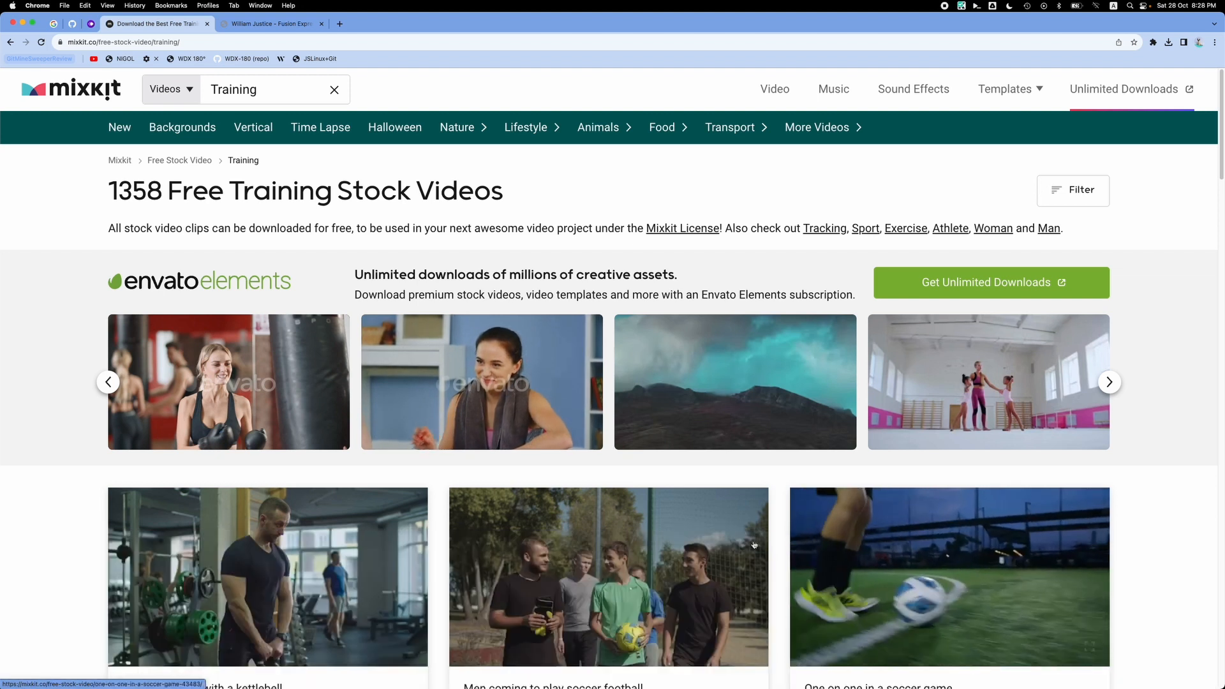
Download the stock clip of a man exercising with a kettlebell in Full HD 1920x1080.
scroll(320, 353, down, 3)
click(320, 353)
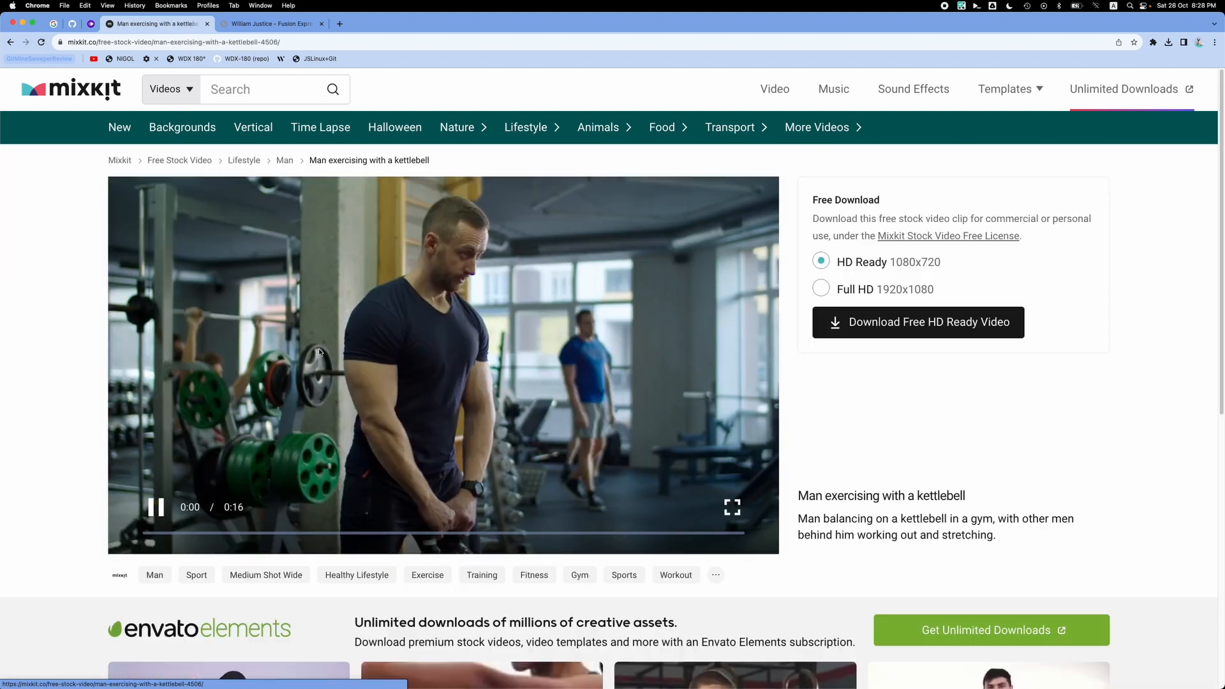
click(854, 291)
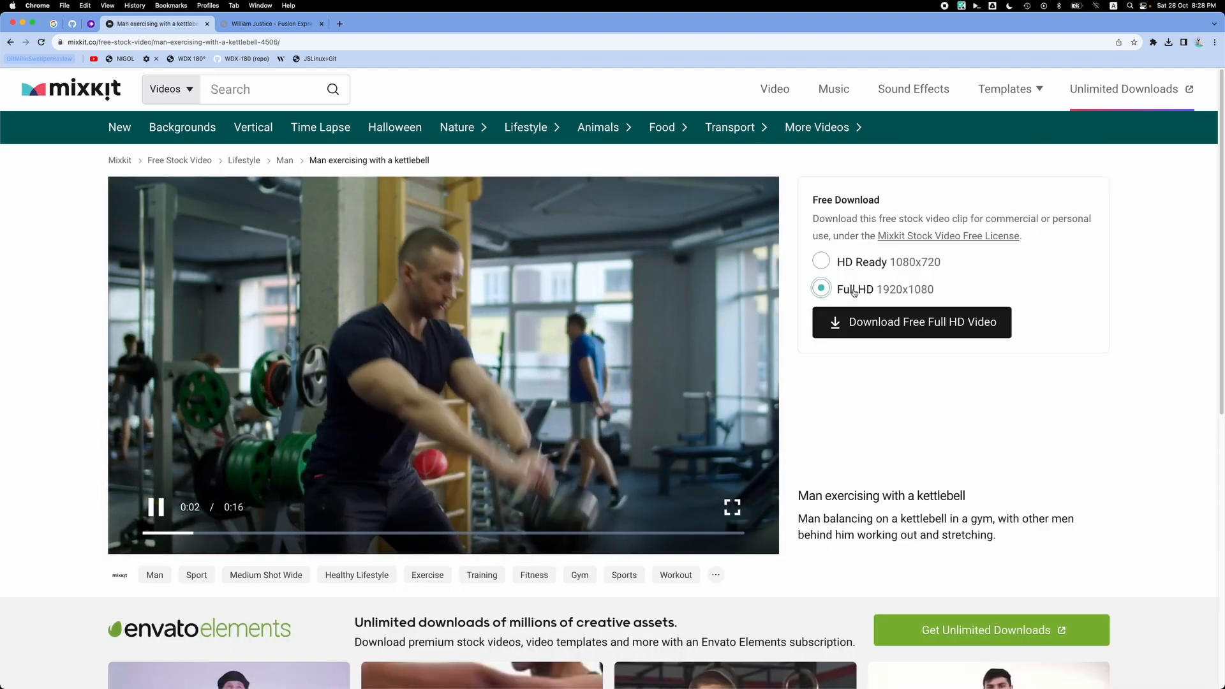
click(868, 323)
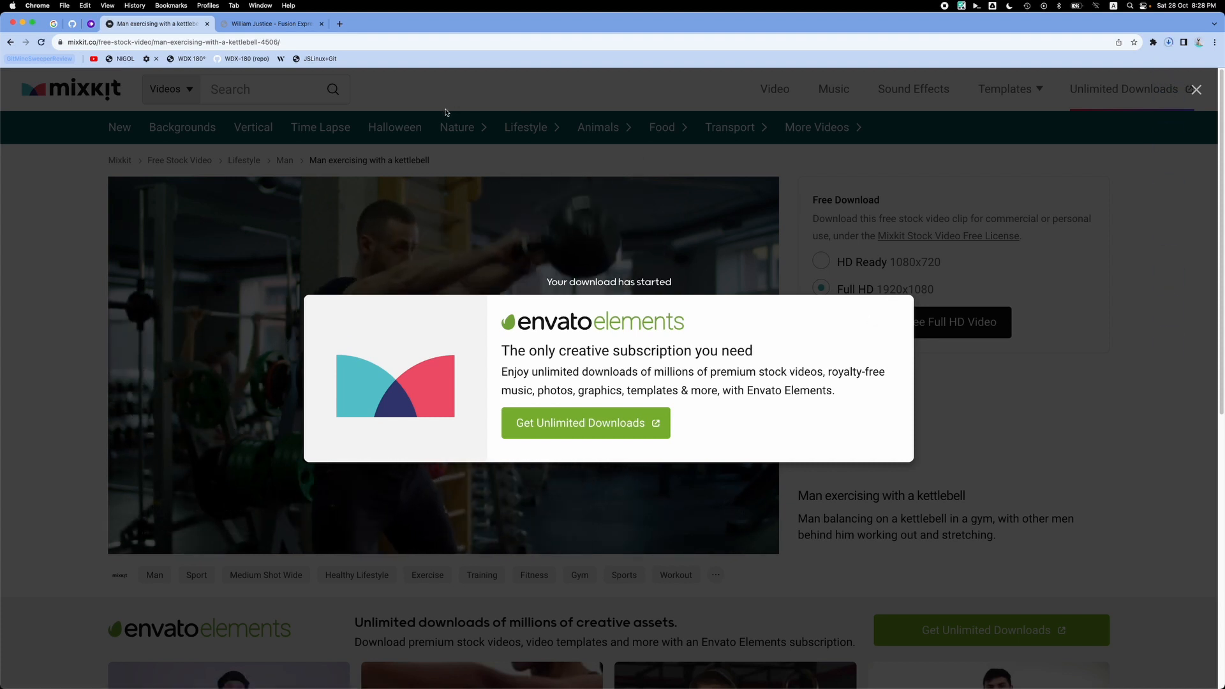
Import the downloaded kettlebell clip from the Downloads folder into DaVinci Resolve's media pool and place it at the start of a new timeline.
key(super+Tab)
key(super+Tab)
key(super+Tab)
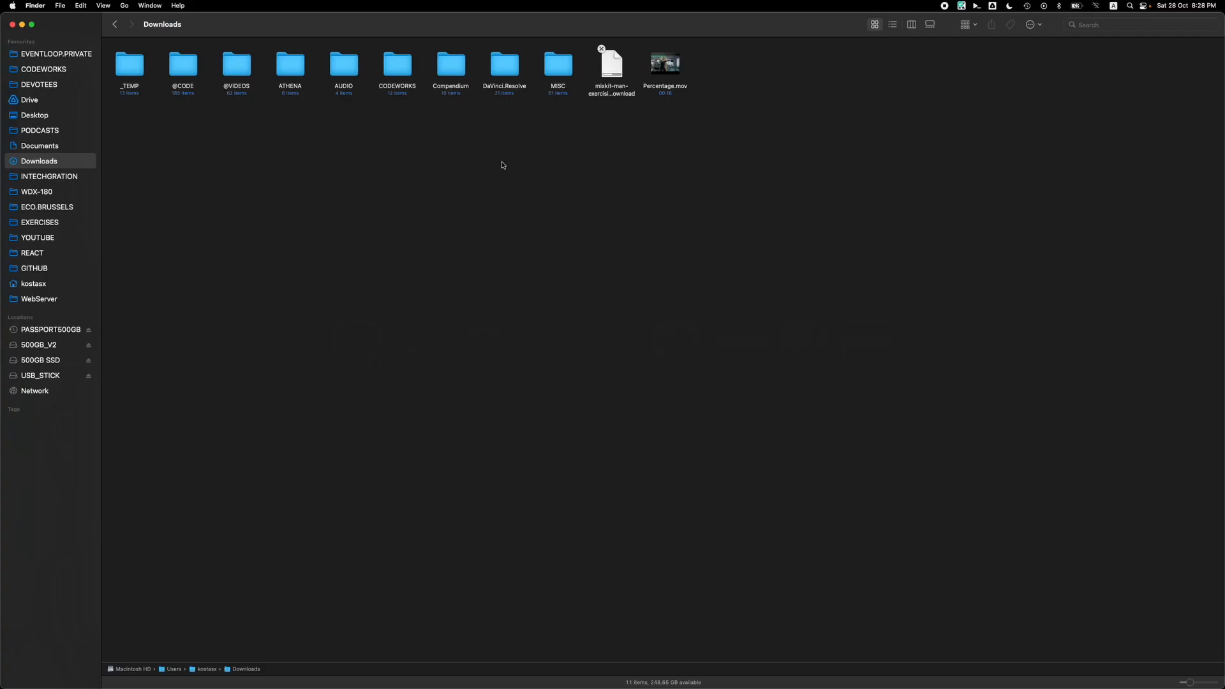
click(621, 66)
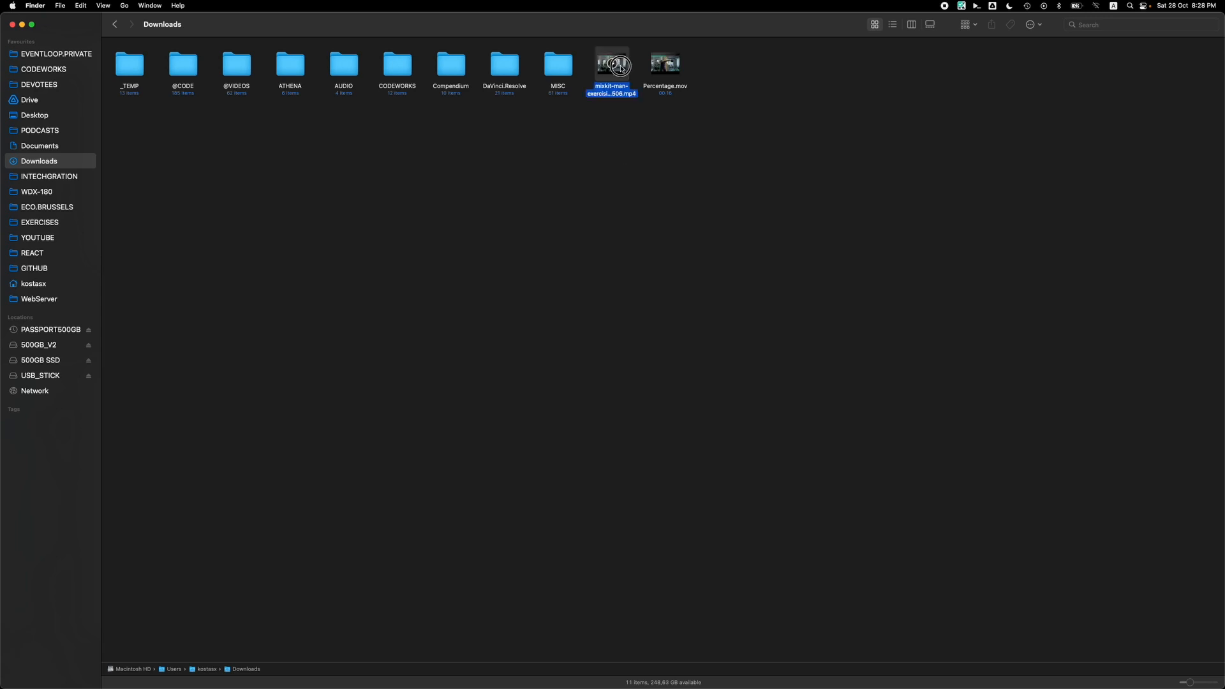
drag(620, 66, 171, 118)
key(super+Tab)
key(super+Tab)
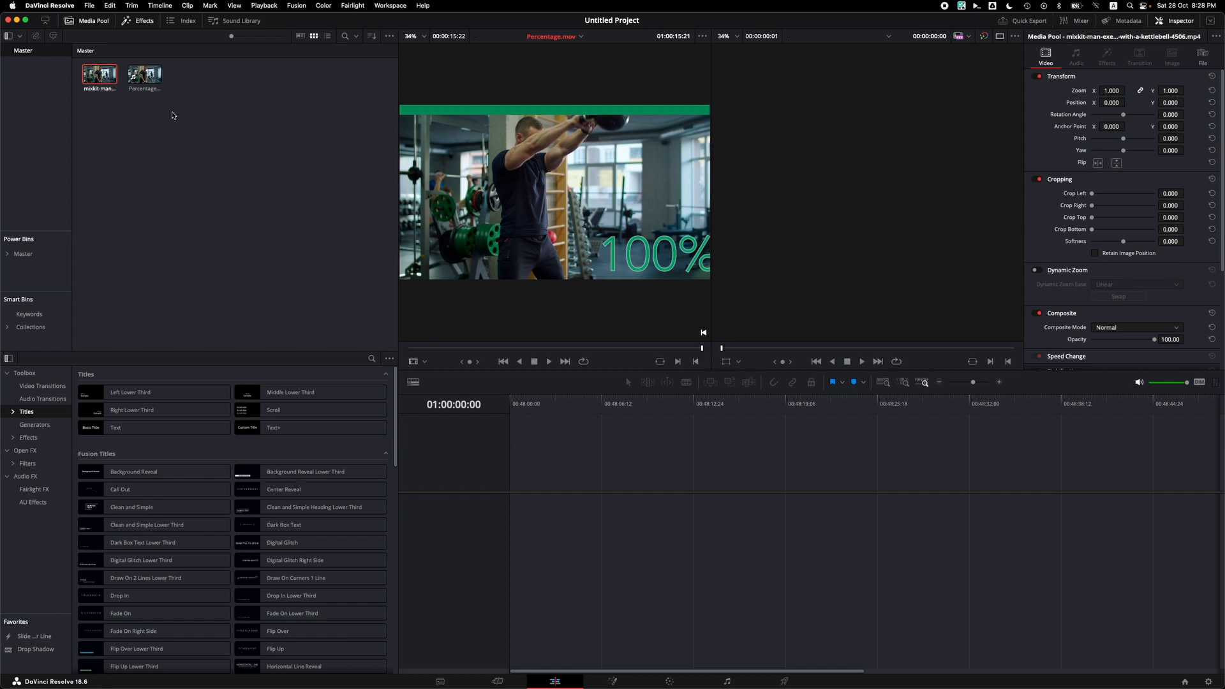
drag(109, 81, 517, 529)
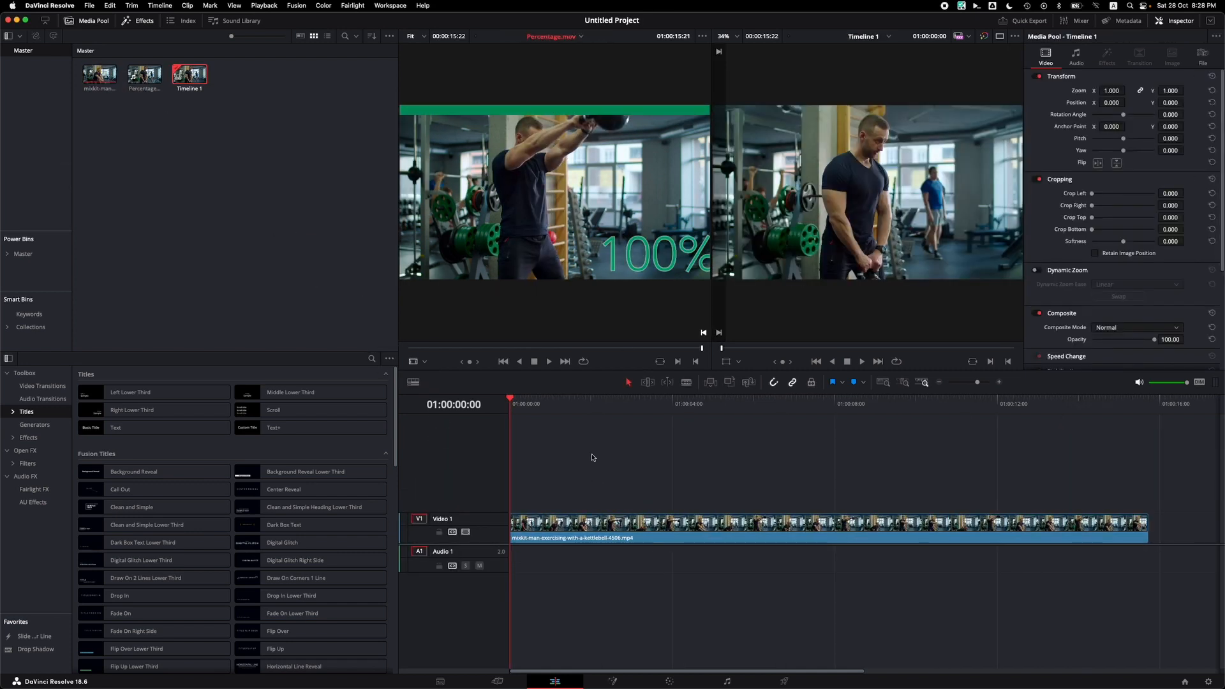
Add a Solid Color generator on a new track above the kettlebell clip and extend it to the clip's end.
mouse_move(561, 332)
click(35, 424)
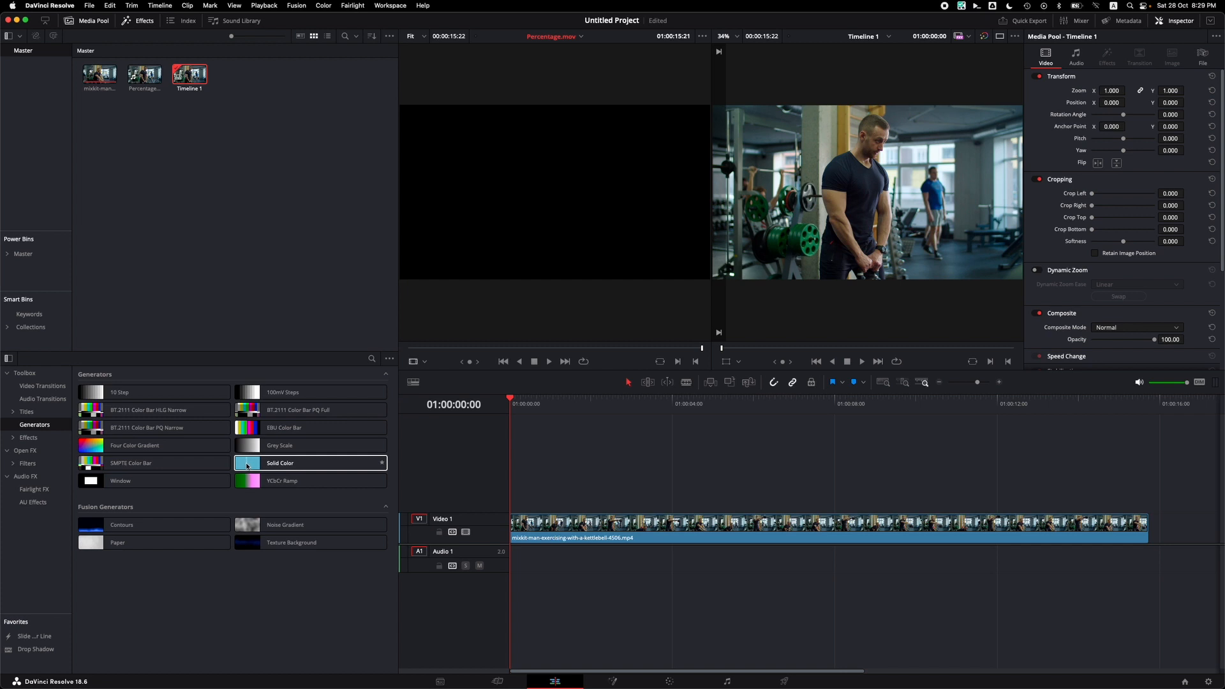
drag(247, 466, 513, 505)
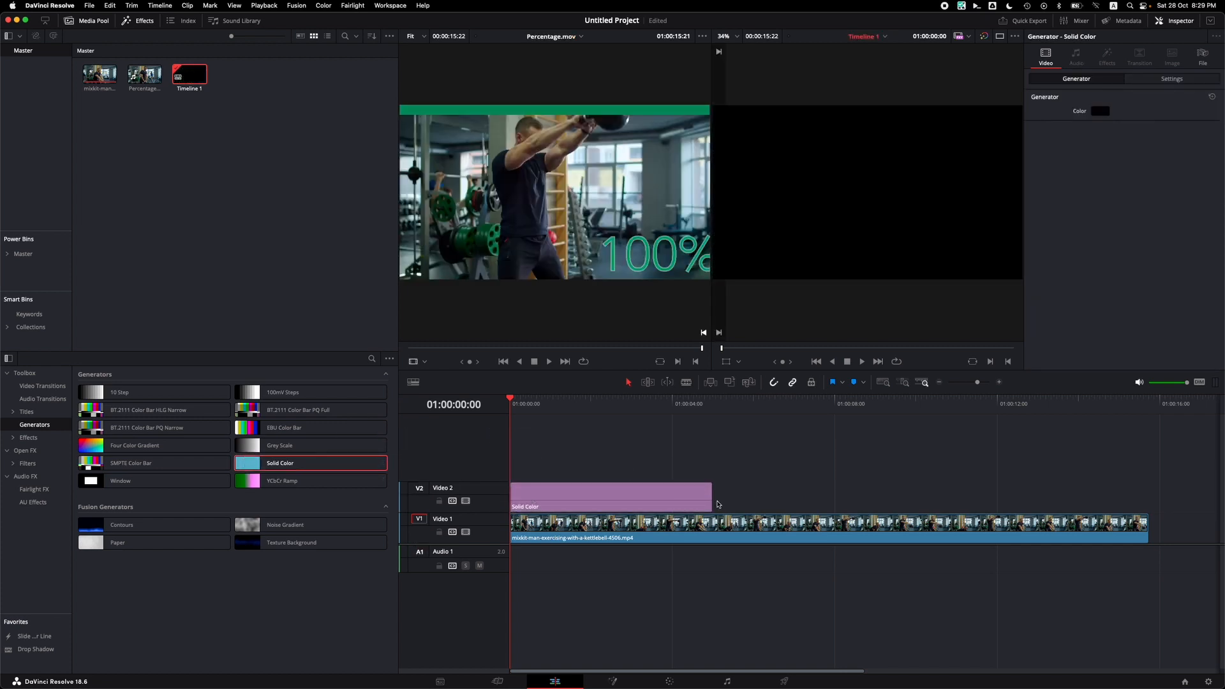
drag(711, 501, 1148, 495)
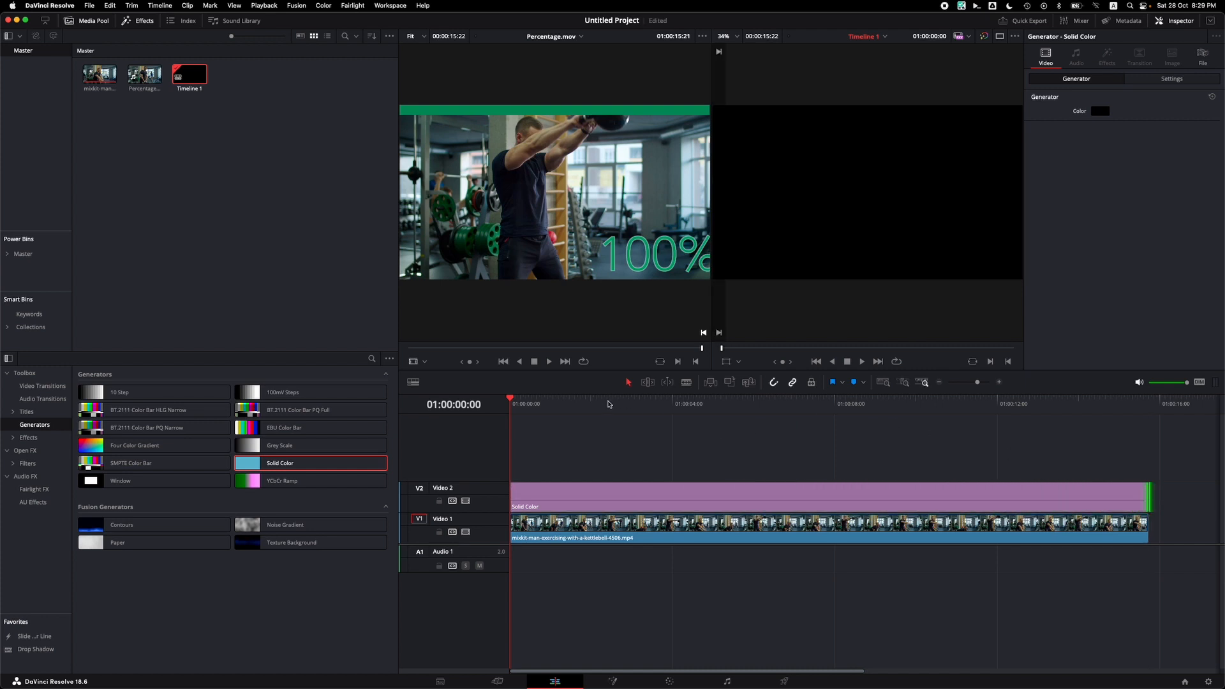
Change the Solid Color clip's color to dark gray.
drag(618, 402, 710, 422)
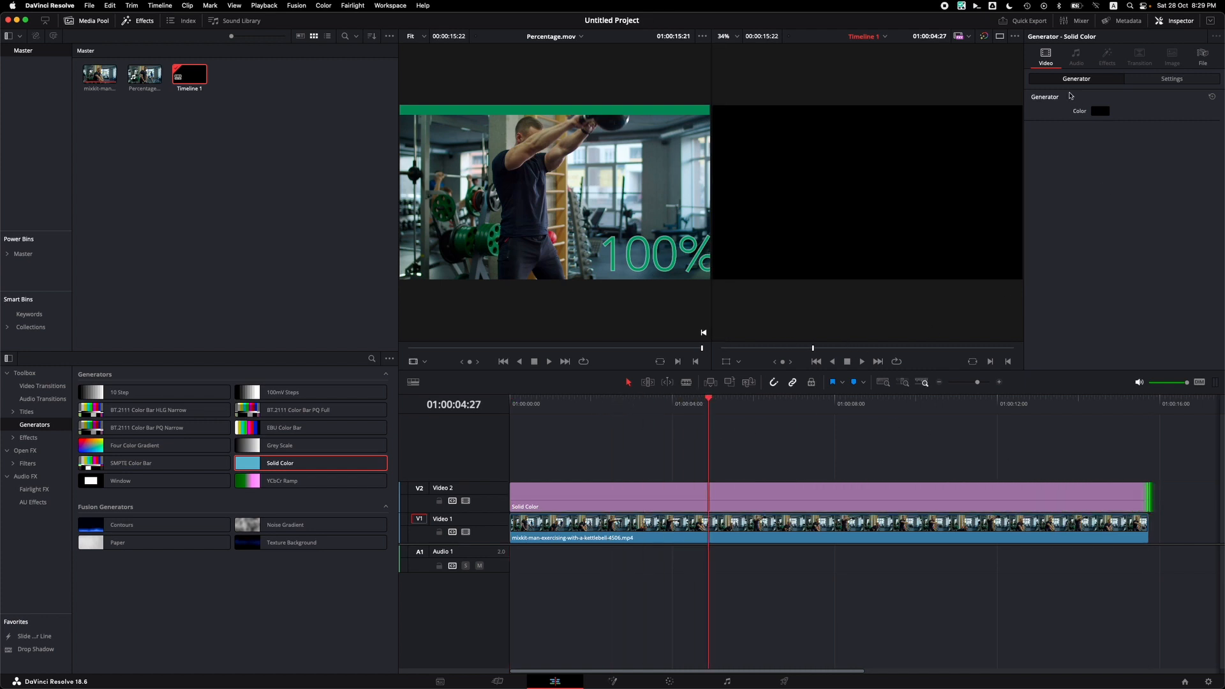
click(1101, 113)
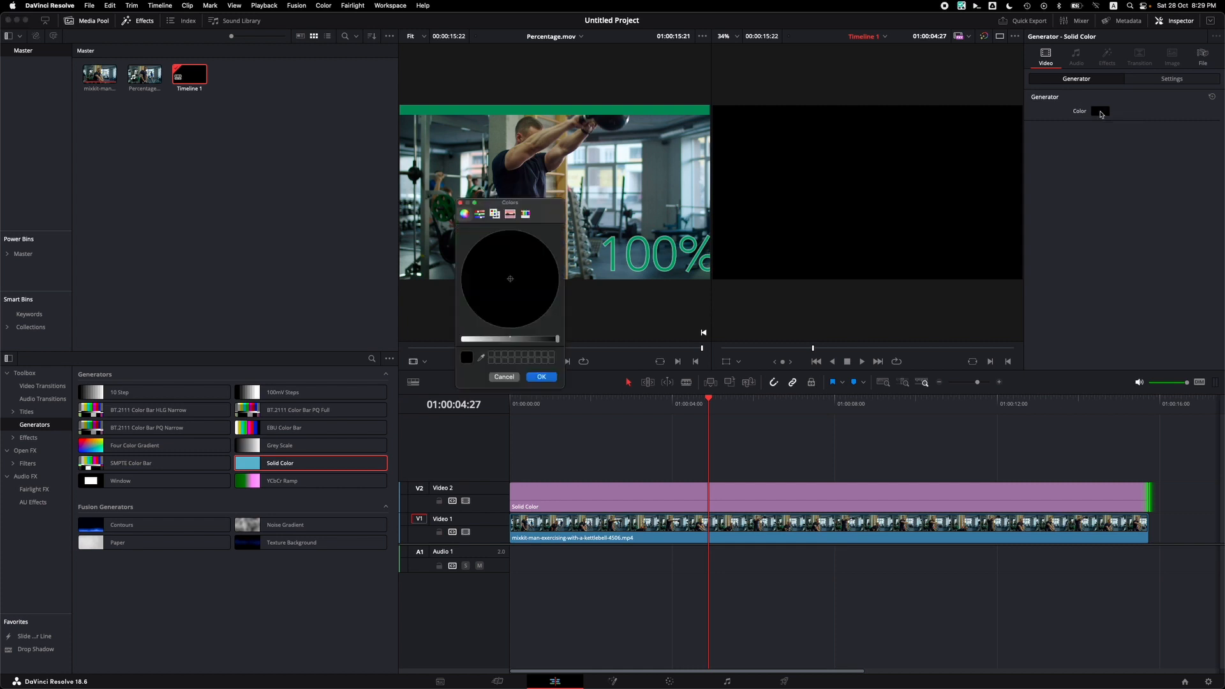
click(540, 340)
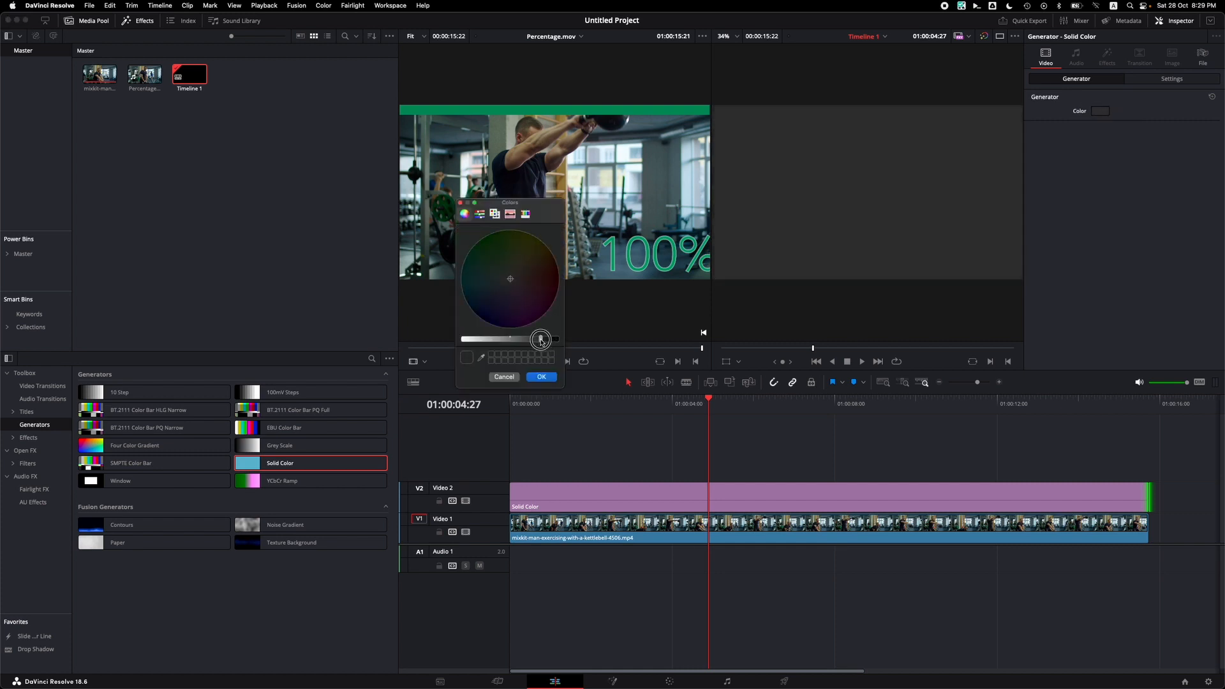
click(541, 377)
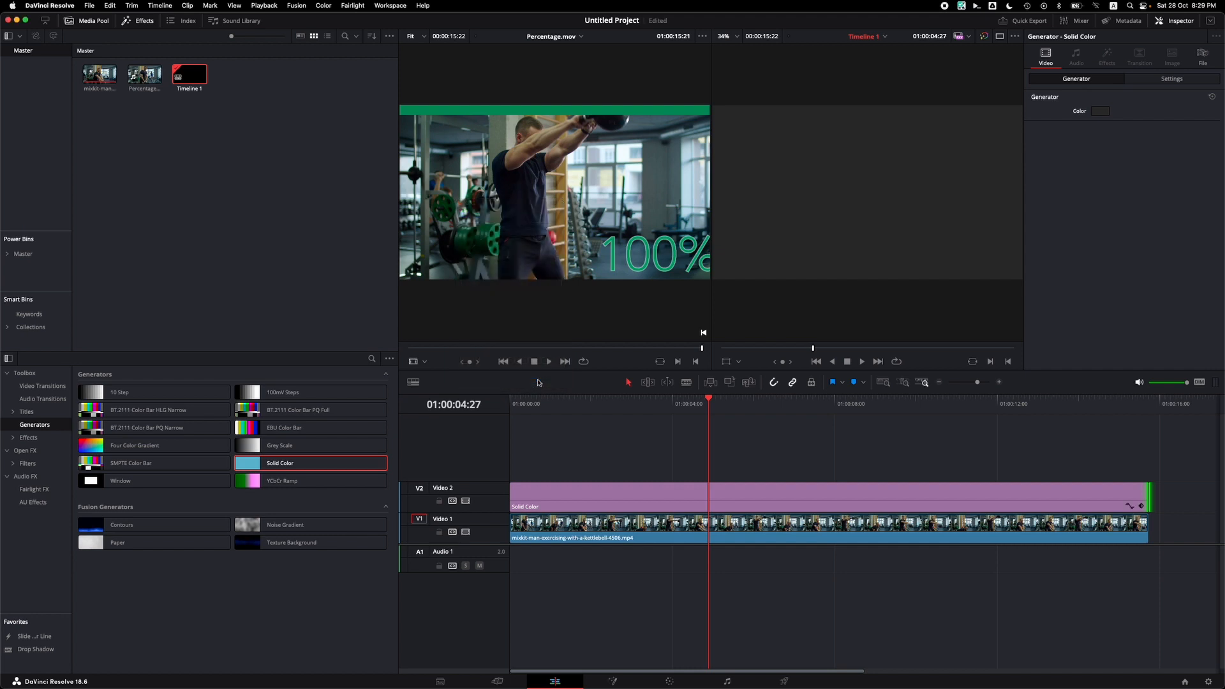
Turn the Solid Color clip into a bar along the frame's upper edge with a Y zoom of 0.080 and a Y position of 500.
click(885, 494)
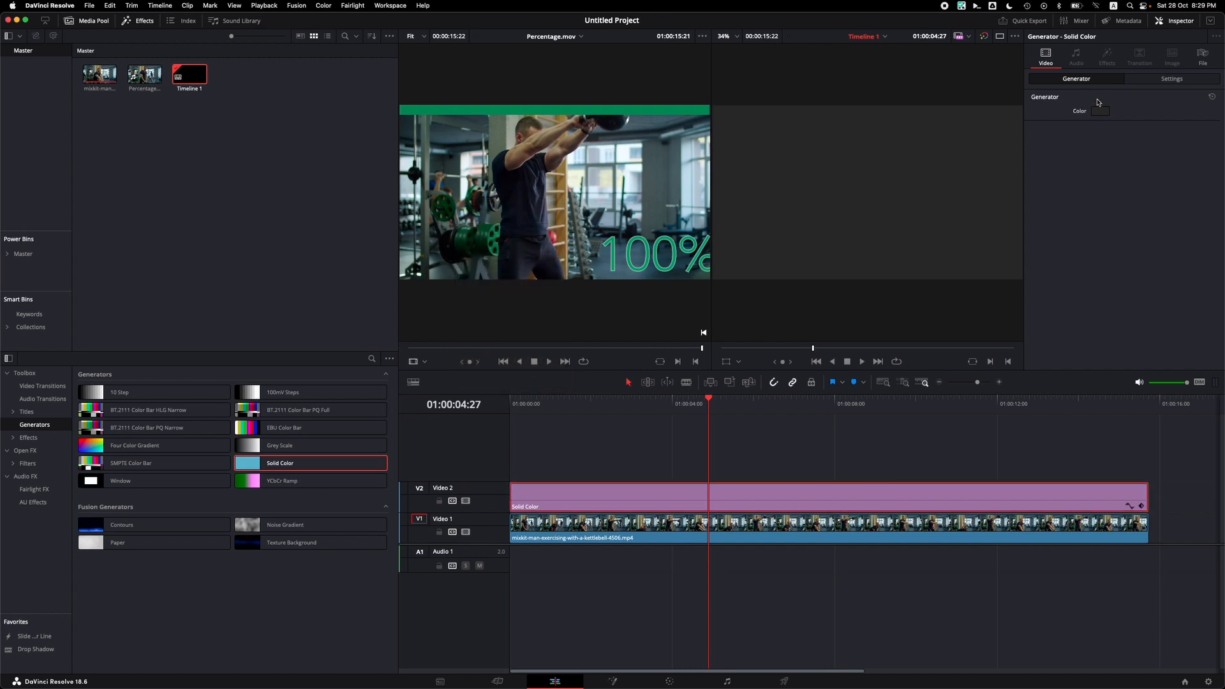
click(1153, 82)
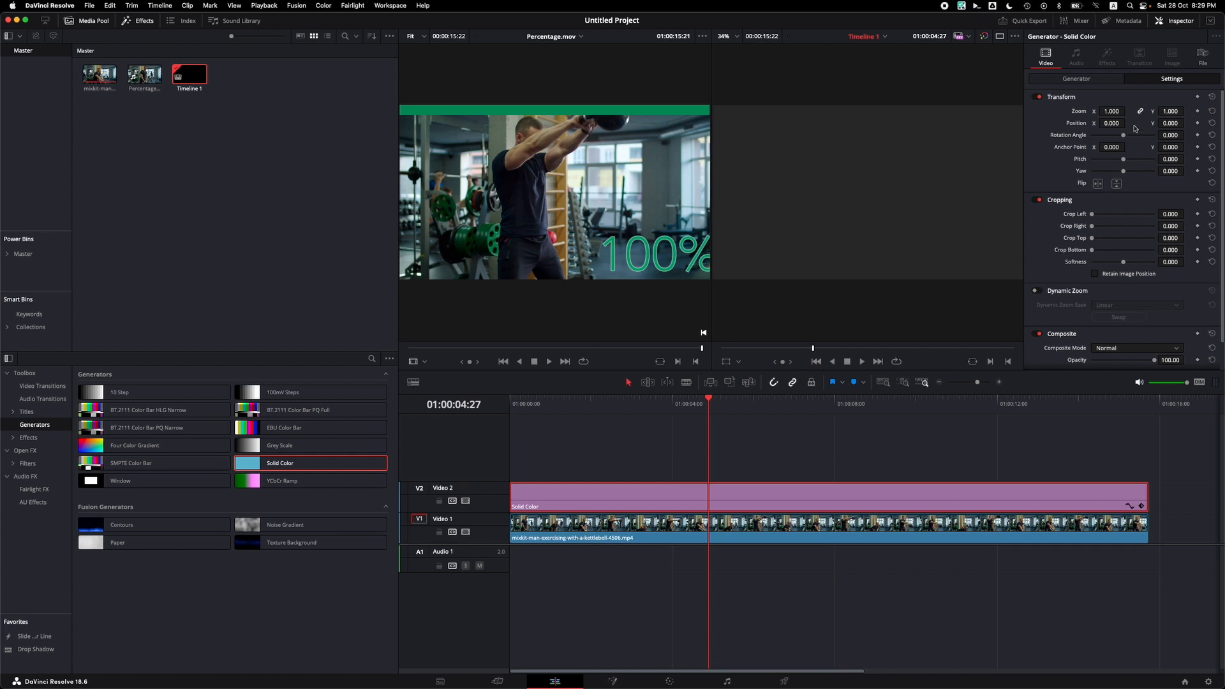
click(727, 362)
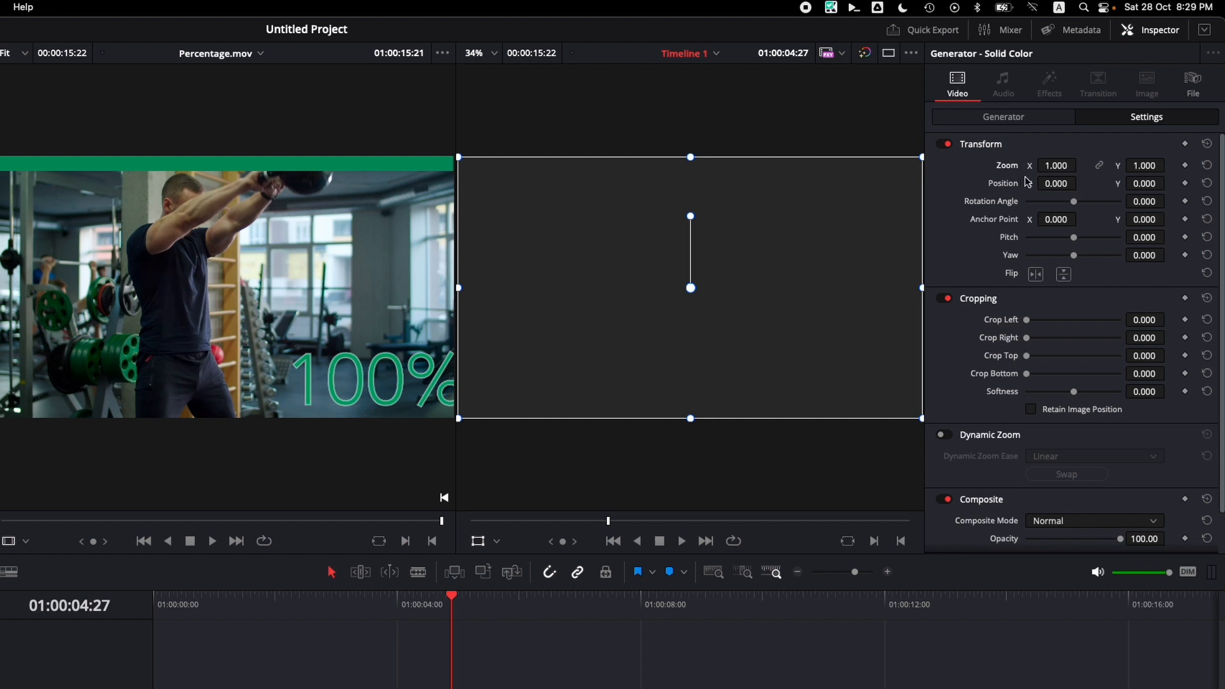
drag(1142, 166, 1077, 170)
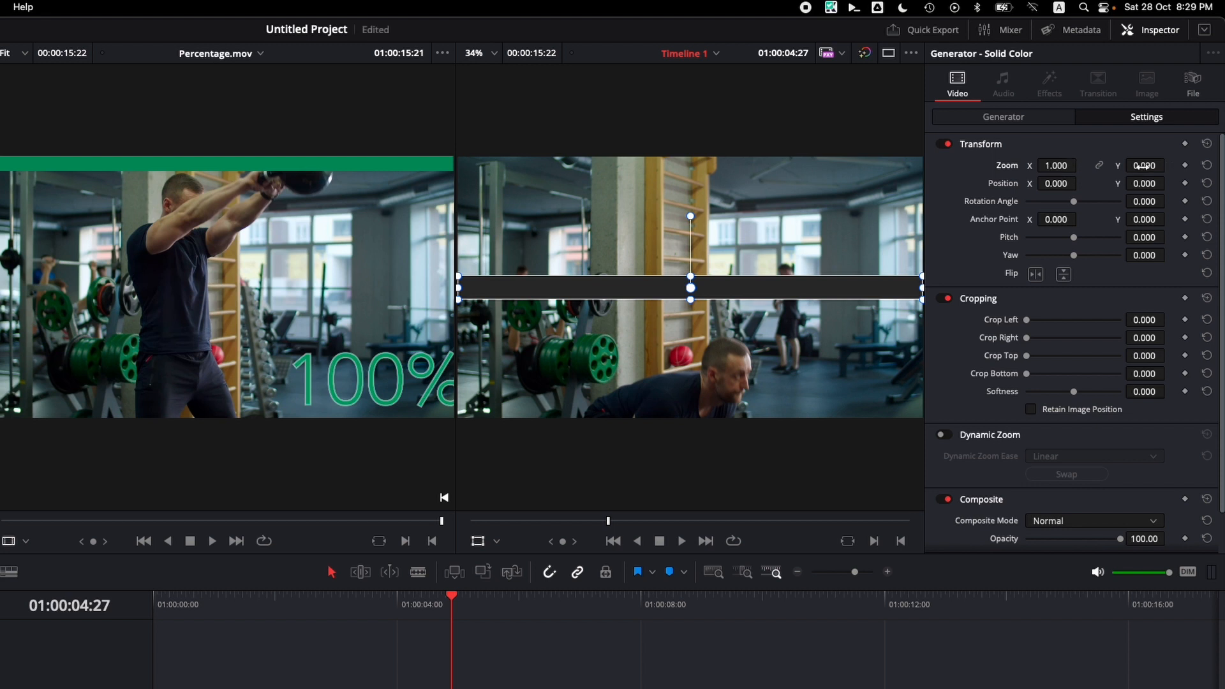
drag(1148, 161, 364, 510)
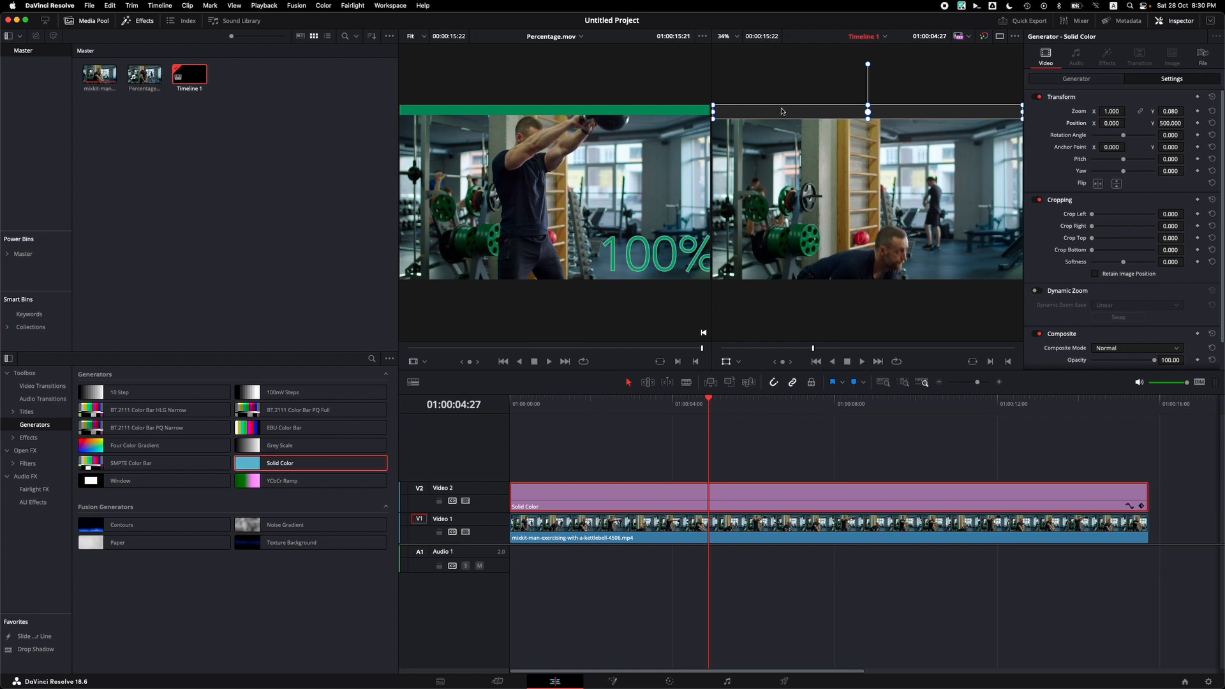
Rename the track holding the Solid Color bar to PROGRESS.BG.
double_click(449, 489)
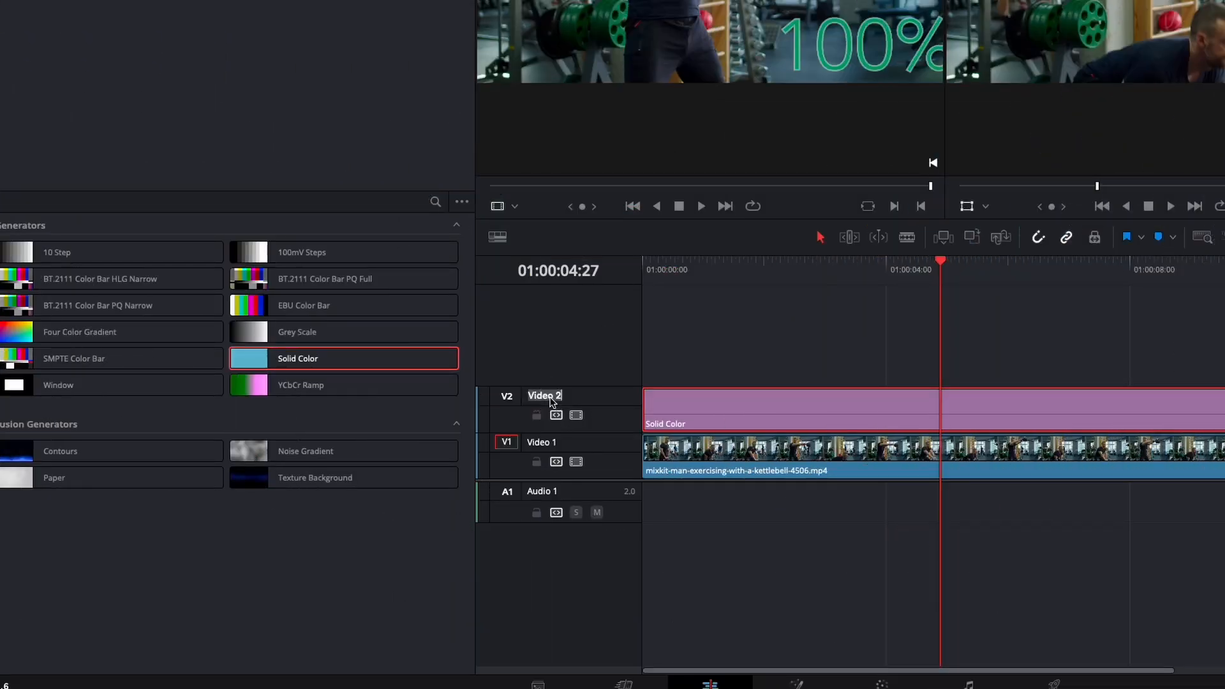
text(PROGRESS.BG)
click(683, 364)
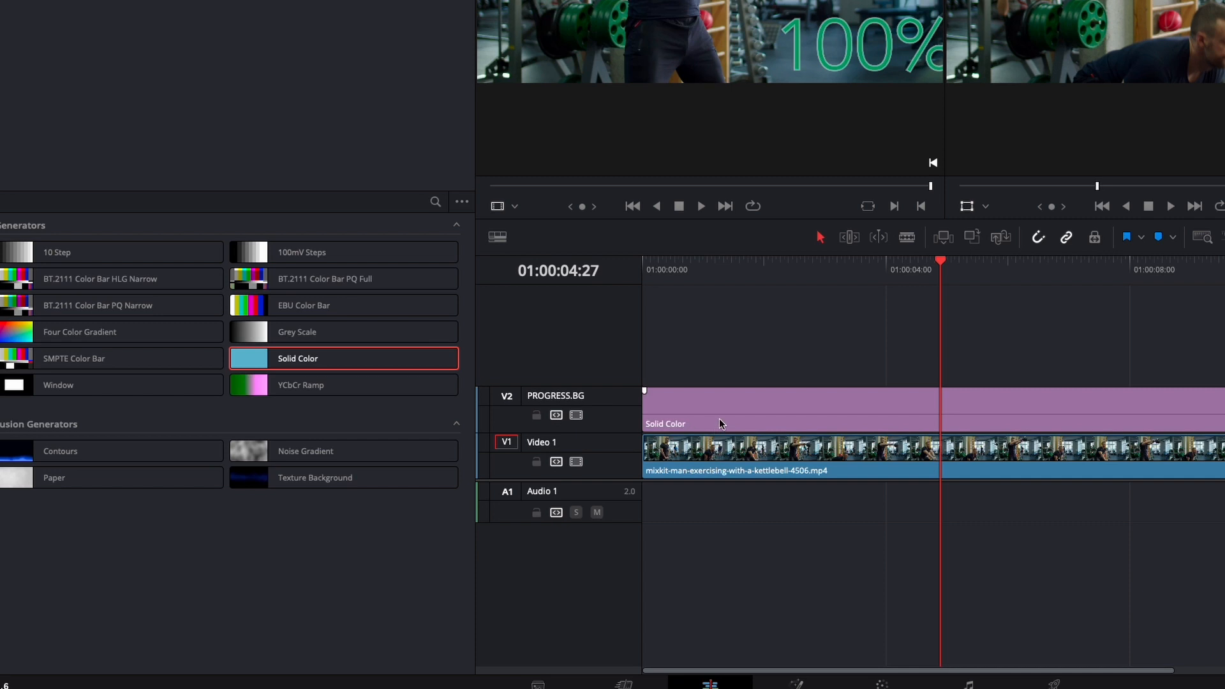
Duplicate the Solid Color clip onto a new track directly above and name that track PROGRESS.COLOR.
click(850, 412)
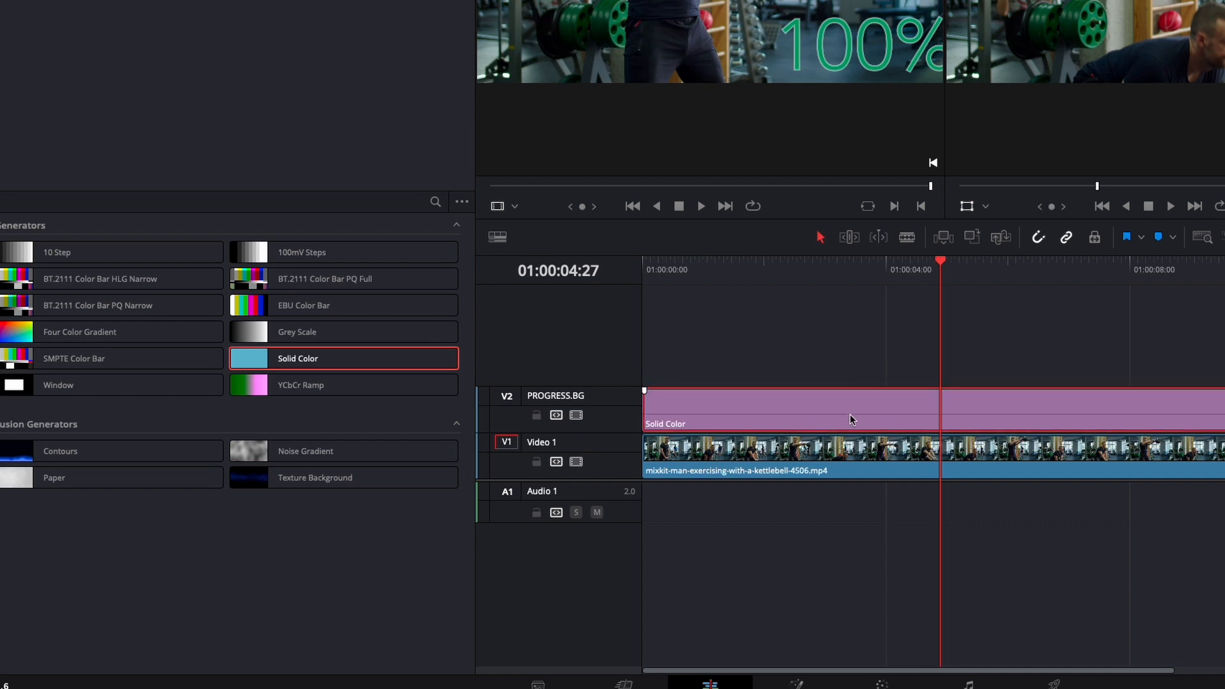
drag(851, 408, 856, 358)
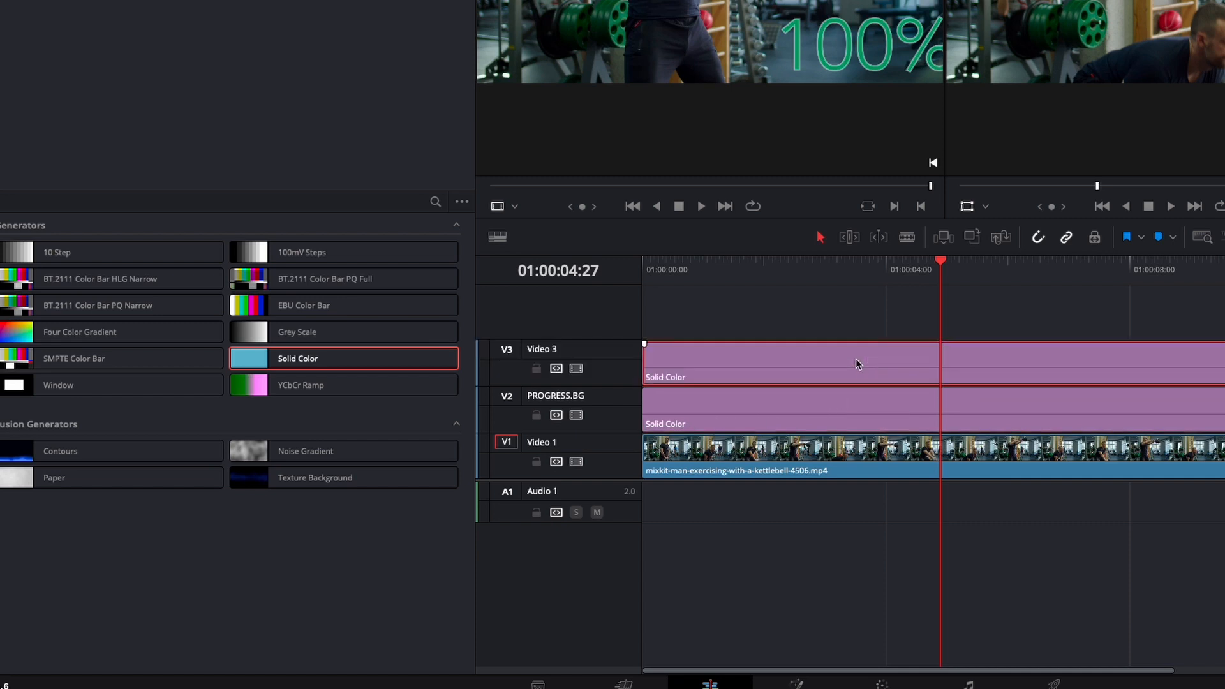
double_click(548, 350)
text(PROGRESS.COLOR)
key(Return)
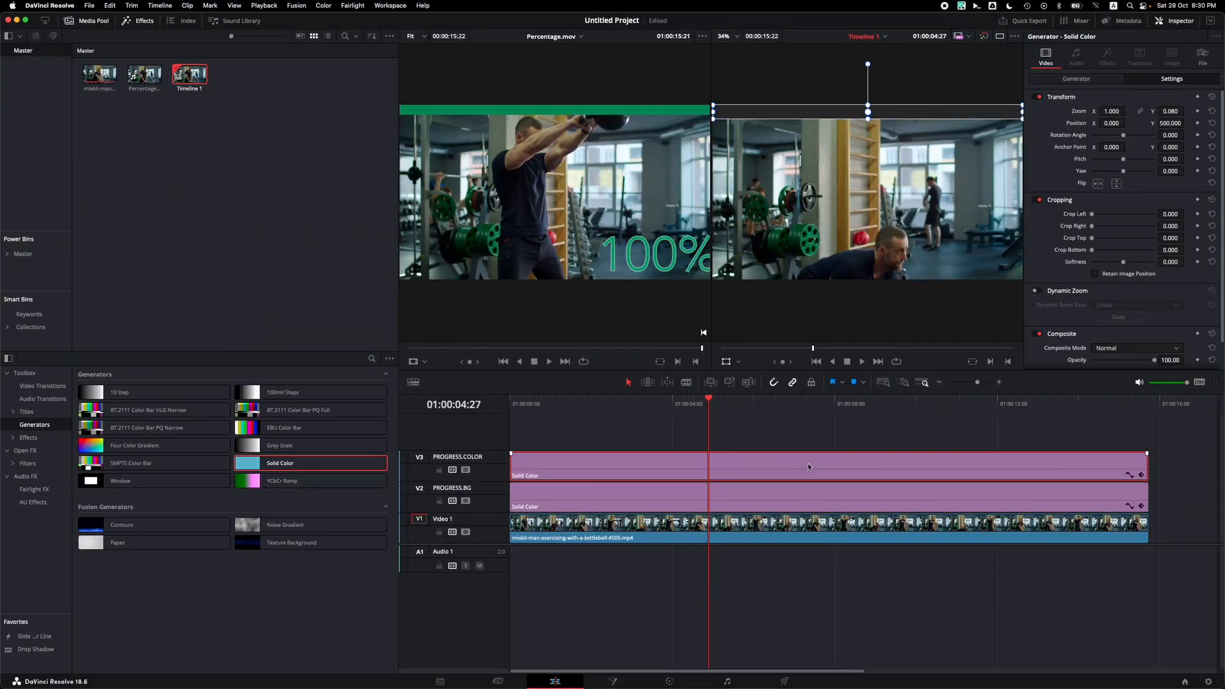
Recolor the Solid Color clip on the PROGRESS.COLOR track with the green sampled from the weight plates in the footage.
click(1093, 81)
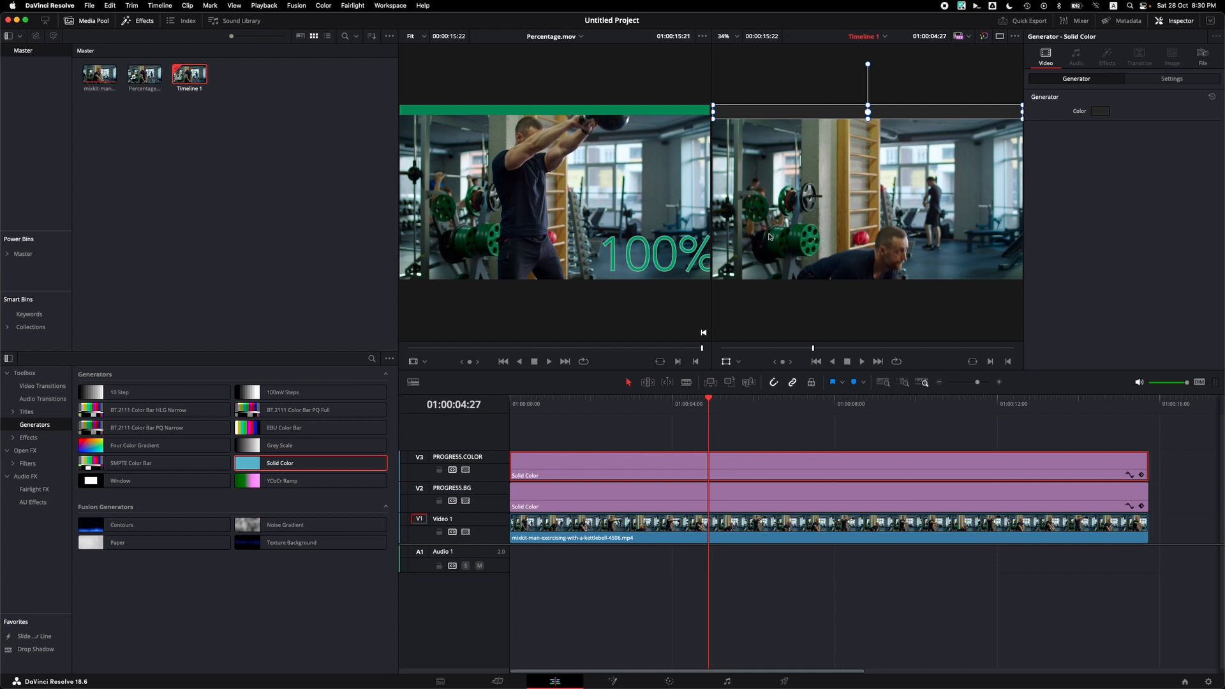
click(1100, 112)
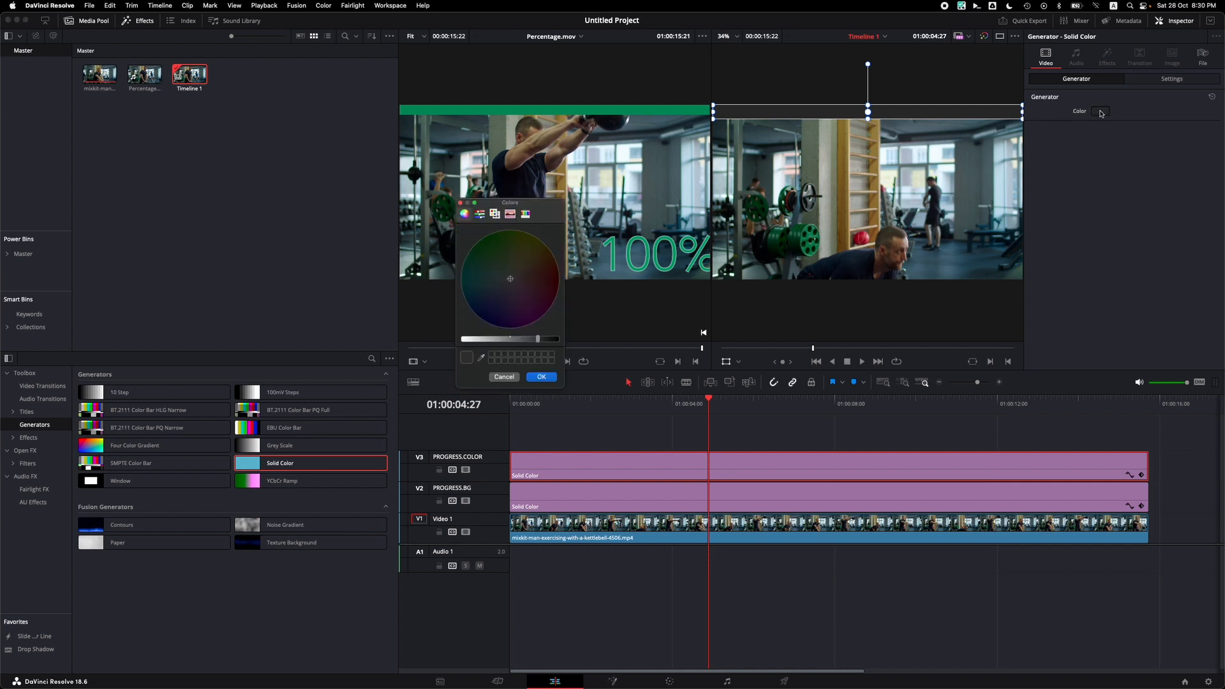
click(482, 358)
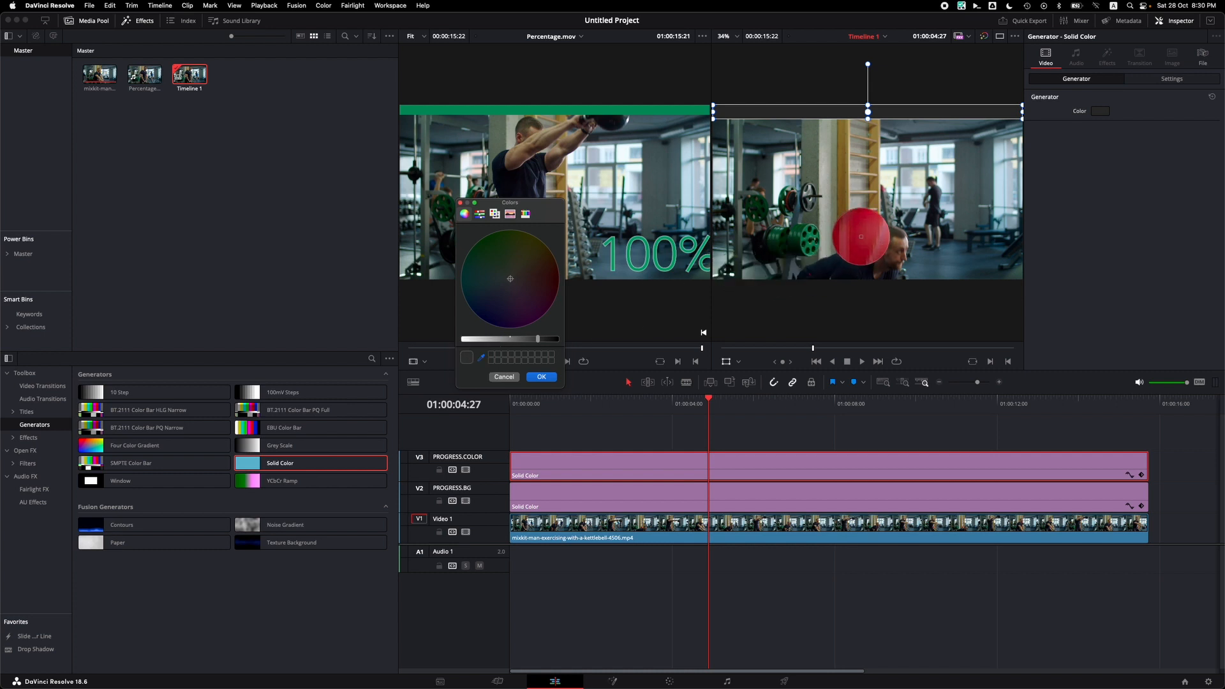
click(862, 240)
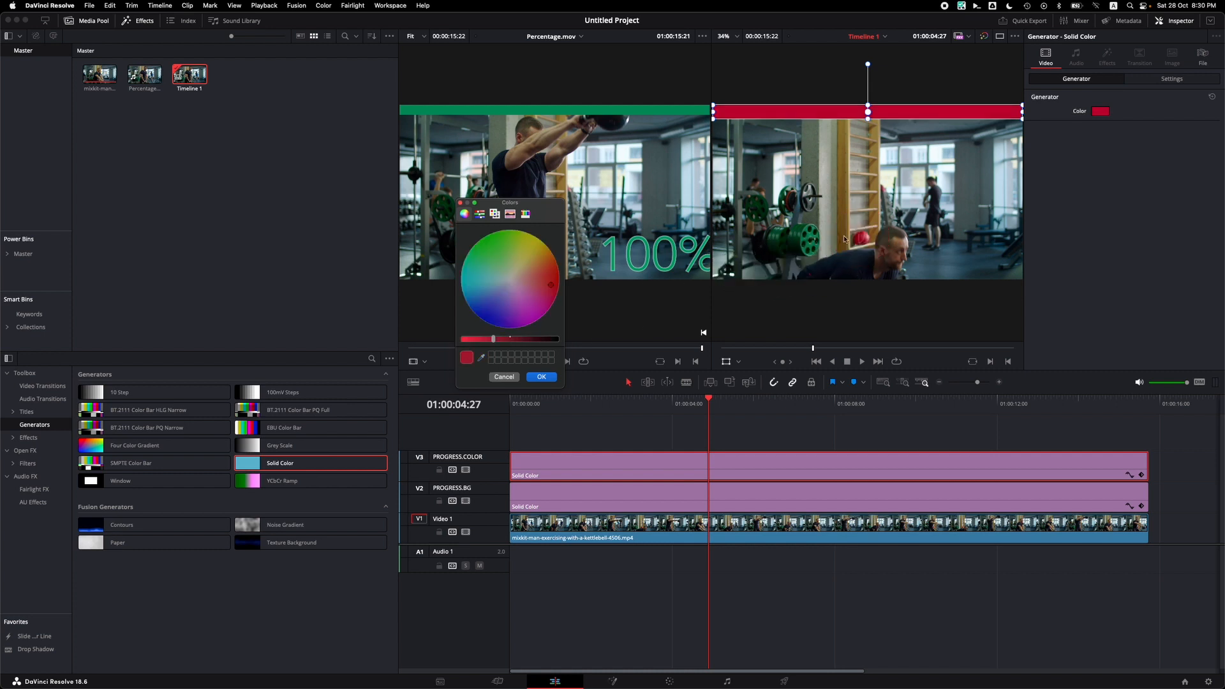
click(481, 359)
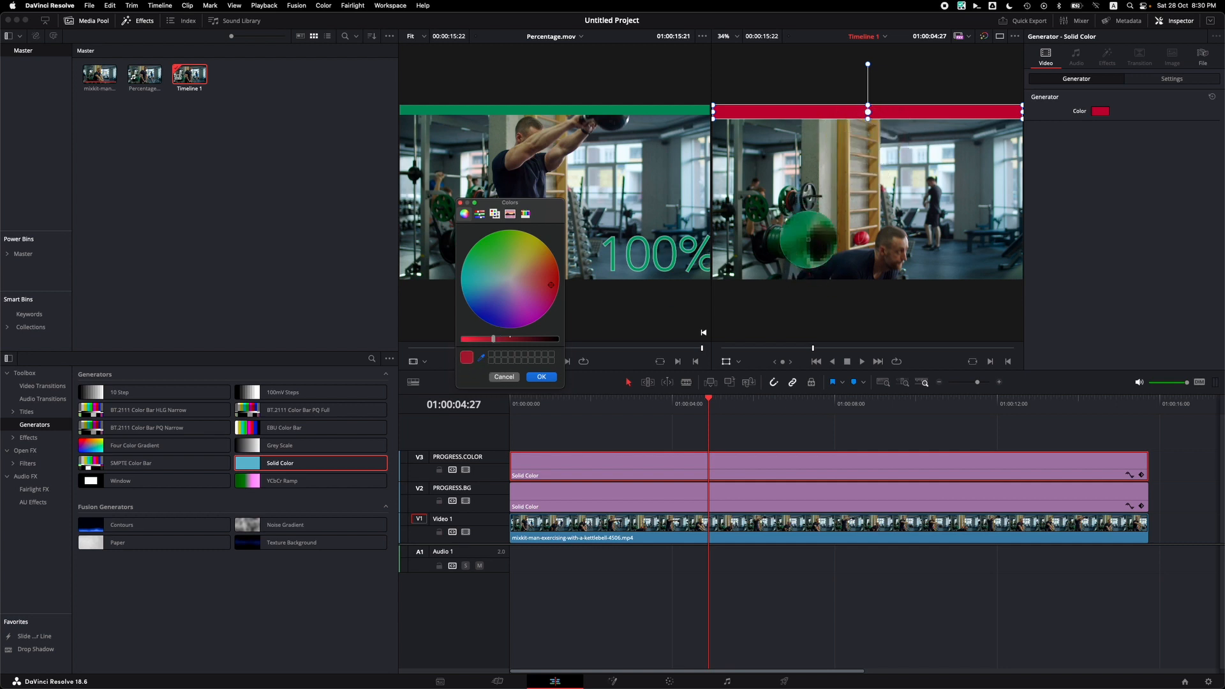
click(807, 245)
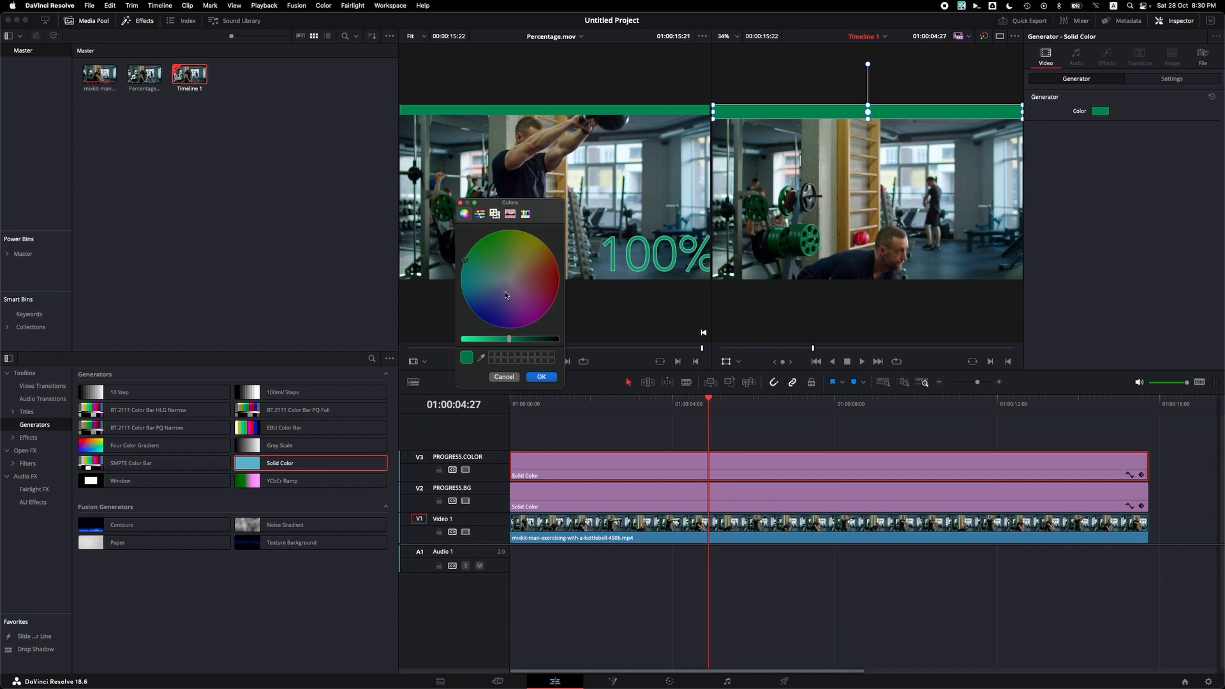
click(539, 377)
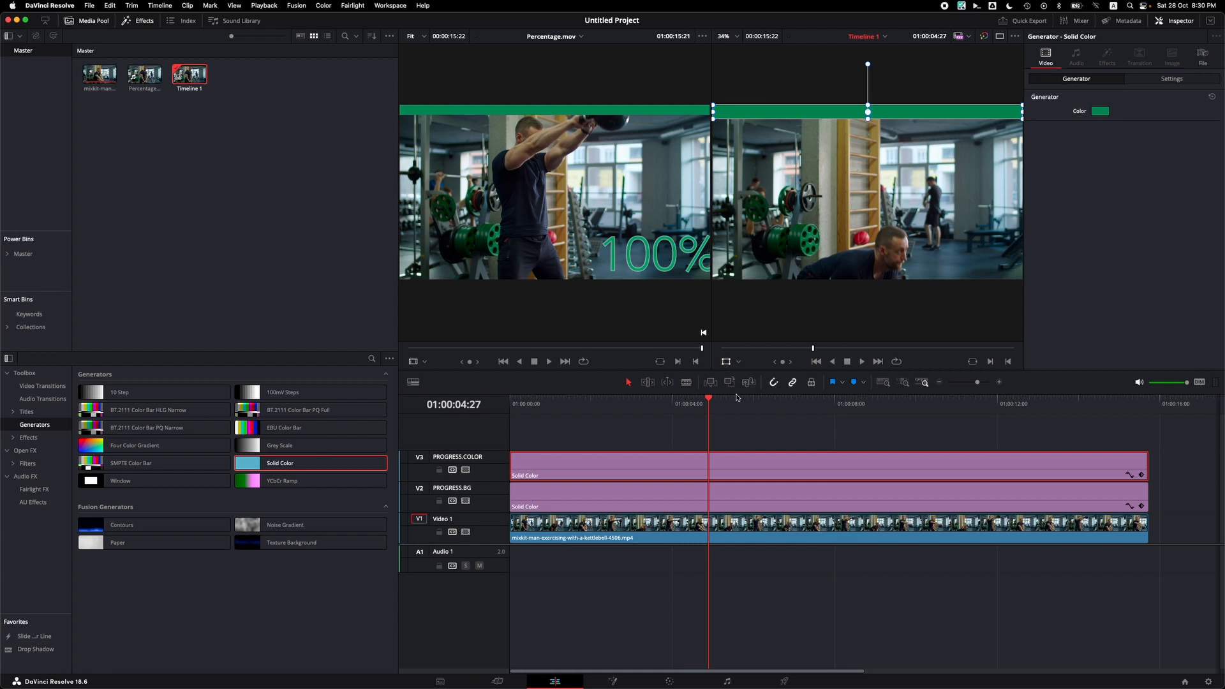
Try narrowing the green bar with an X zoom of 0.830 and reset its zoom.
drag(731, 407, 812, 404)
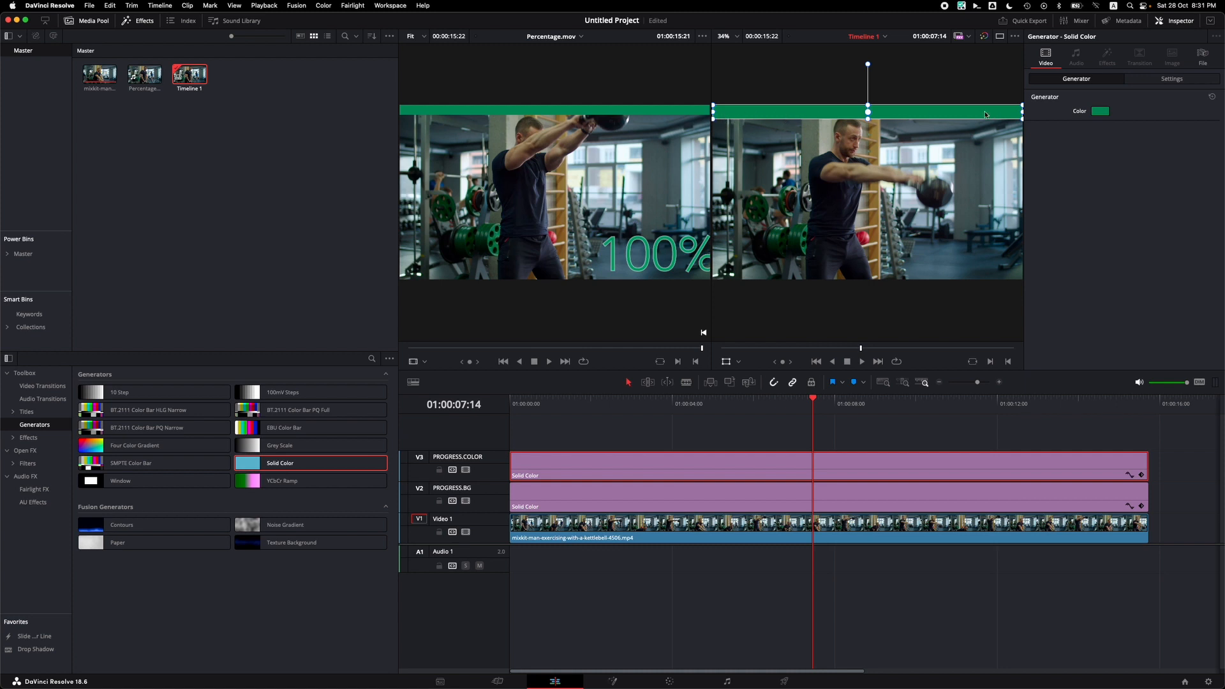
click(1171, 79)
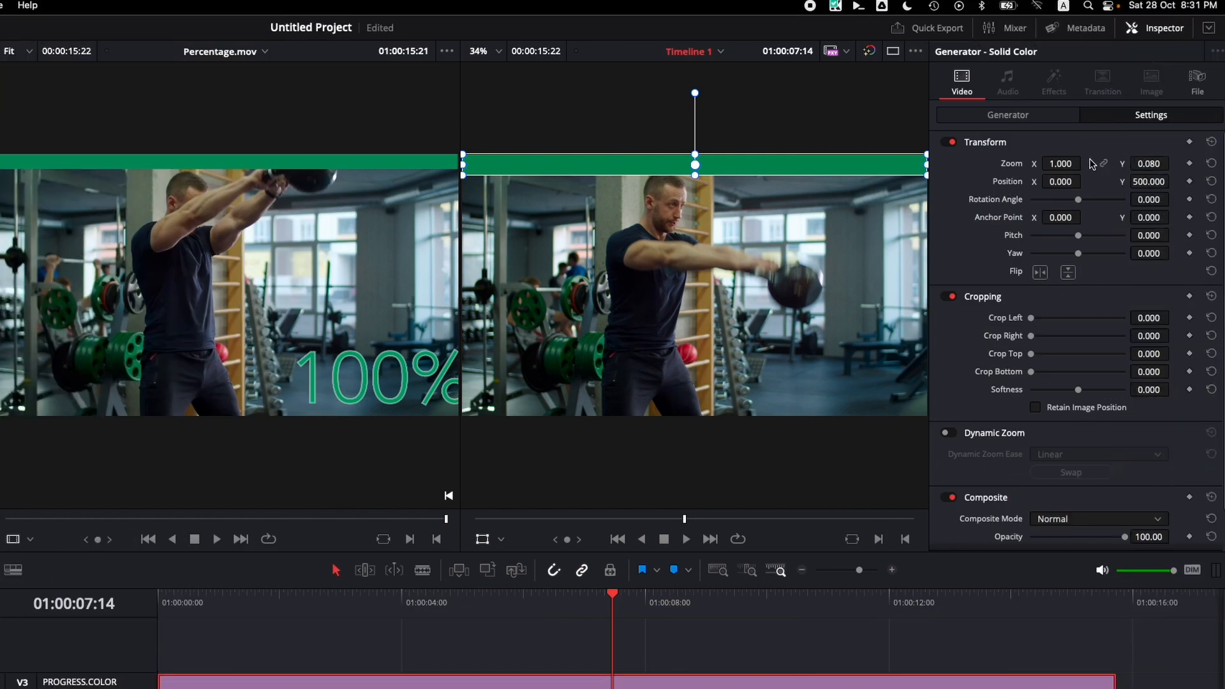
mouse_move(1064, 167)
mouse_down()
mouse_move(1004, 166)
mouse_move(1057, 165)
mouse_up()
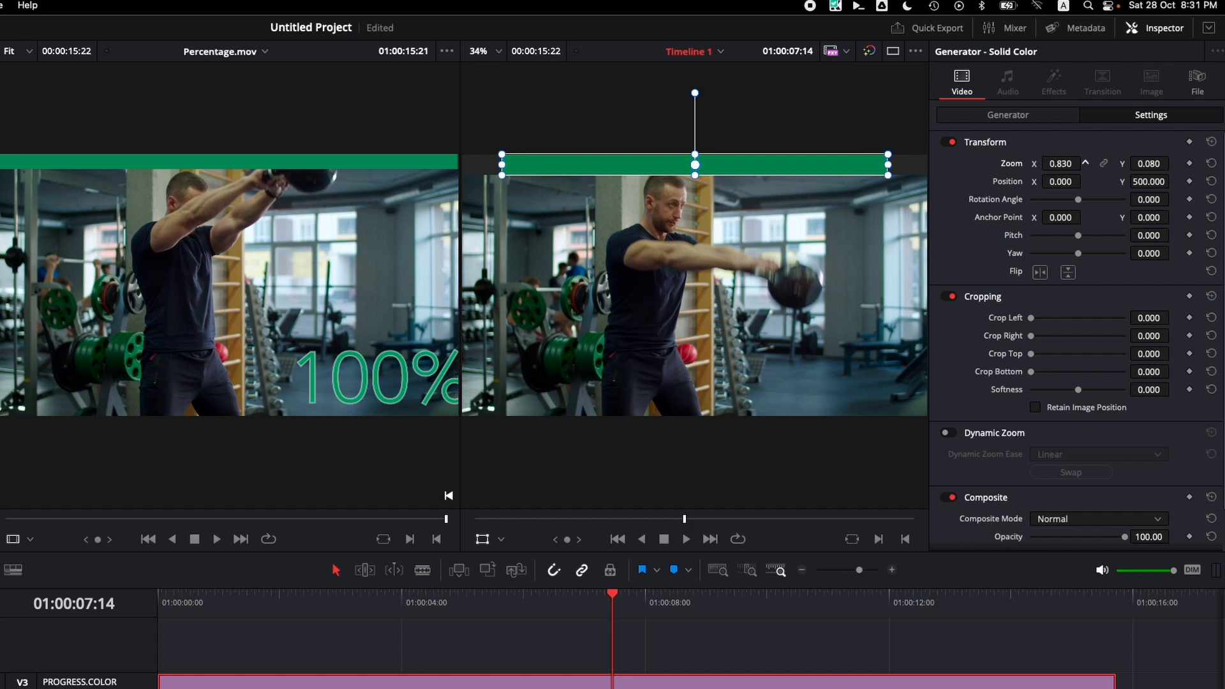
click(1210, 164)
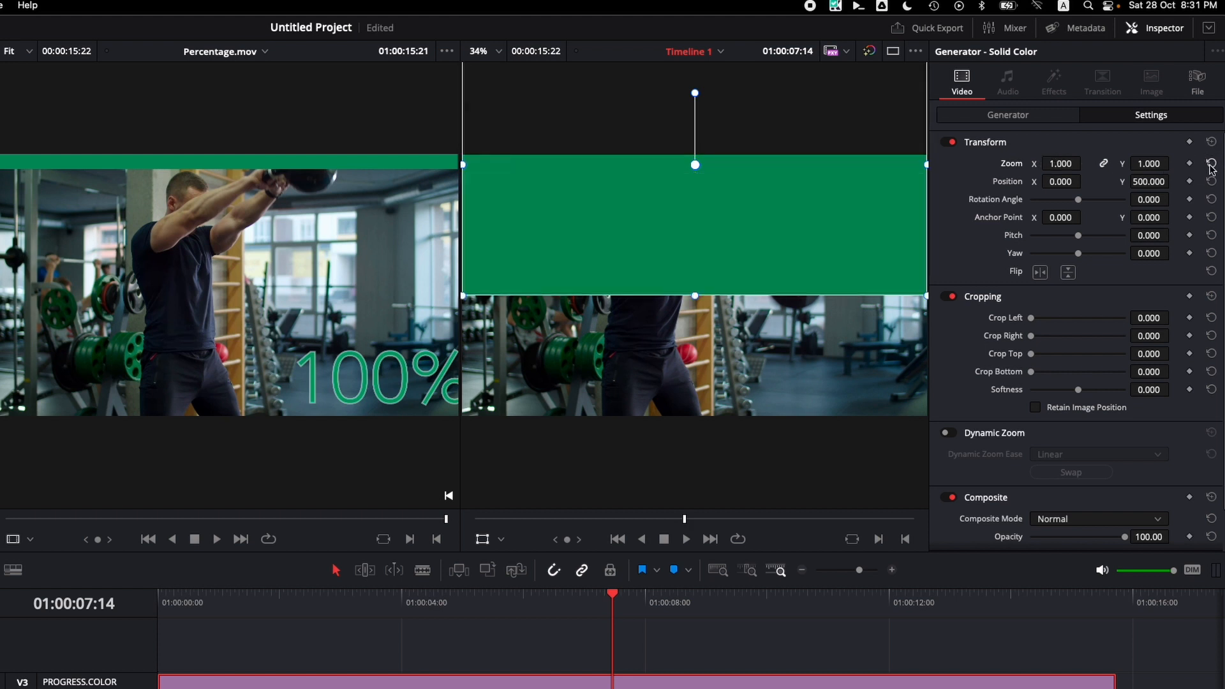
Undo the green bar's zoom reset and set its anchor point X to -960.
key(super+z)
key(super+z)
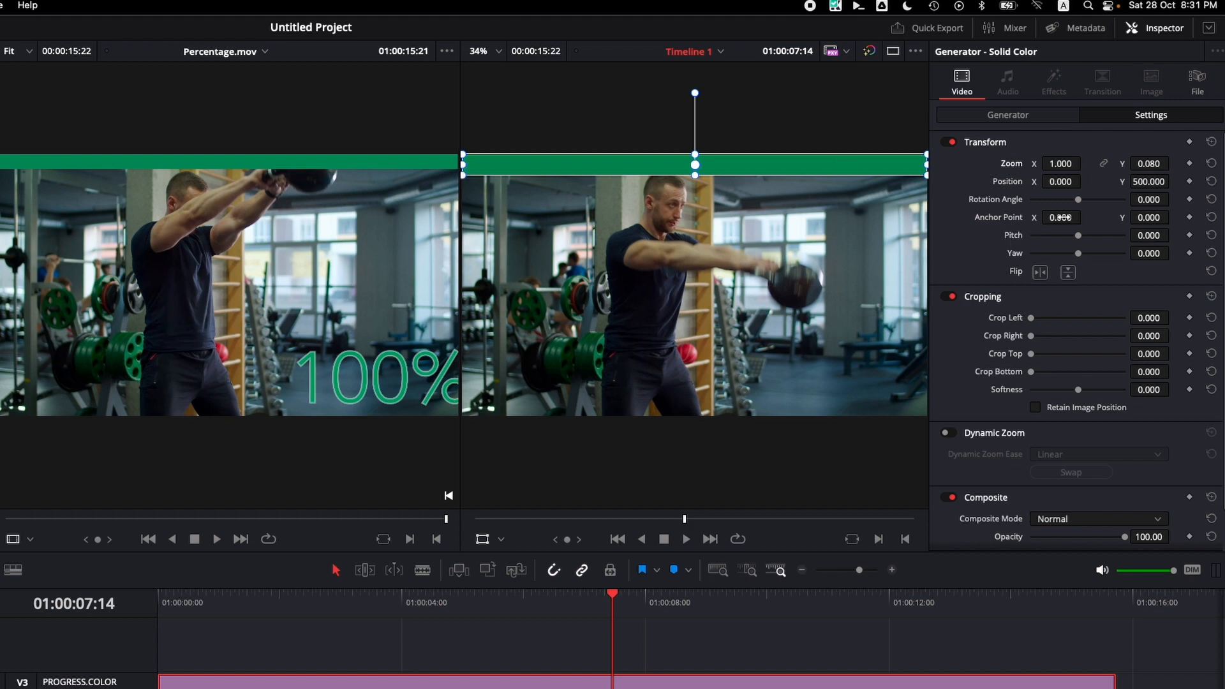
click(1062, 217)
drag(1063, 217, 374, 237)
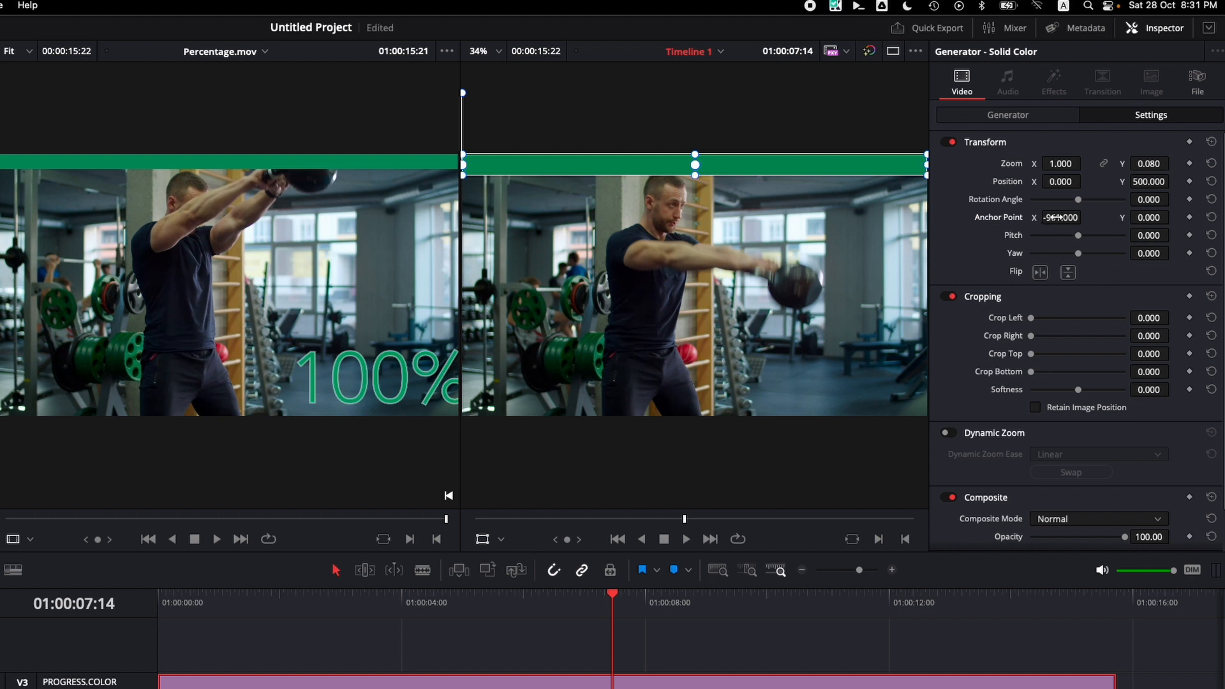
click(1057, 218)
key(BackSpace)
text(-960)
key(Return)
Set the green bar's X zoom to 0 and keyframe the zoom at the start of the timeline.
mouse_move(1064, 164)
mouse_down()
mouse_move(1005, 168)
mouse_move(1062, 164)
mouse_up()
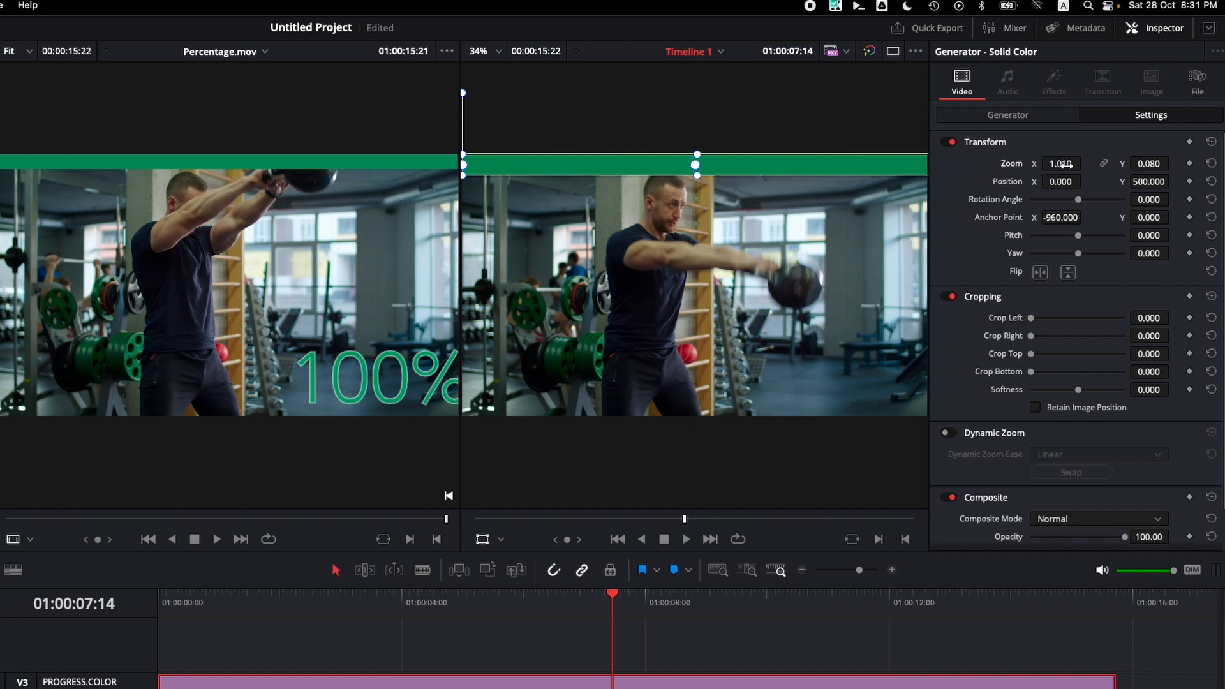
click(1060, 164)
text(0)
key(Return)
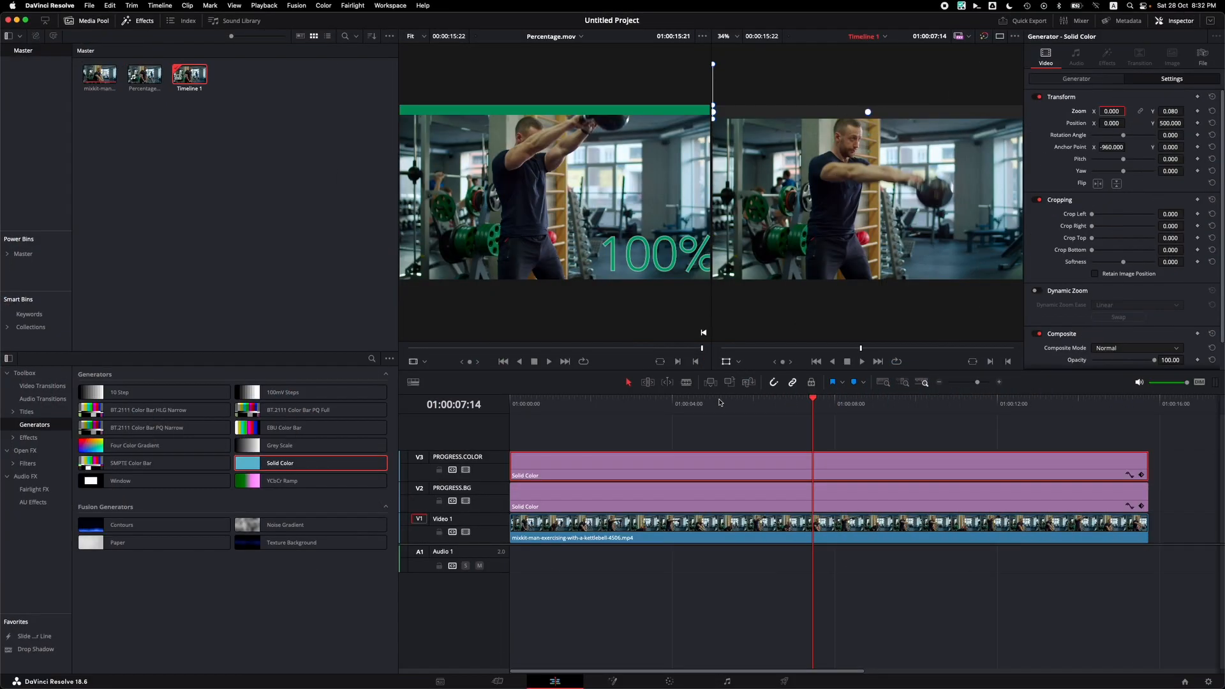
drag(719, 402, 502, 403)
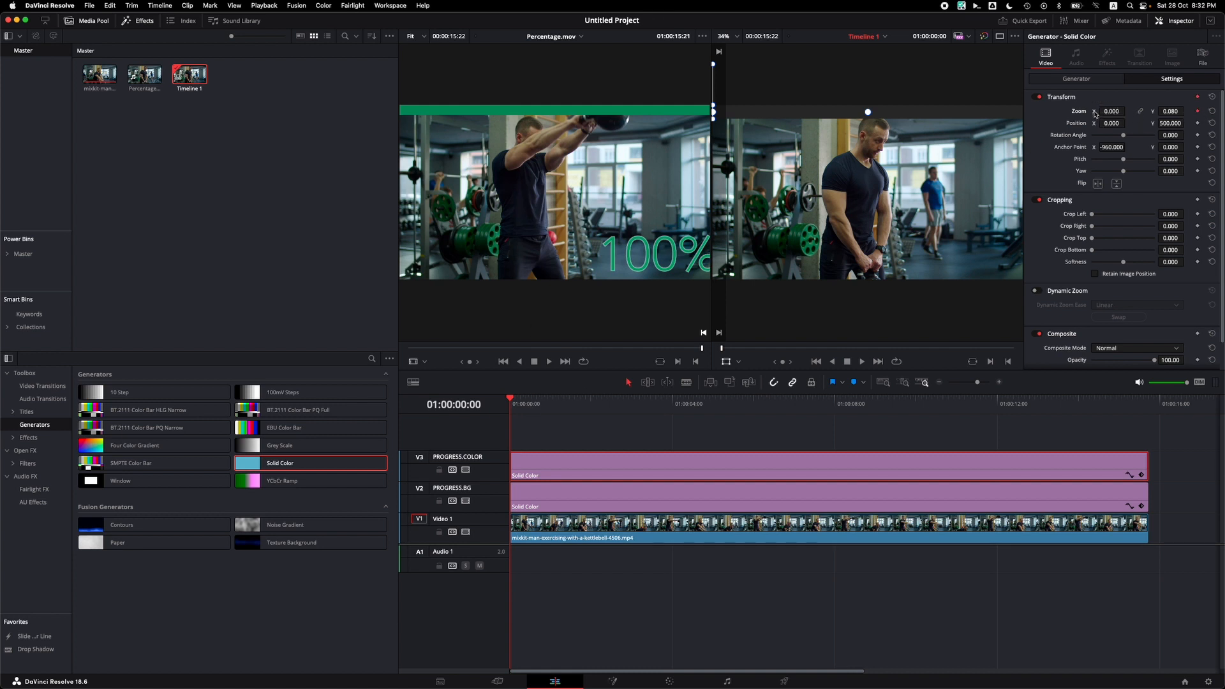
Keyframe the green bar's X zoom at 1 at the end of the clip, 01:00:15:22.
drag(876, 414, 1142, 409)
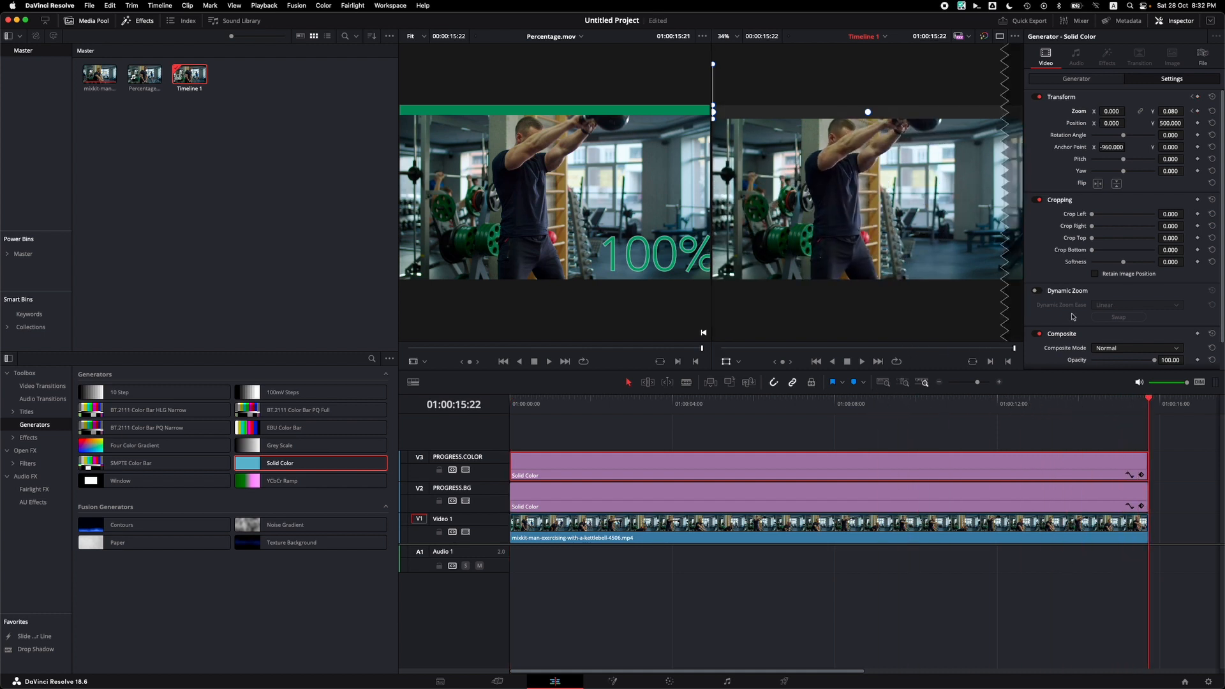
click(1111, 112)
text(1)
key(Return)
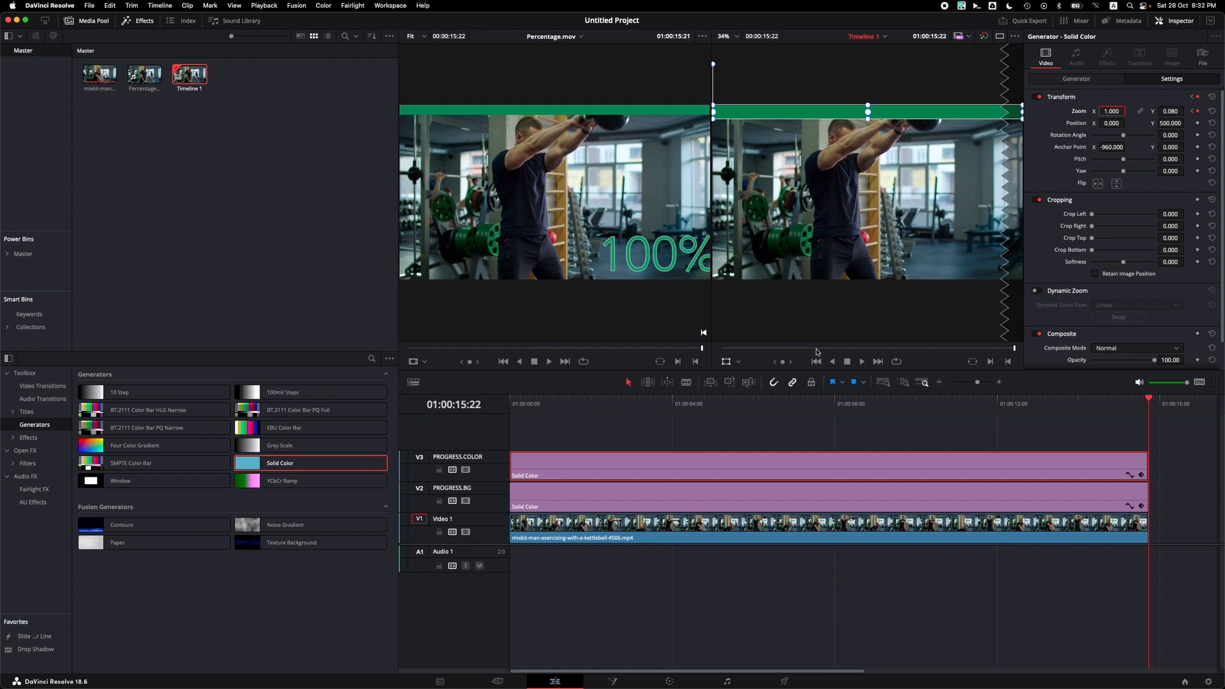
Play the progress bar animation from the start, hide the transform overlay, and compare with the Percentage.mov reference at 01:00:05:28.
drag(817, 352, 718, 348)
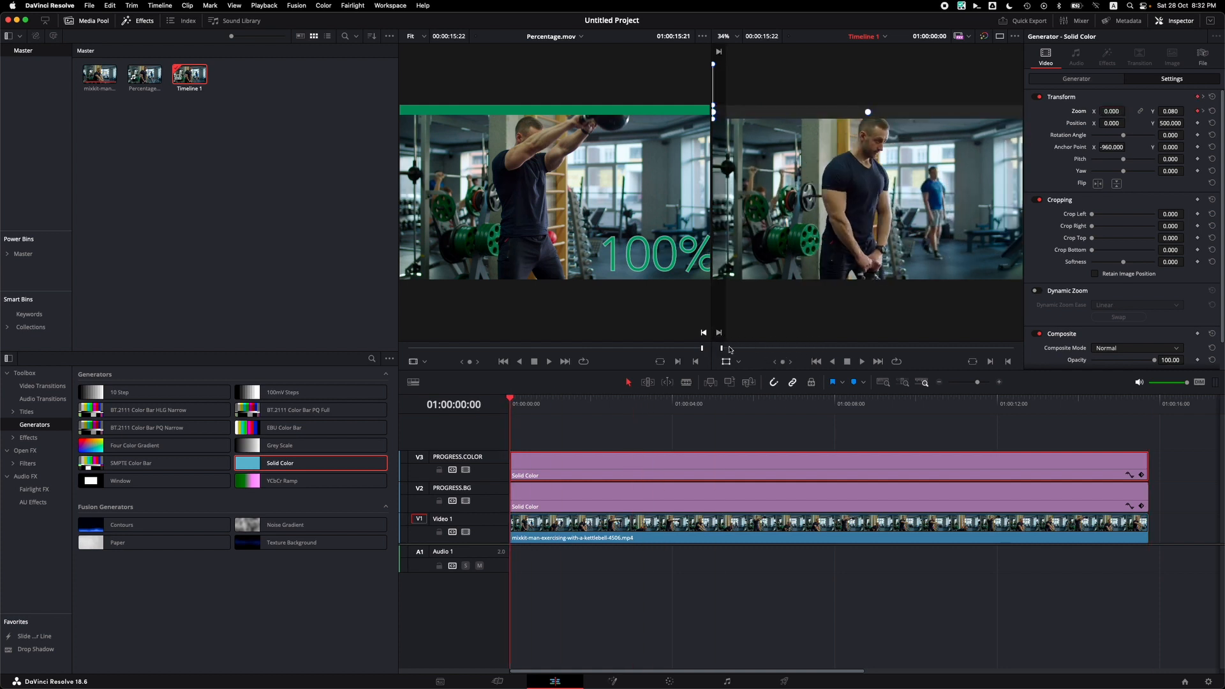
click(862, 364)
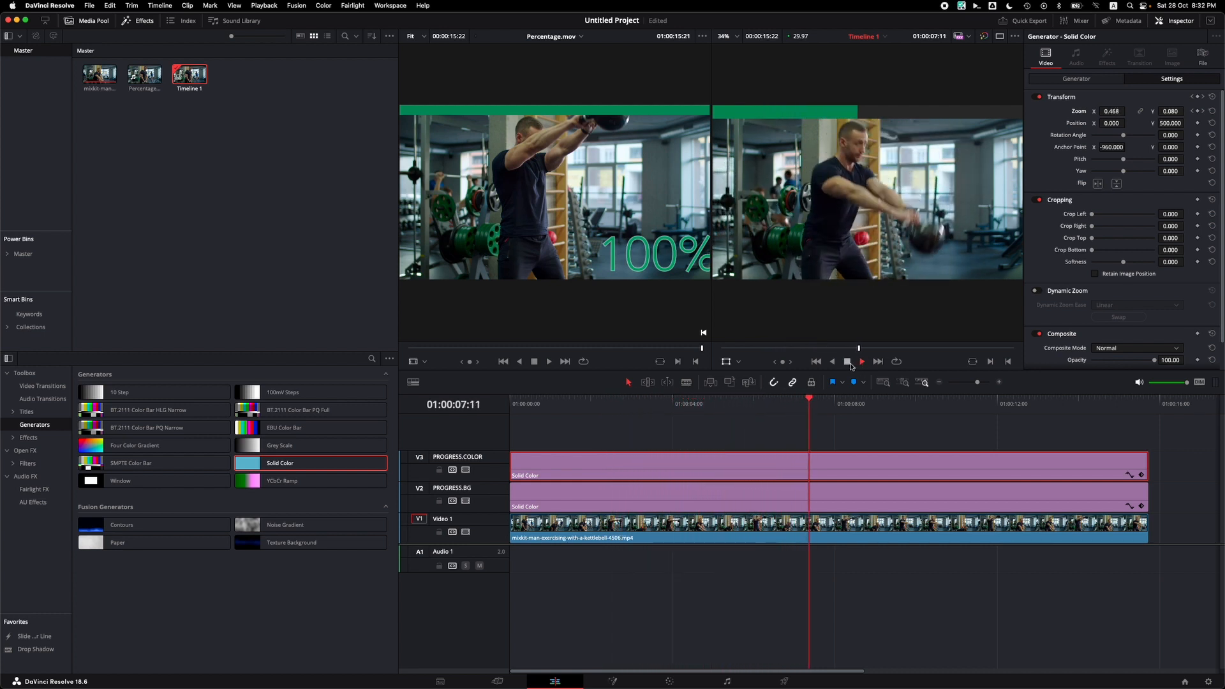
click(849, 365)
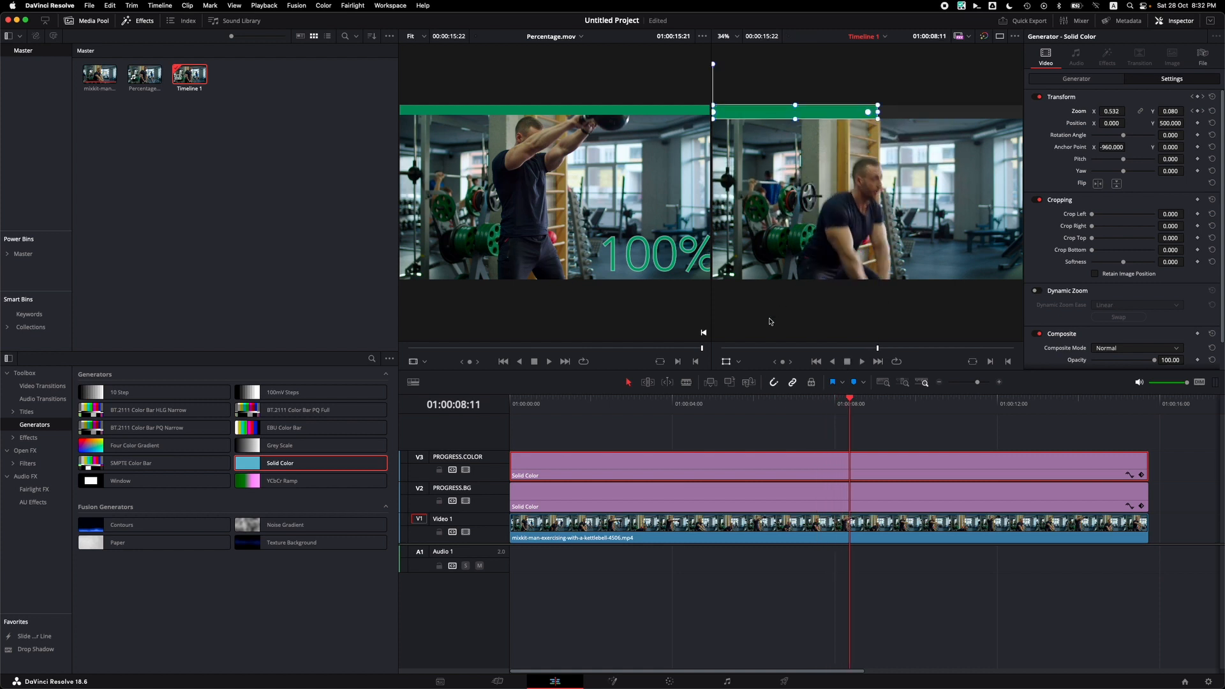
click(725, 361)
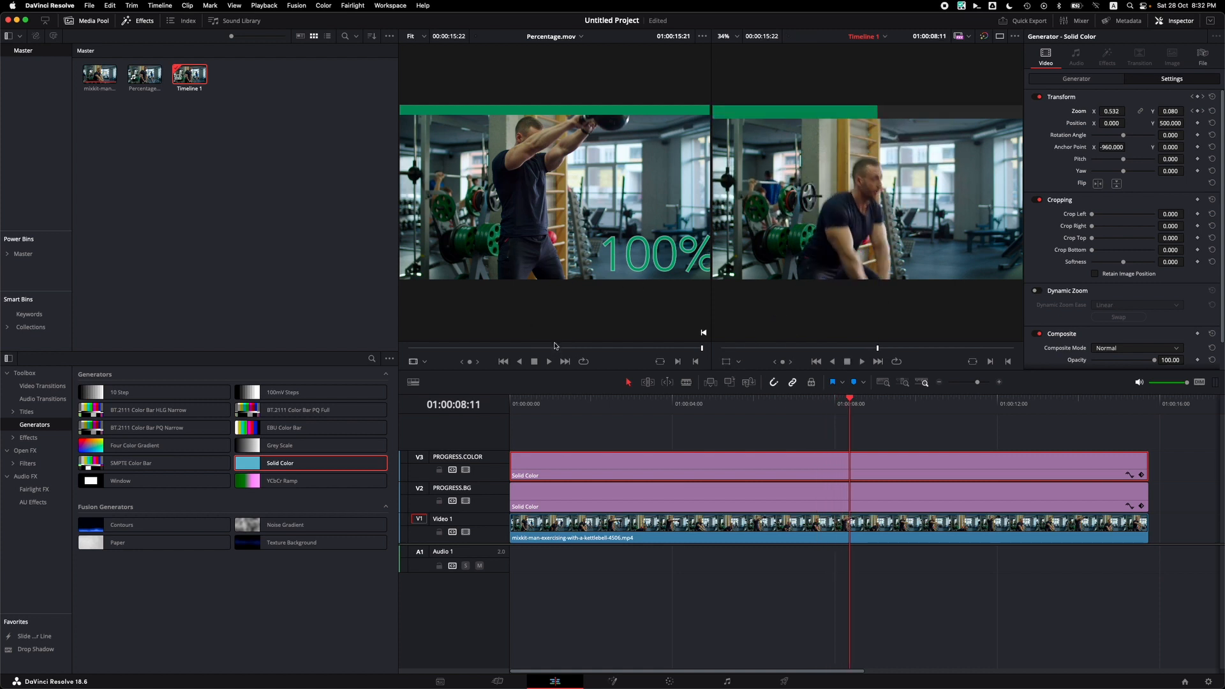
drag(555, 347, 519, 348)
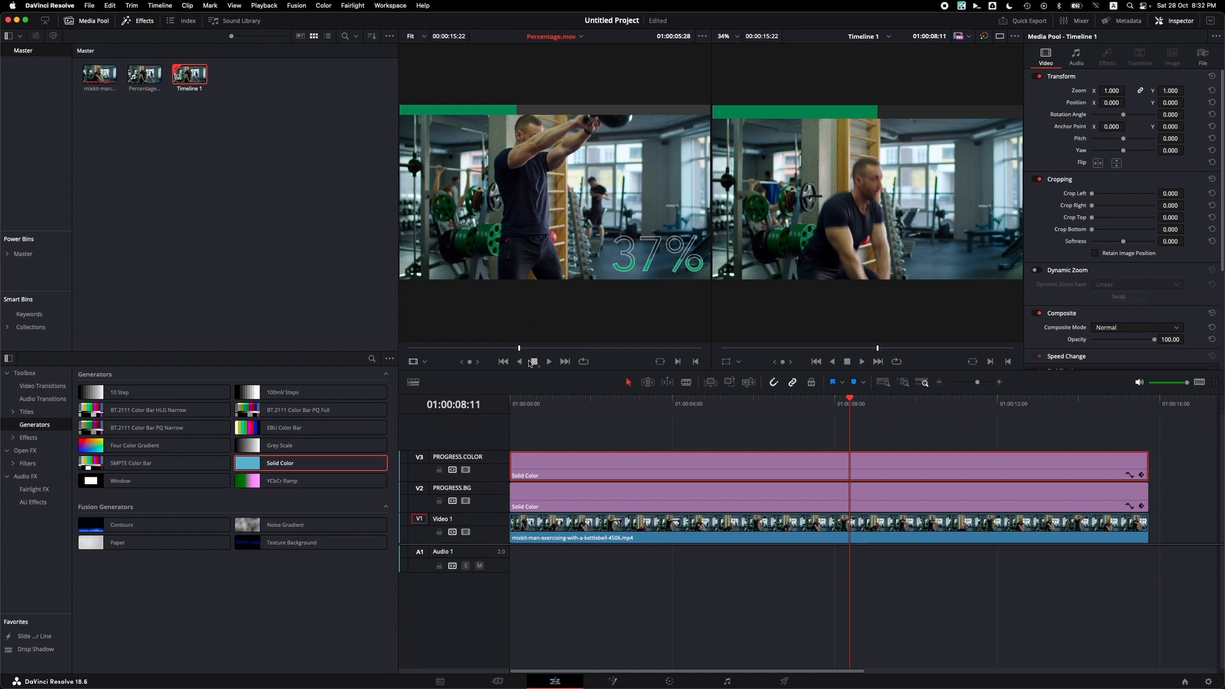
Add a Text+ title on a new track above PROGRESS.COLOR and extend it to the end of the other clips.
click(13, 413)
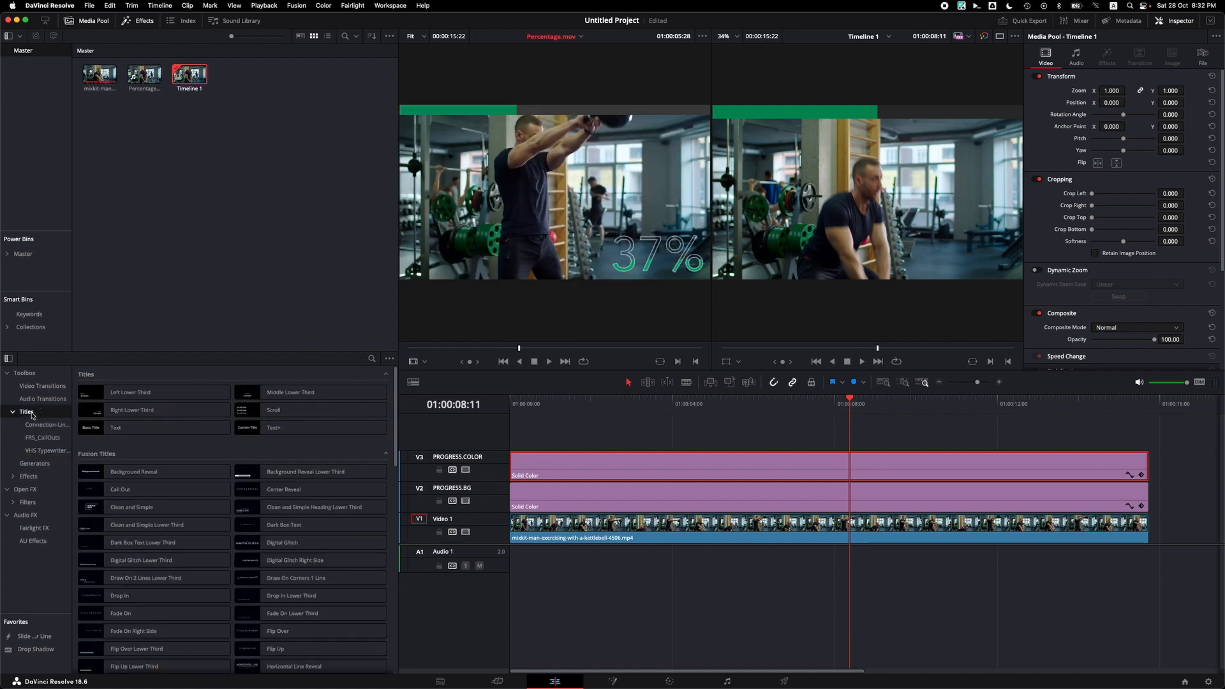
drag(273, 430, 515, 437)
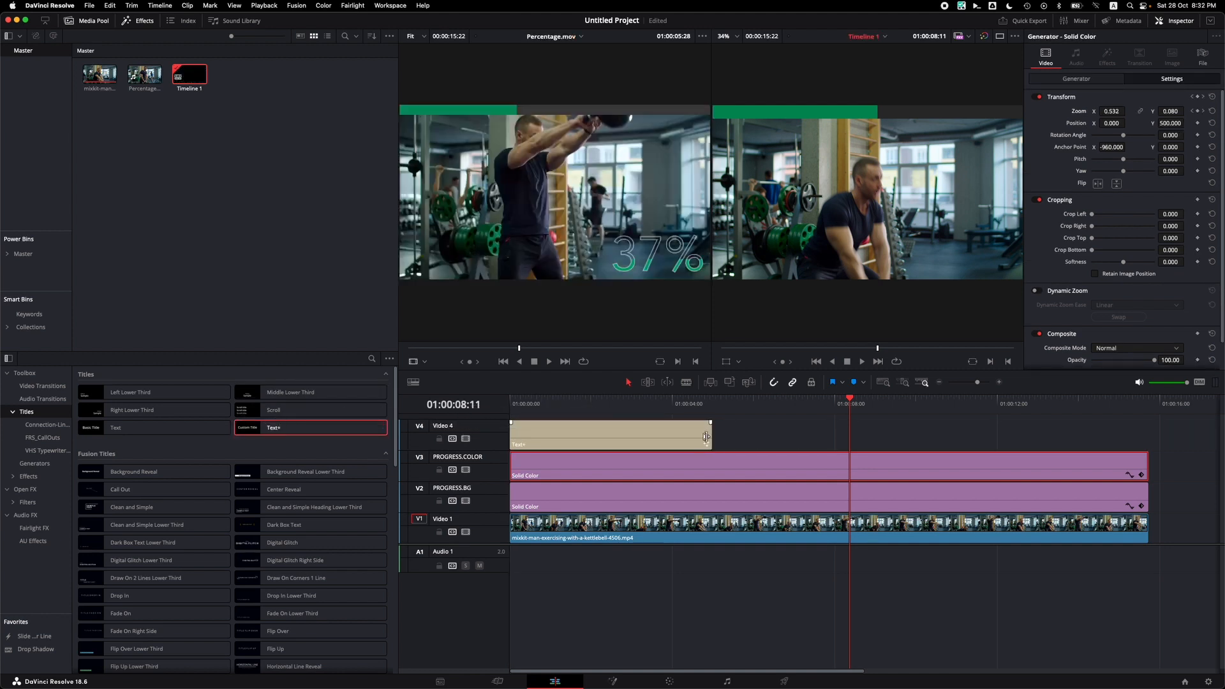
drag(711, 433, 1147, 440)
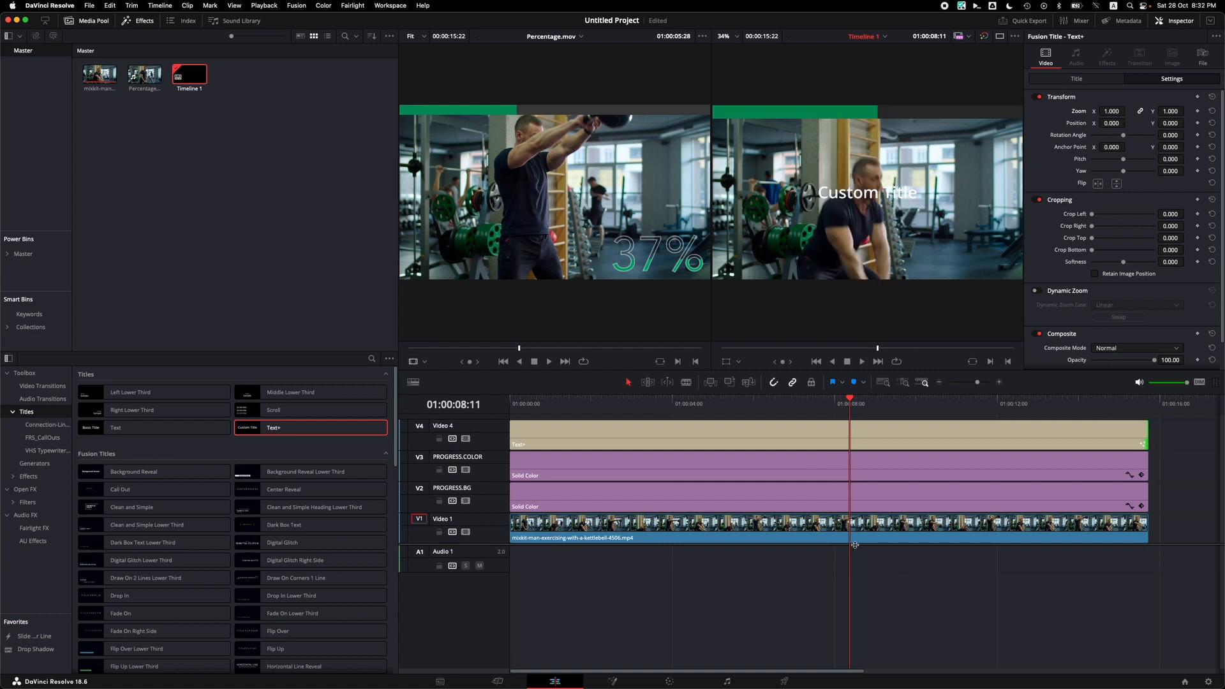
drag(855, 545, 848, 599)
click(860, 401)
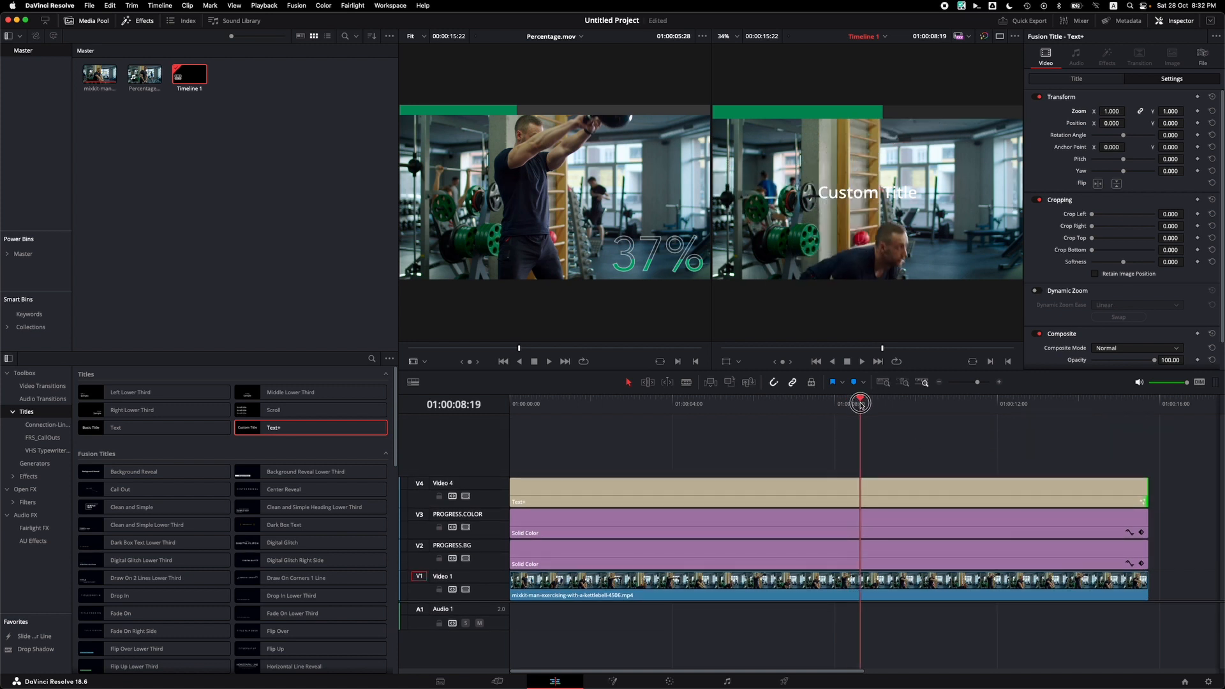
Change the Text+ title's font to Avenir.
click(892, 483)
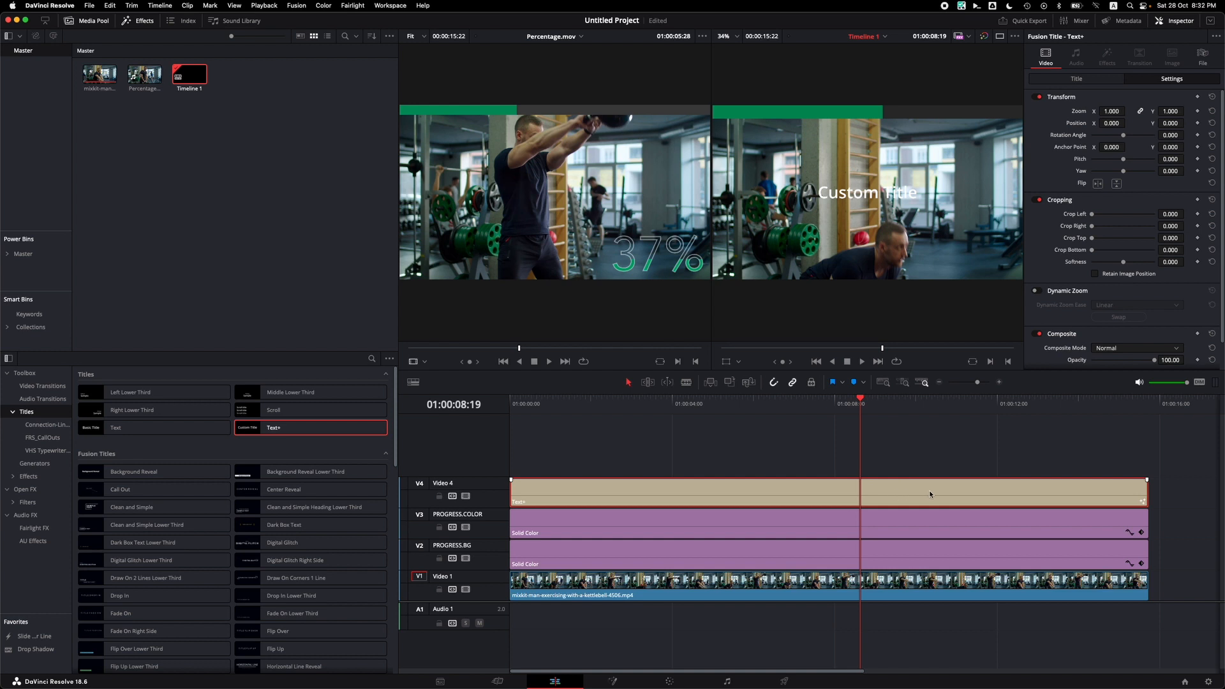
click(1076, 81)
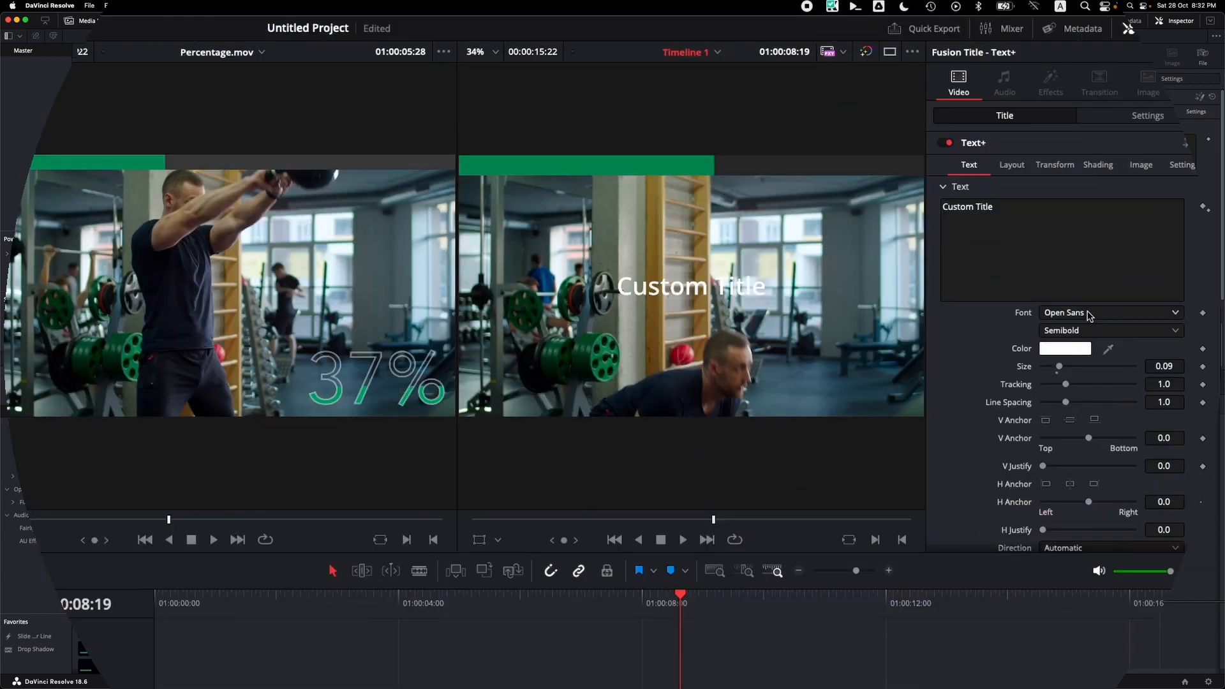
click(1133, 211)
text(av)
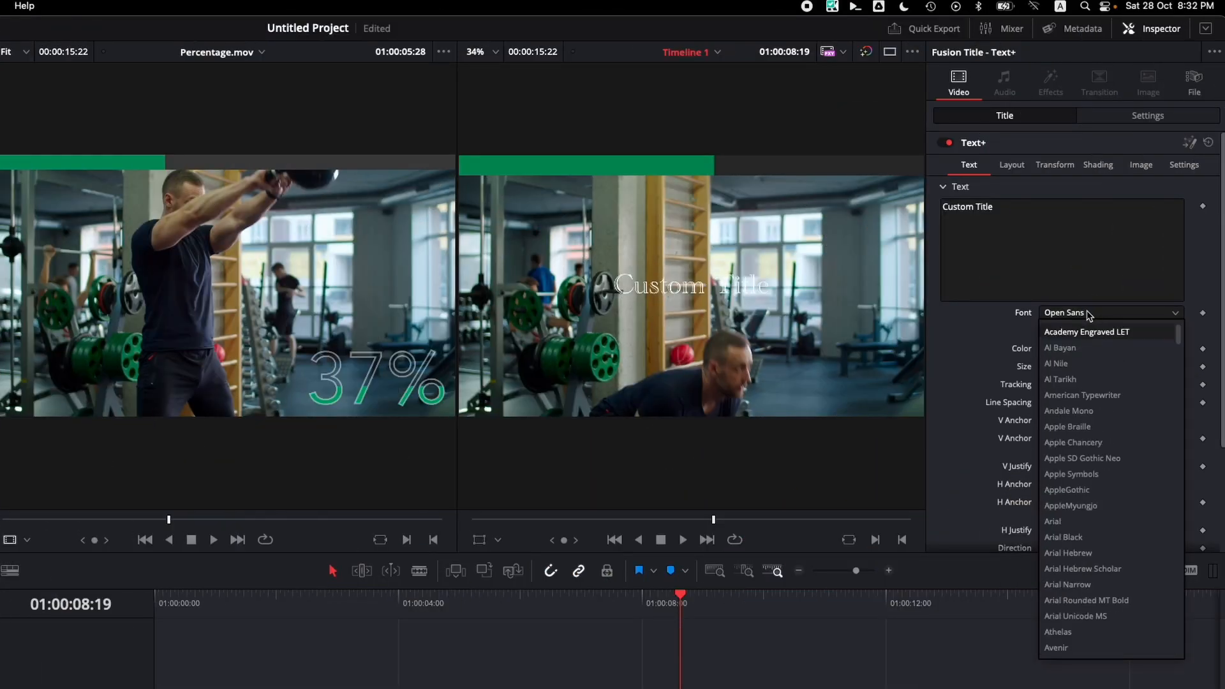
key(Return)
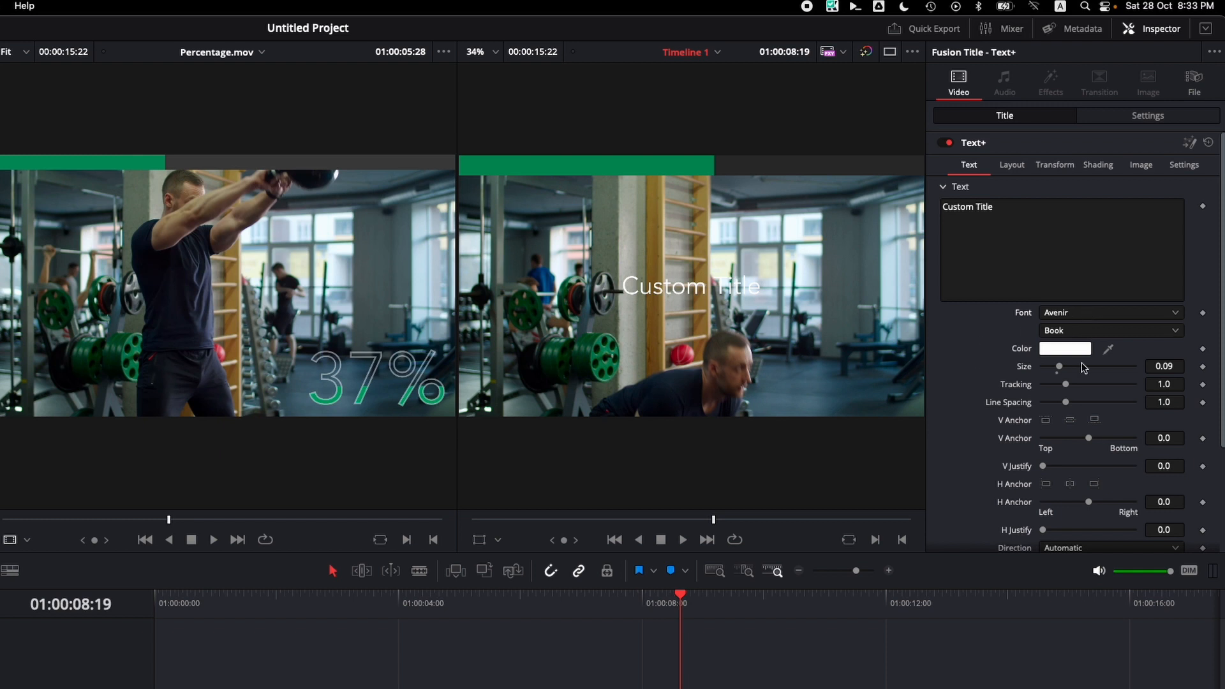
Replace the title's text with 50% and enlarge it to a size of 0.2165.
drag(1060, 367, 1078, 367)
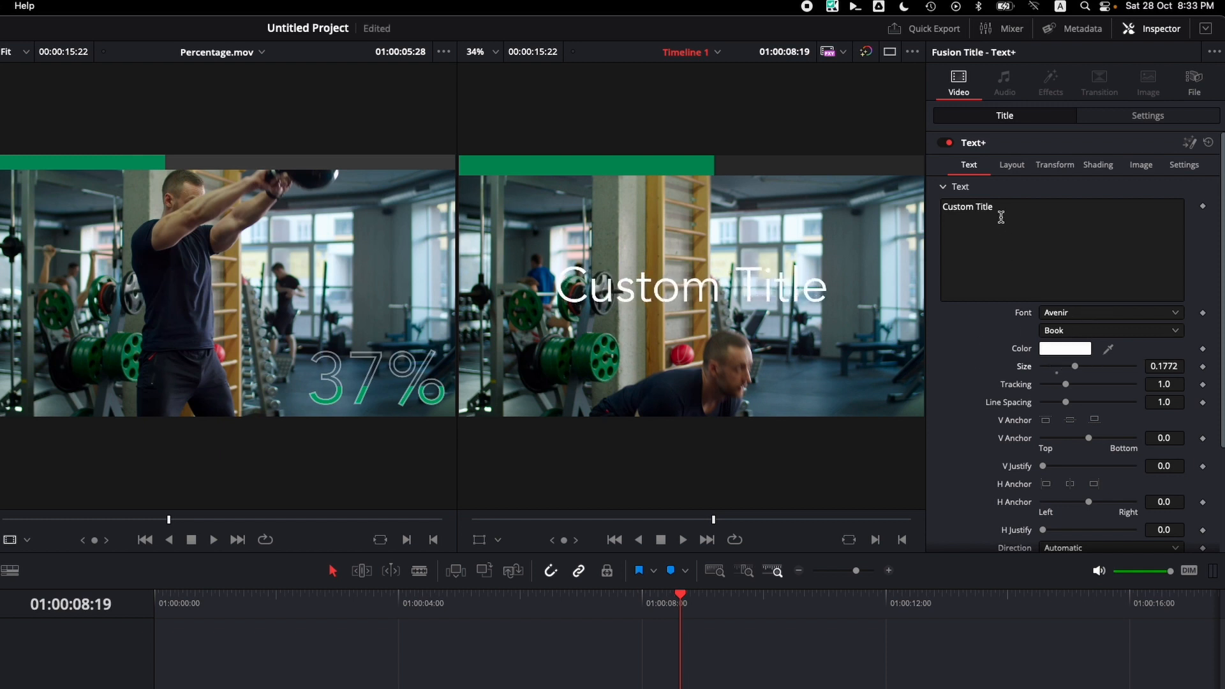
drag(1000, 214, 923, 210)
text(50%)
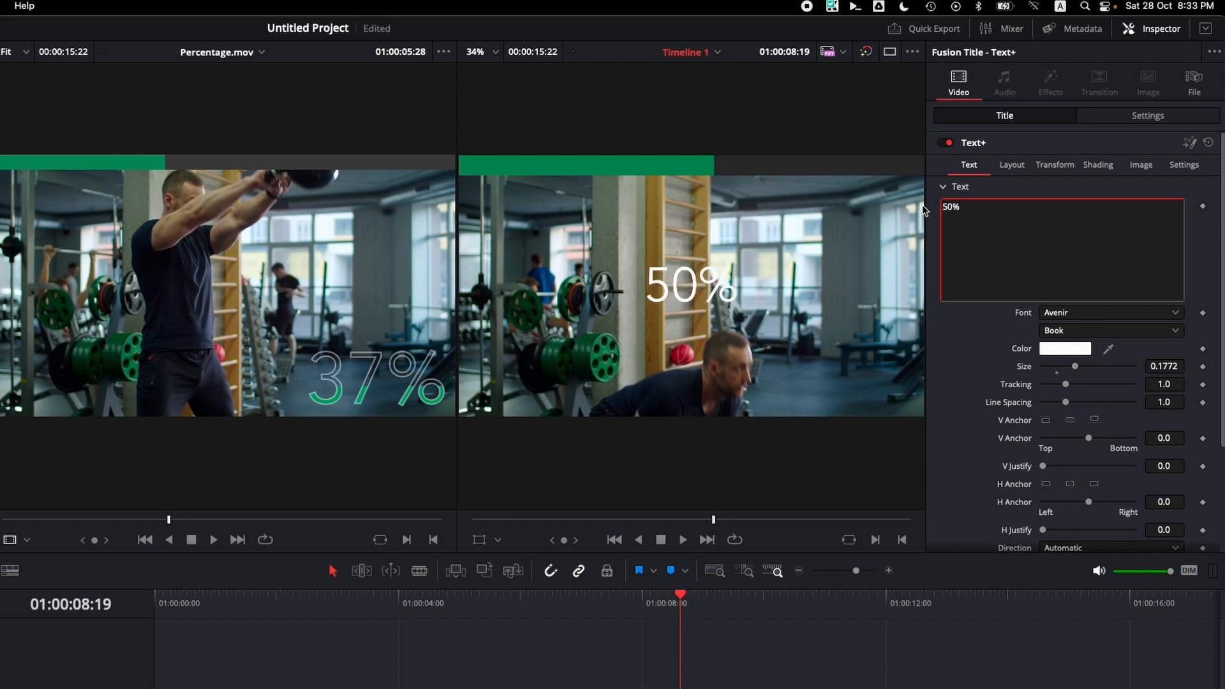
drag(1077, 365, 1092, 356)
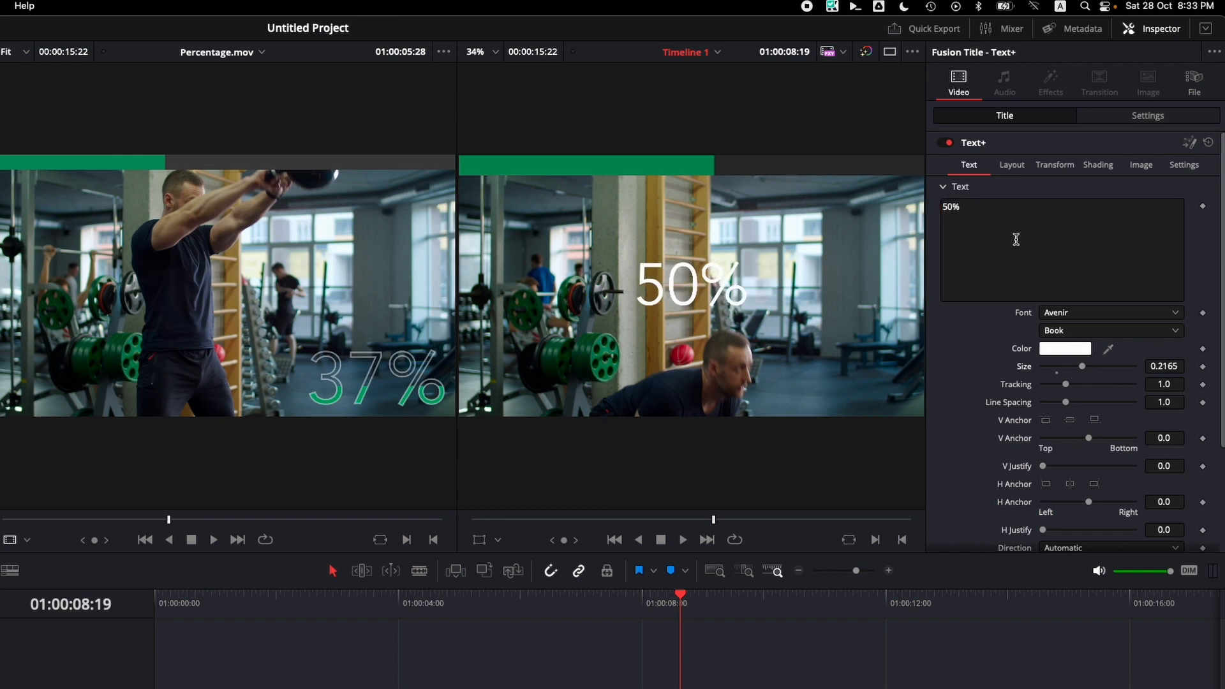
Shade the 50% title as a text outline with a thickness of 0.011 and a mitered join style.
click(1106, 166)
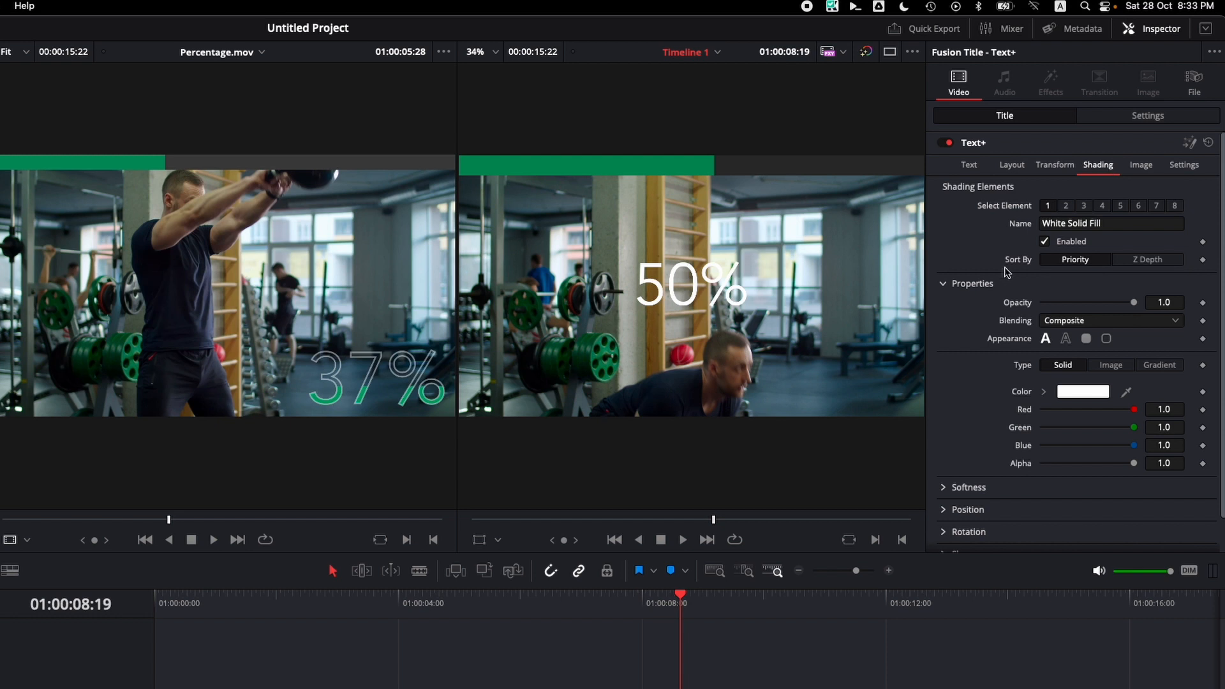
click(1066, 339)
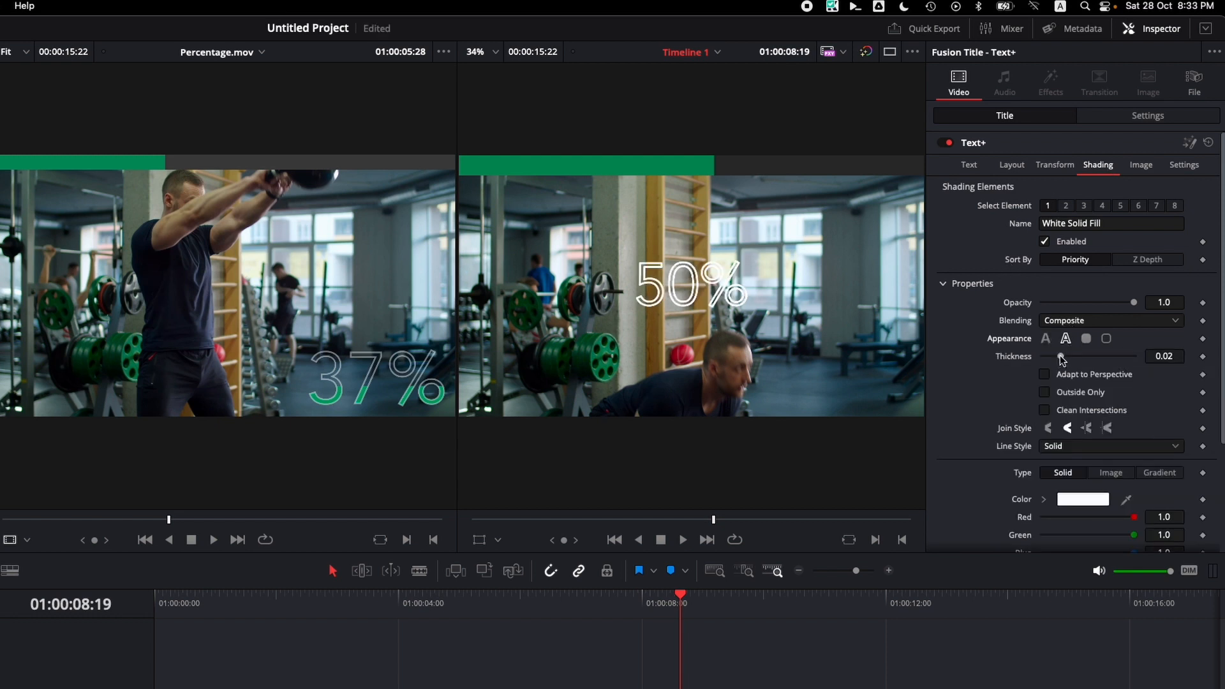
drag(1060, 356, 1050, 359)
click(1086, 428)
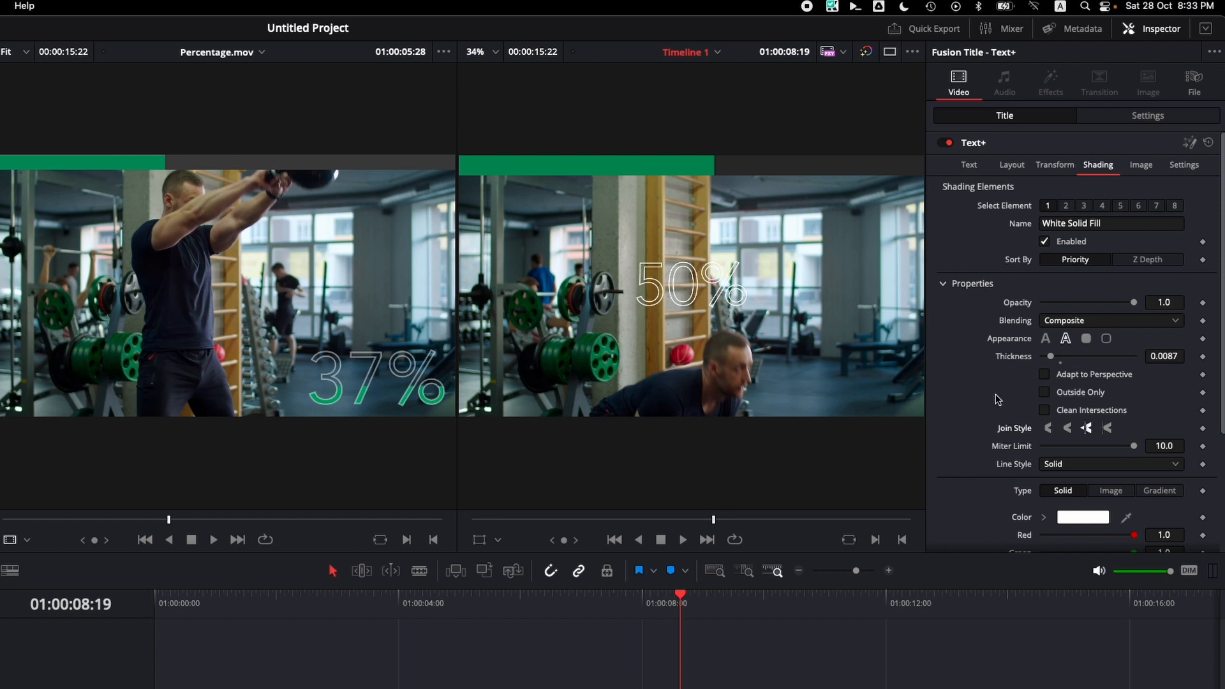
scroll(994, 400, down, 3)
scroll(982, 395, up, 3)
drag(1055, 355, 1058, 355)
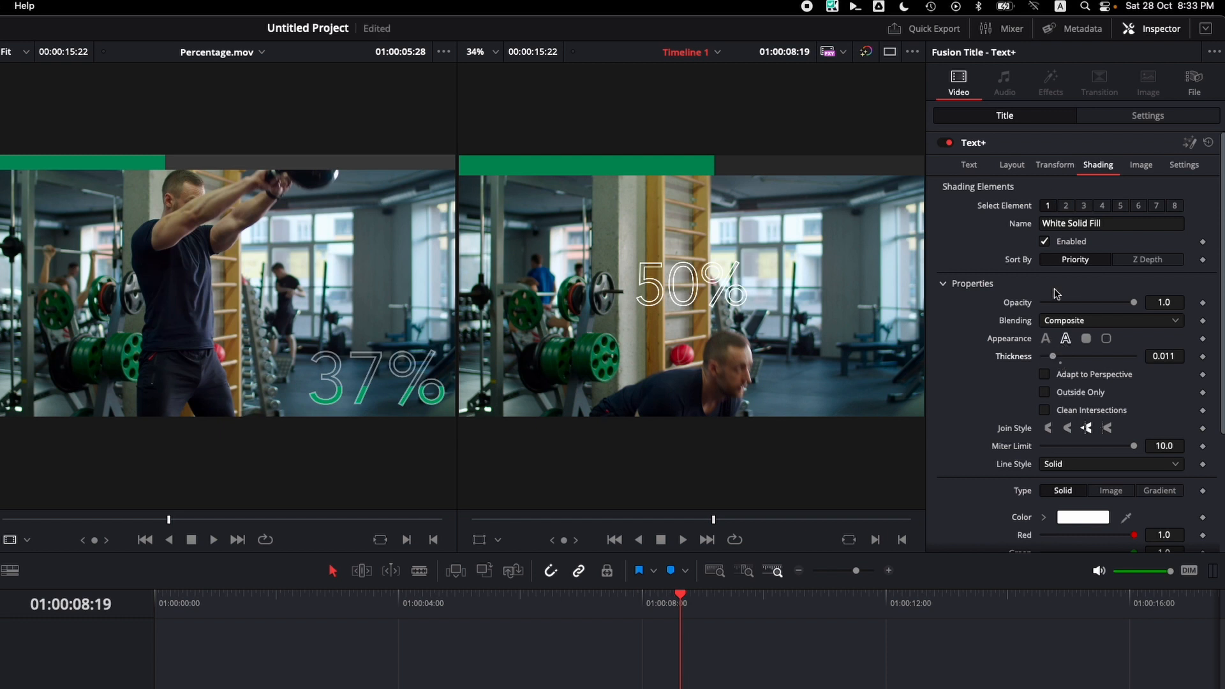
Lower the opacity of the title's outline shading to 0.591.
drag(1133, 306, 1095, 305)
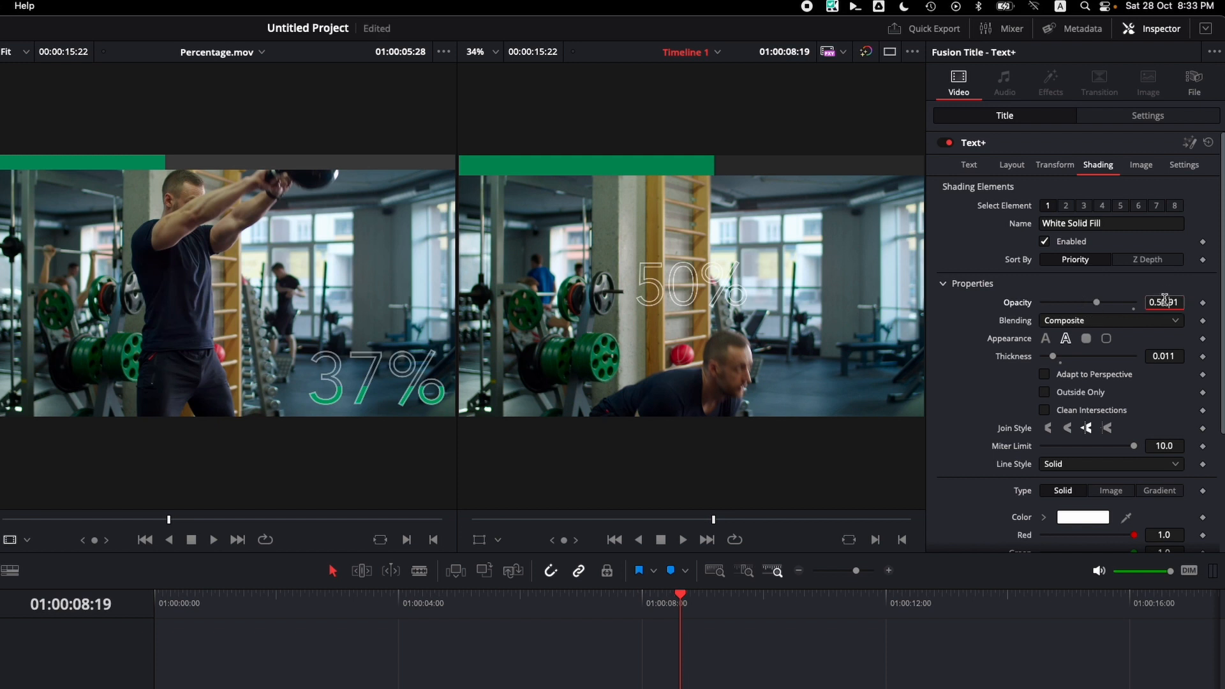
key(Tab)
click(1164, 300)
text(0.6)
key(Tab)
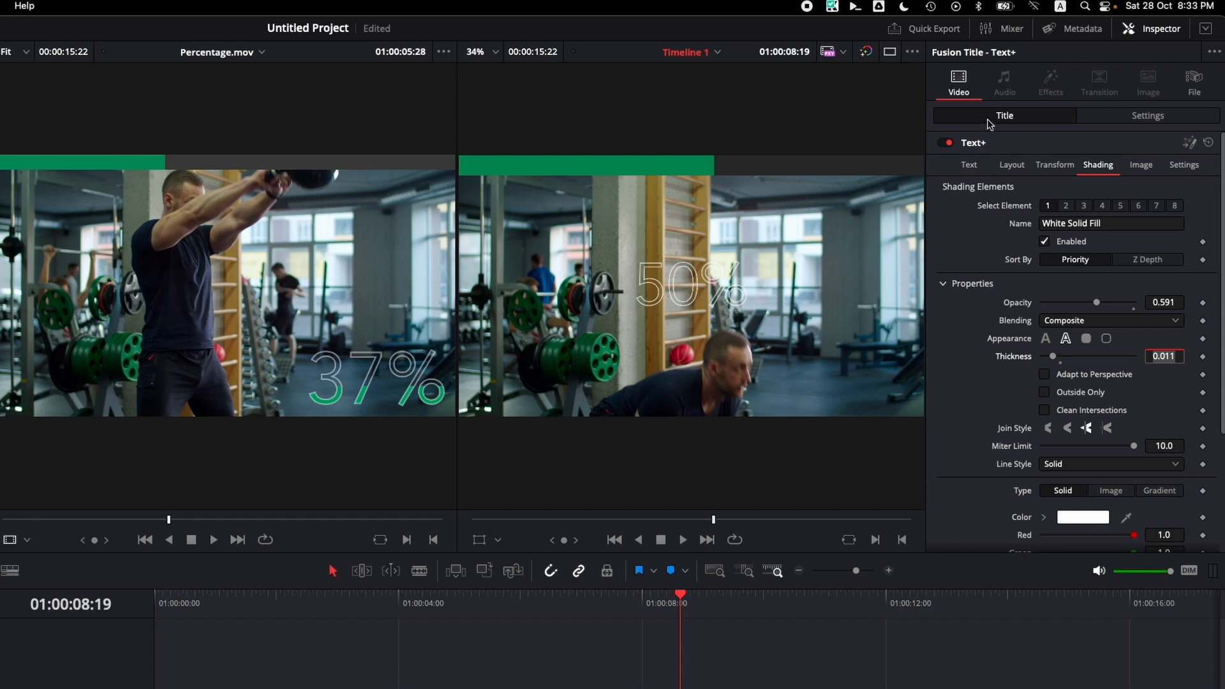
Enlarge the 50% title to size 0.2795 and move it to the lower-right corner of the video frame.
click(969, 166)
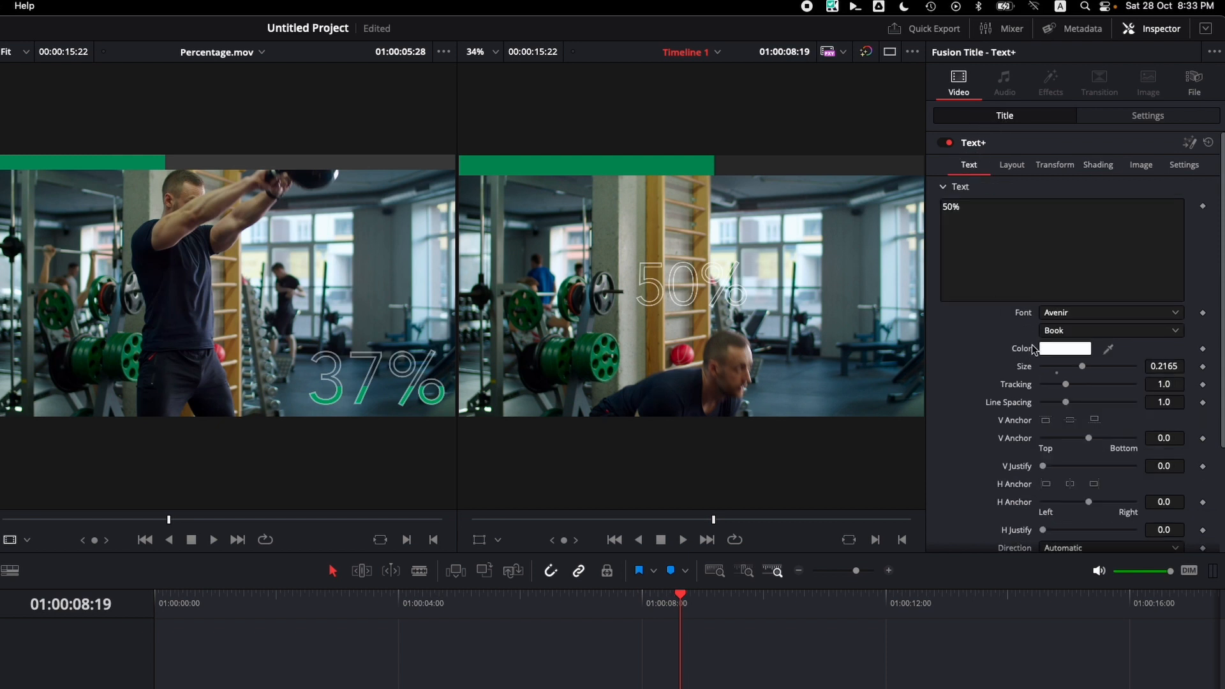
drag(1082, 366, 1095, 369)
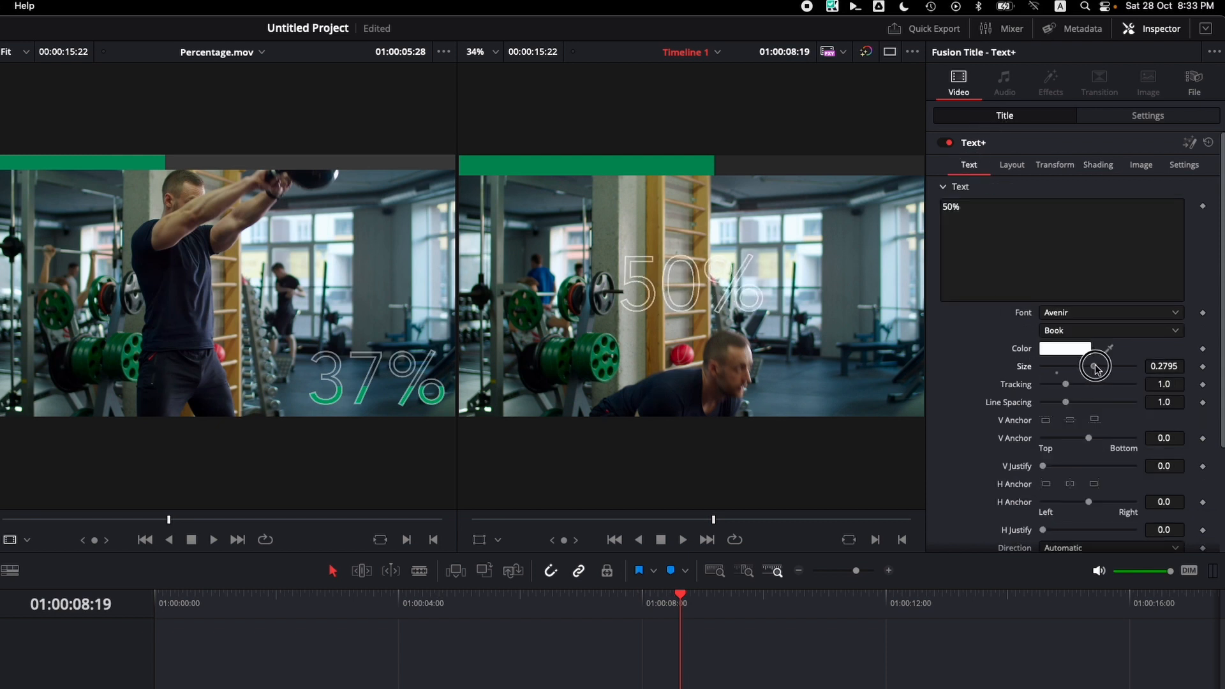
click(479, 540)
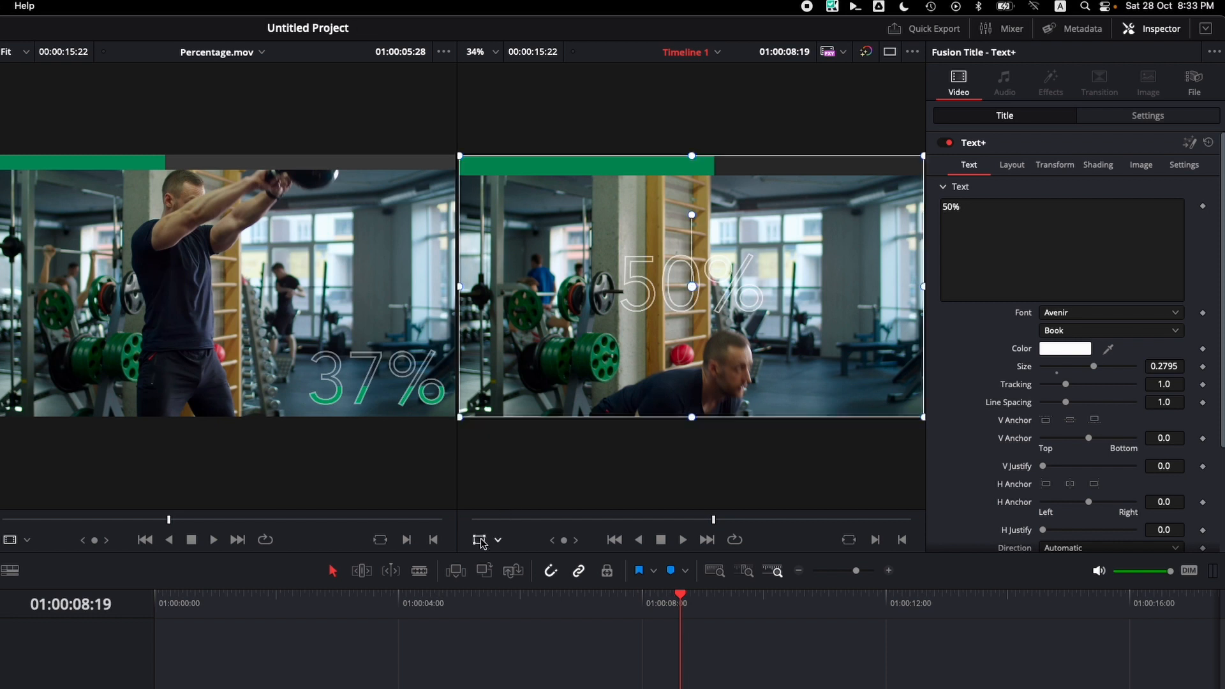
drag(664, 295, 822, 392)
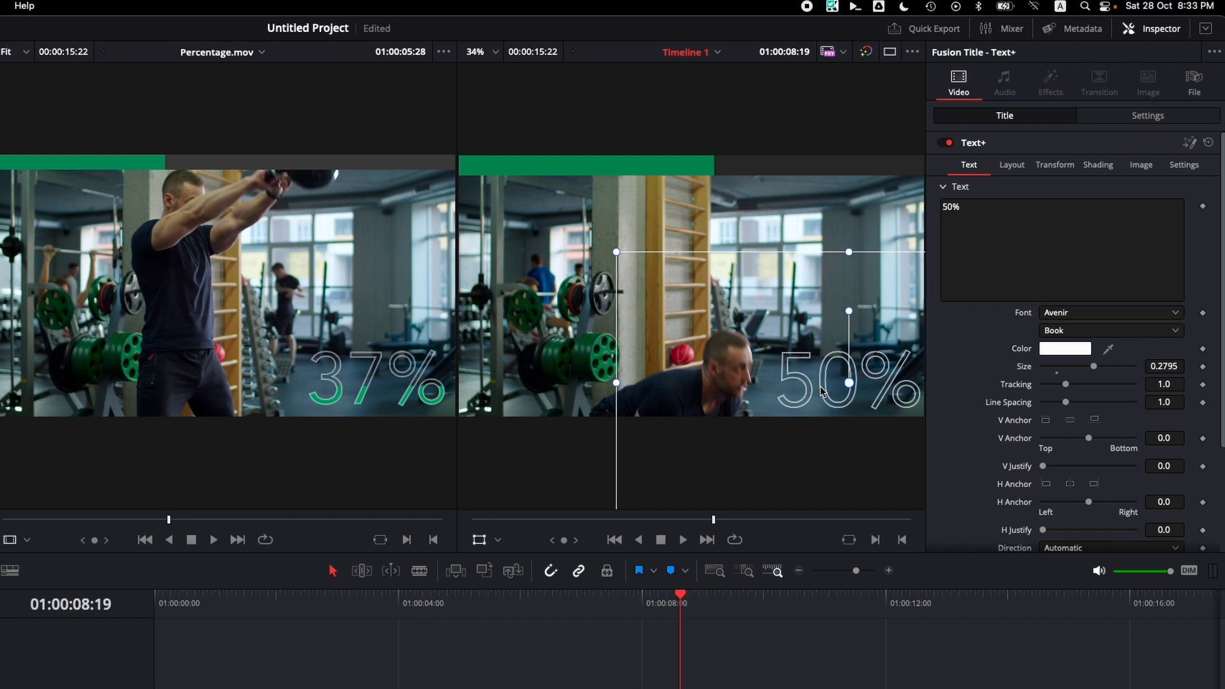
click(479, 540)
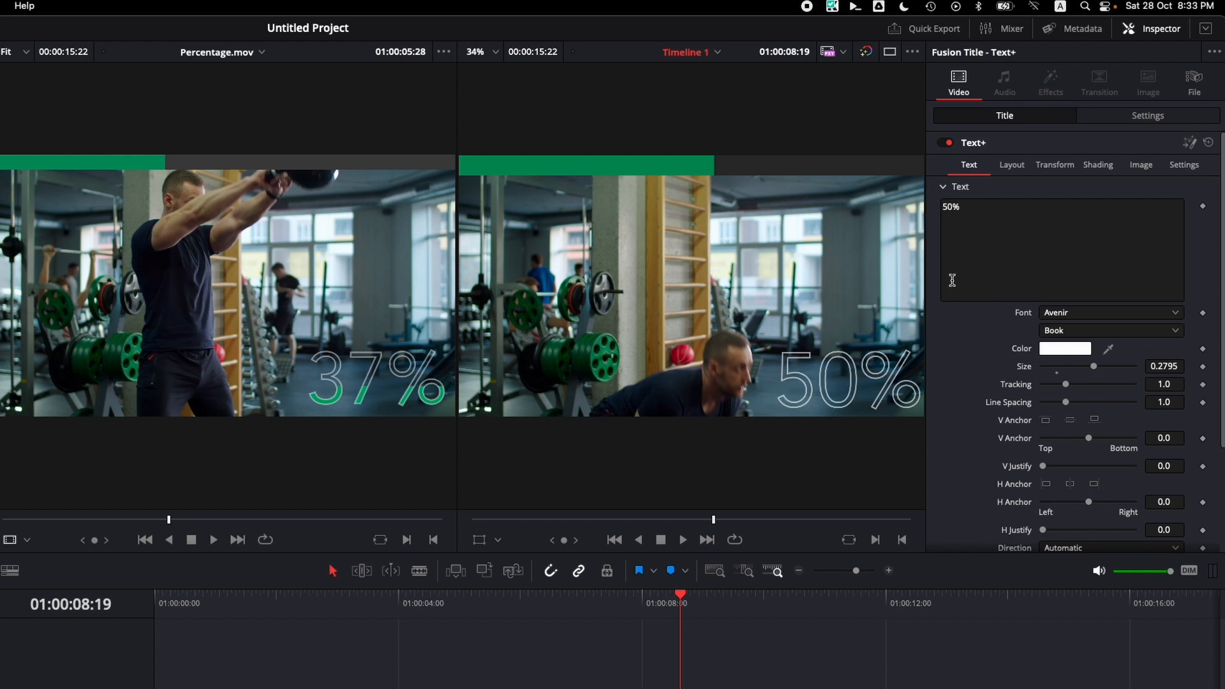
Add an expression to the Text+ title's text and set it to Text("75%").
right_click(962, 221)
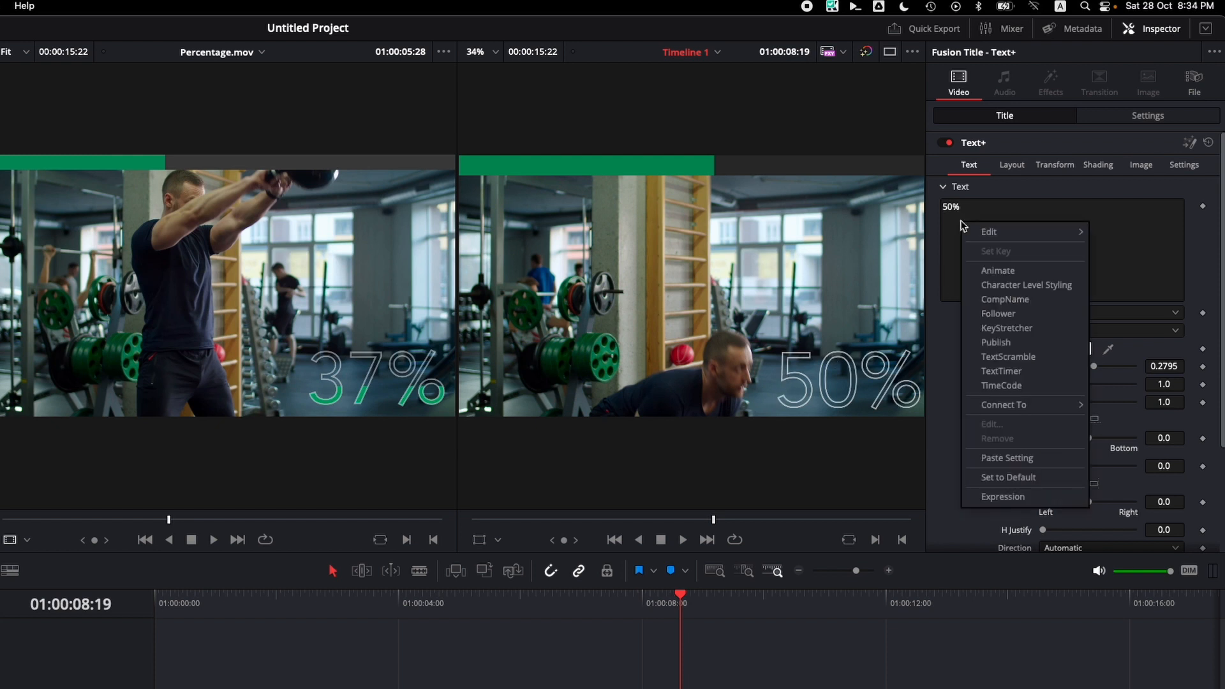
click(986, 497)
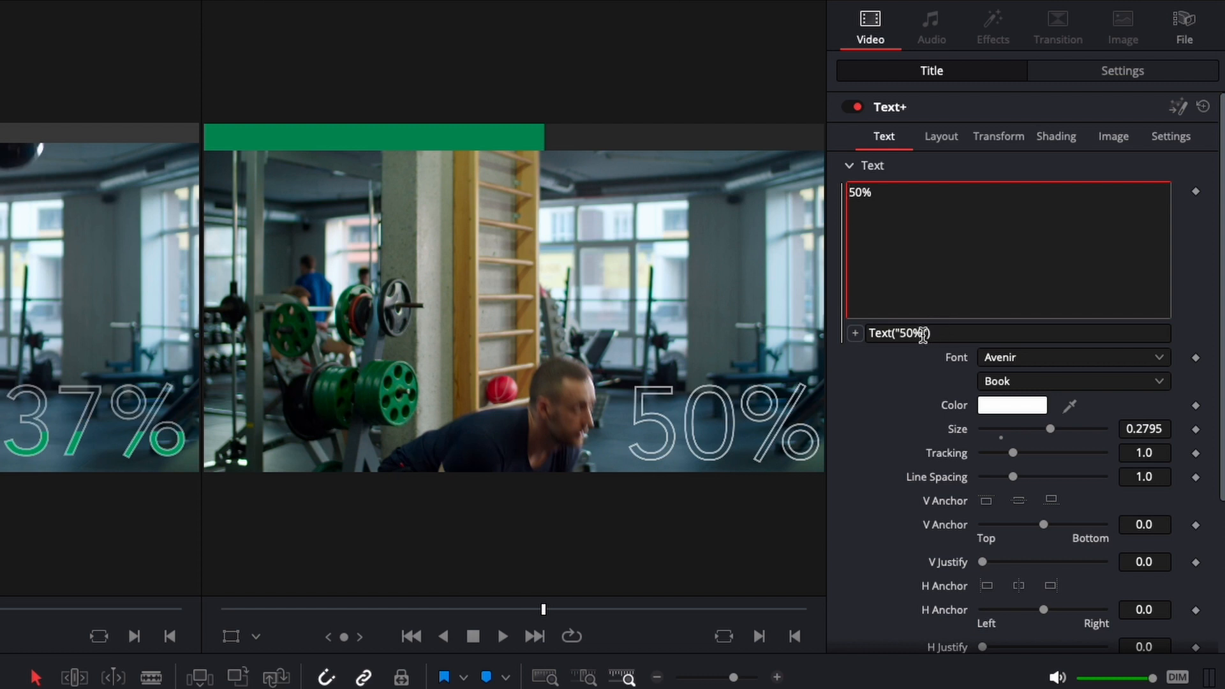
drag(922, 333, 904, 336)
key(BackSpace)
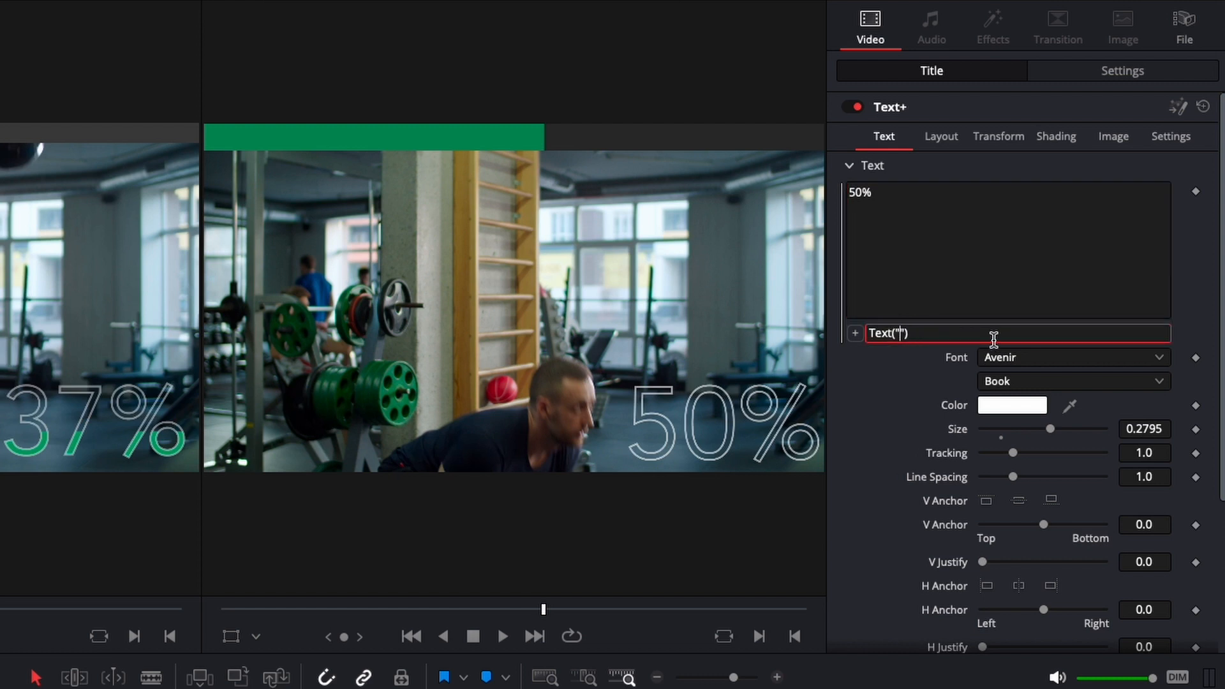
text(75%)
key(Tab)
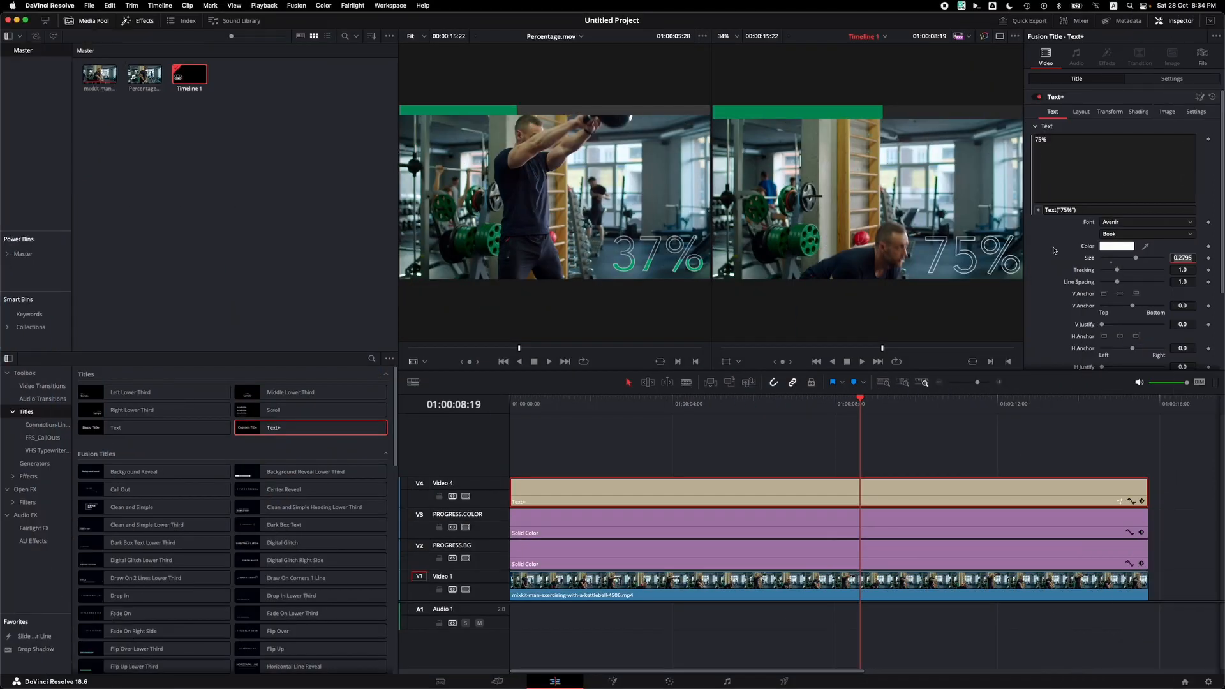
Switch to Chrome, open the Fusion Expression Cheat Sheet and copy the Percent Complete expression time/comp.RenderEnd.
key(super+Tab)
key(super+Tab)
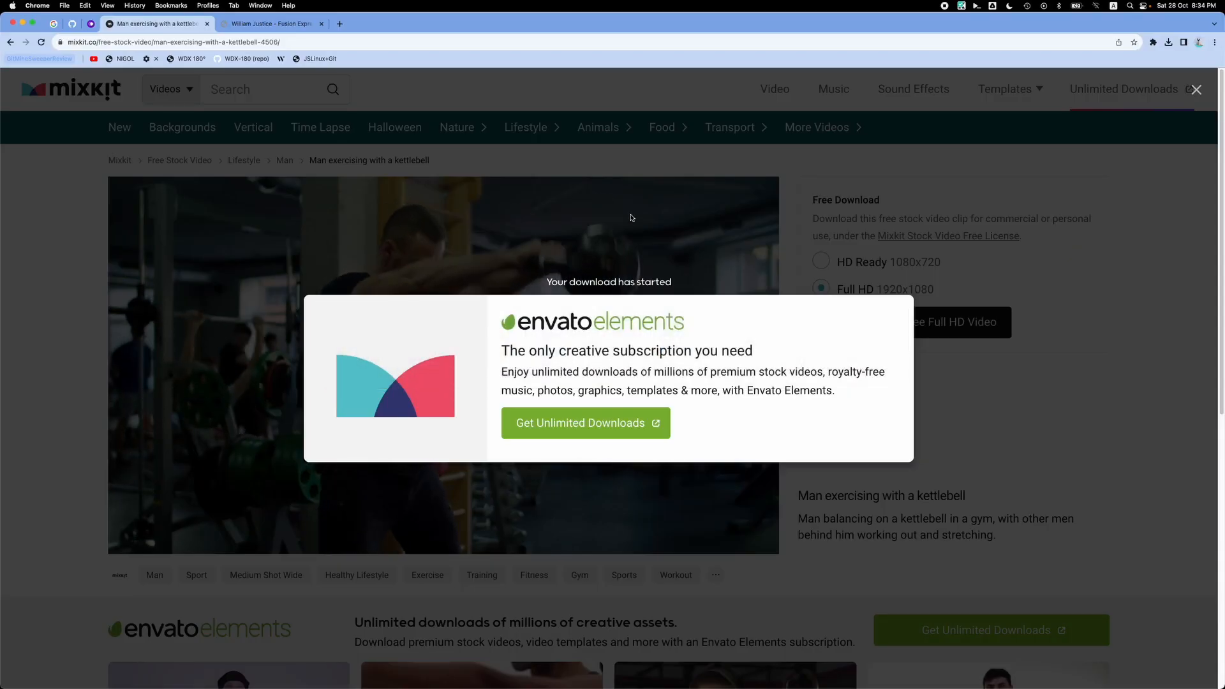
click(289, 26)
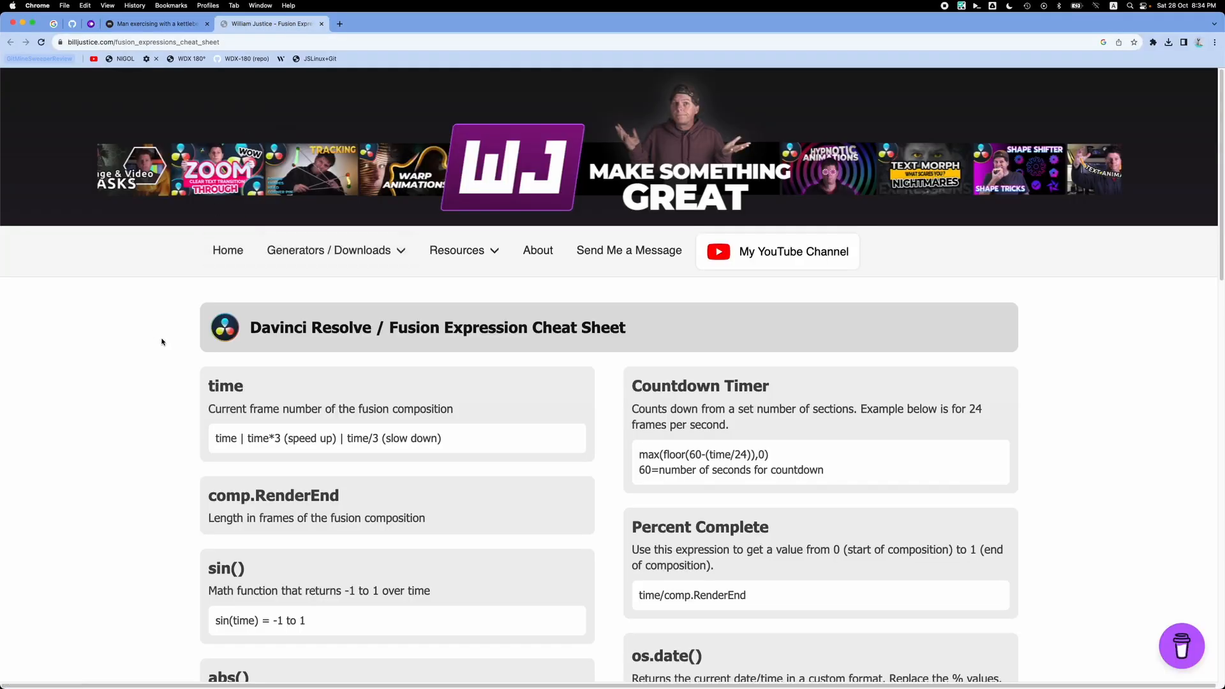
scroll(163, 357, down, 5)
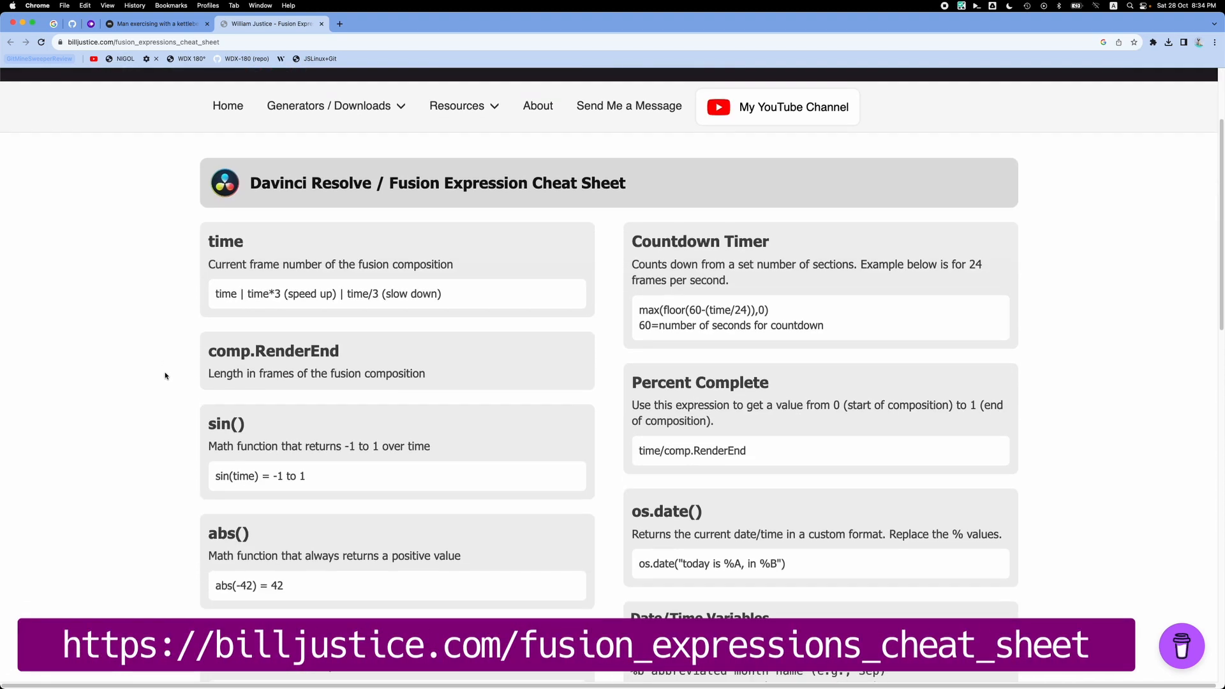
scroll(165, 376, down, 5)
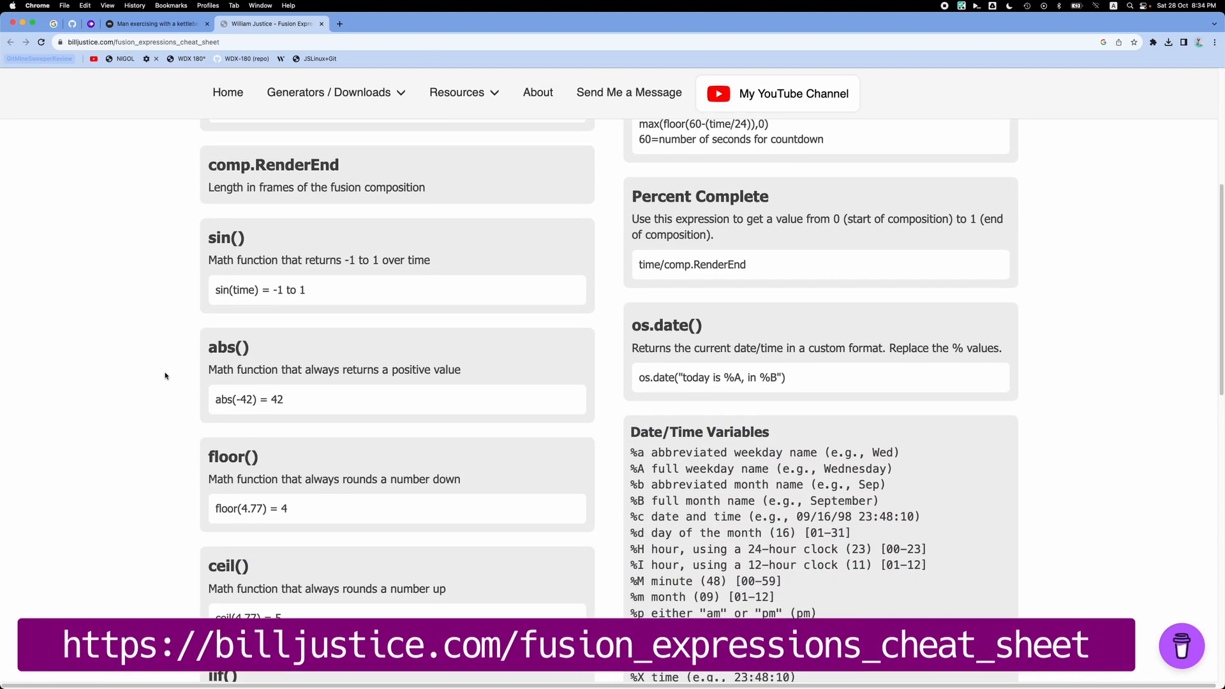
scroll(165, 376, down, 1)
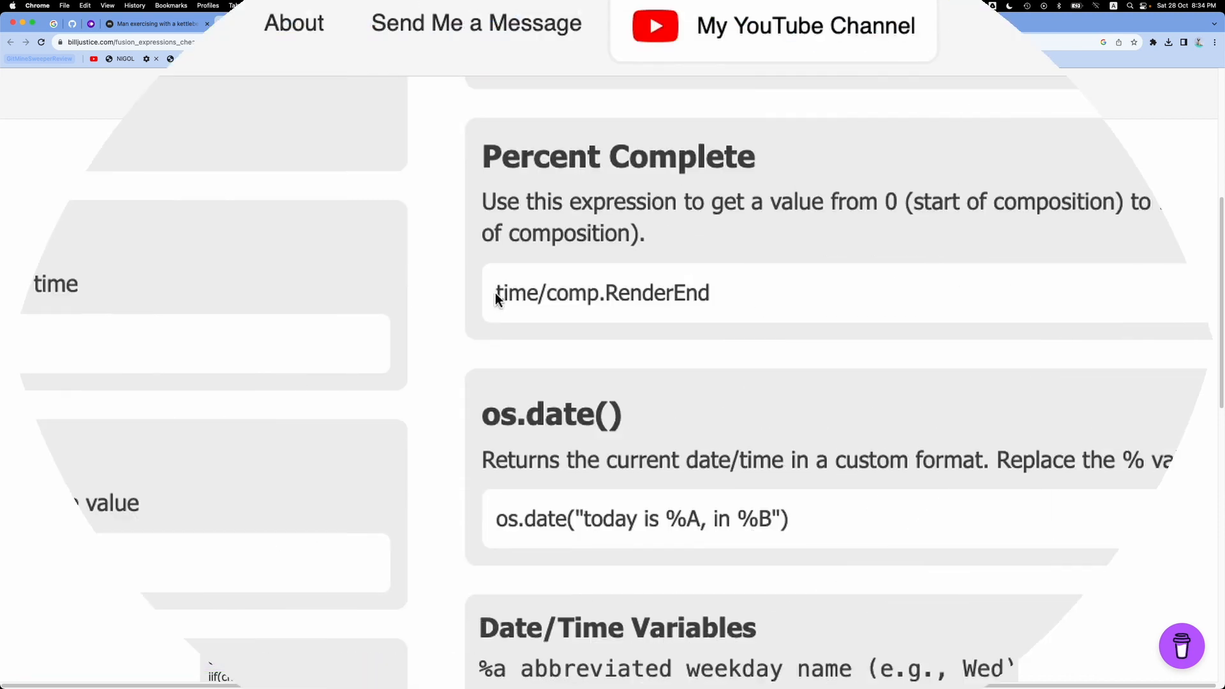
drag(638, 229, 762, 230)
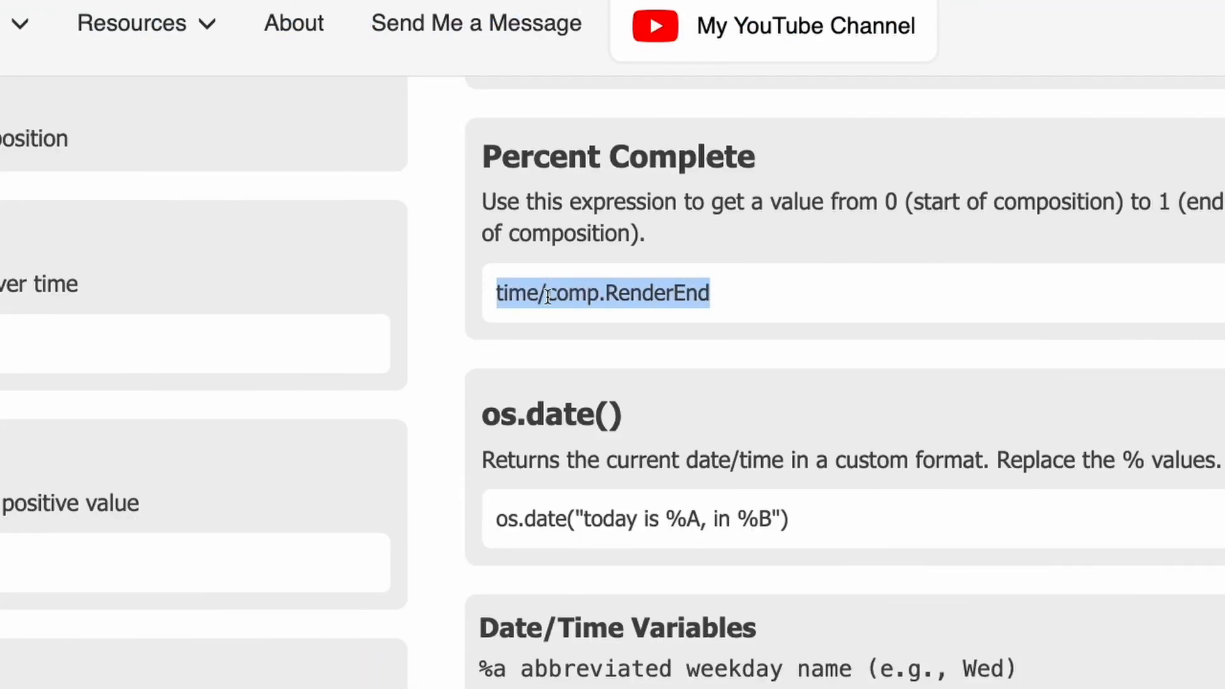
right_click(688, 294)
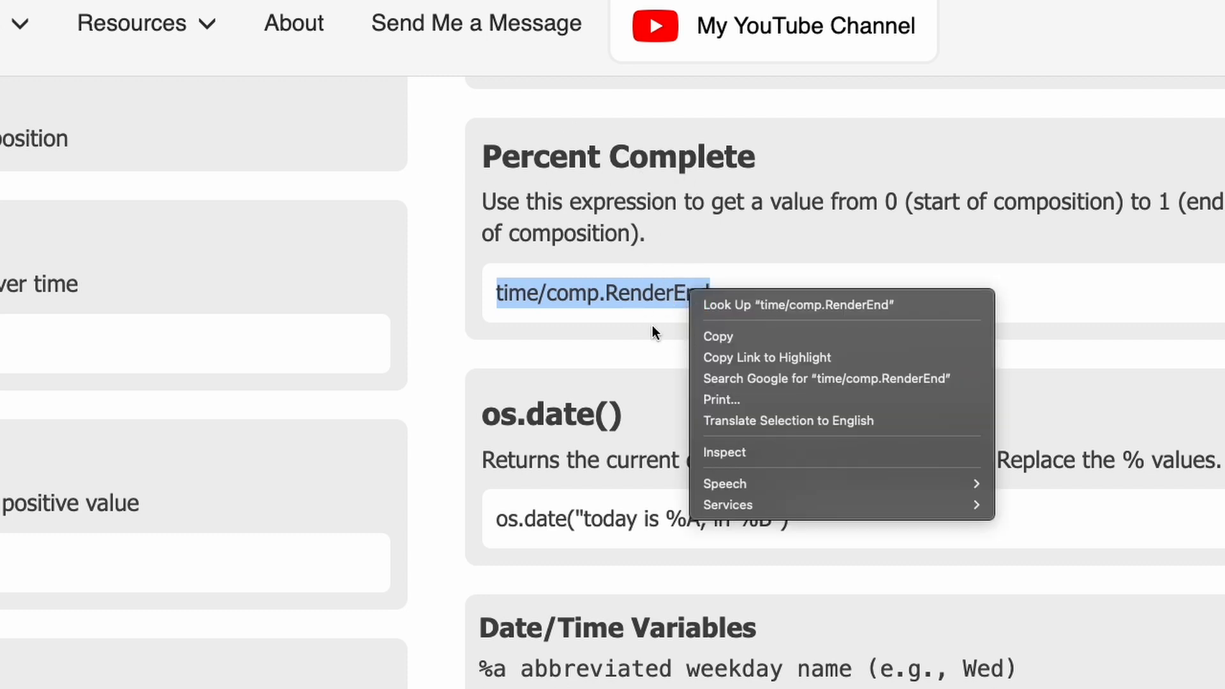
click(740, 334)
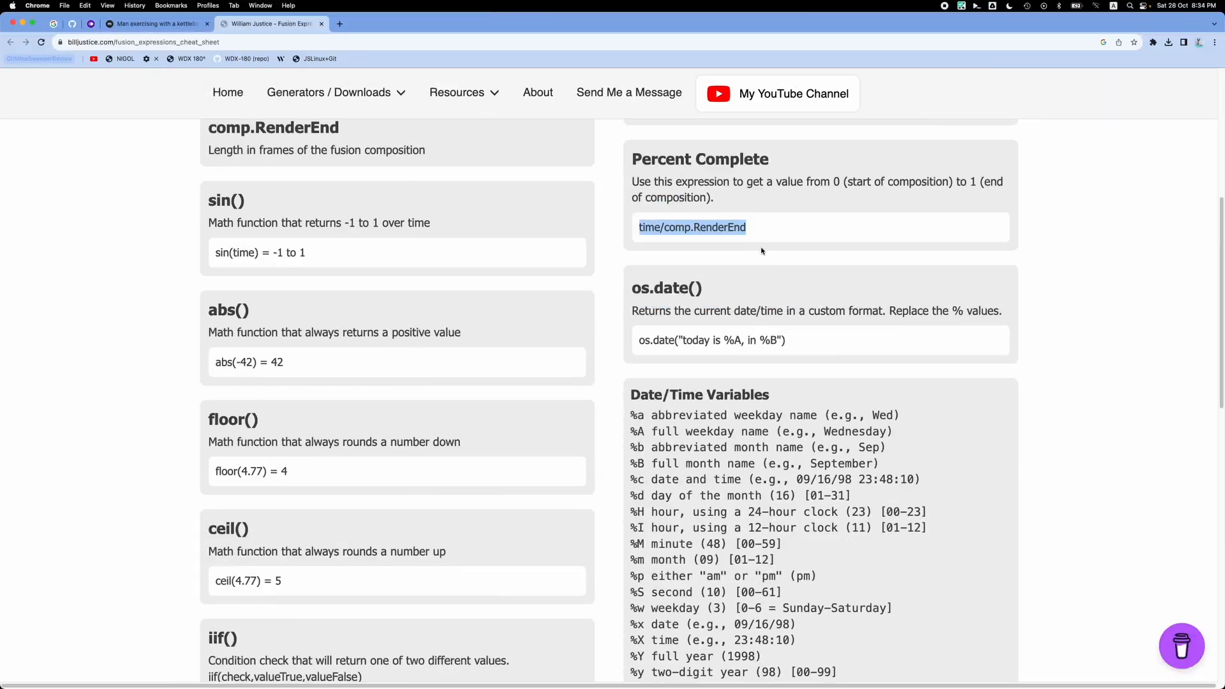
Switch back to DaVinci Resolve and replace "75%" in the title's expression with the copied time/comp.RenderEnd.
key(super+Tab)
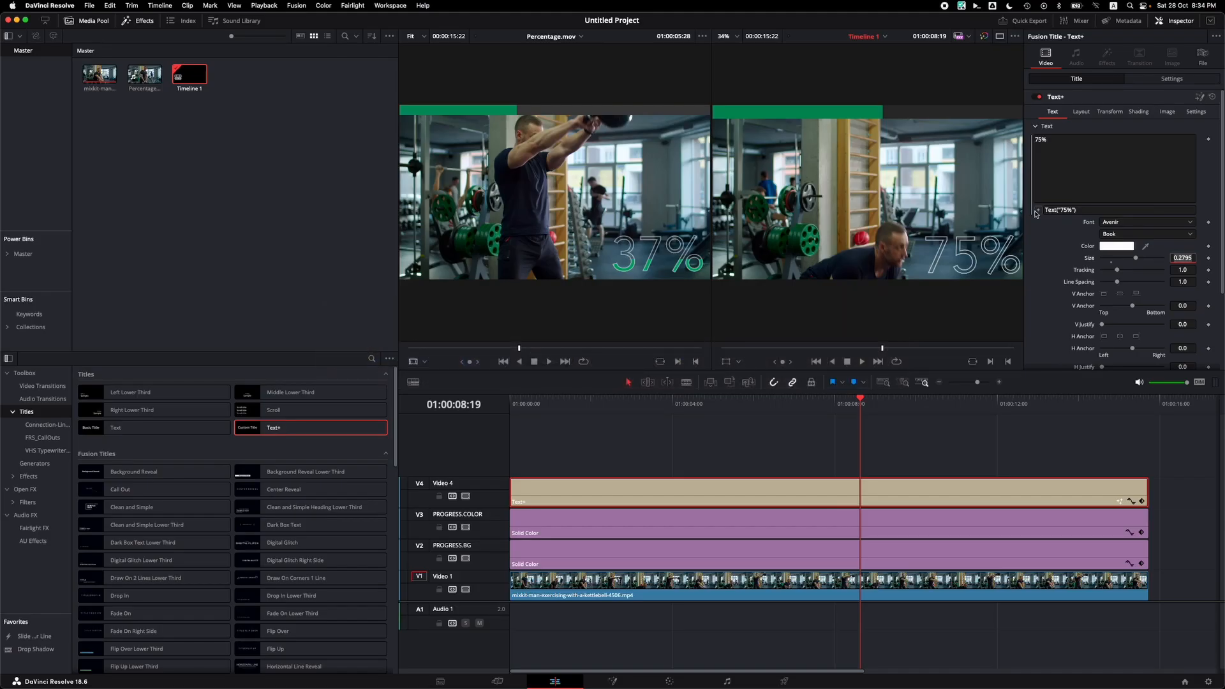
click(1069, 210)
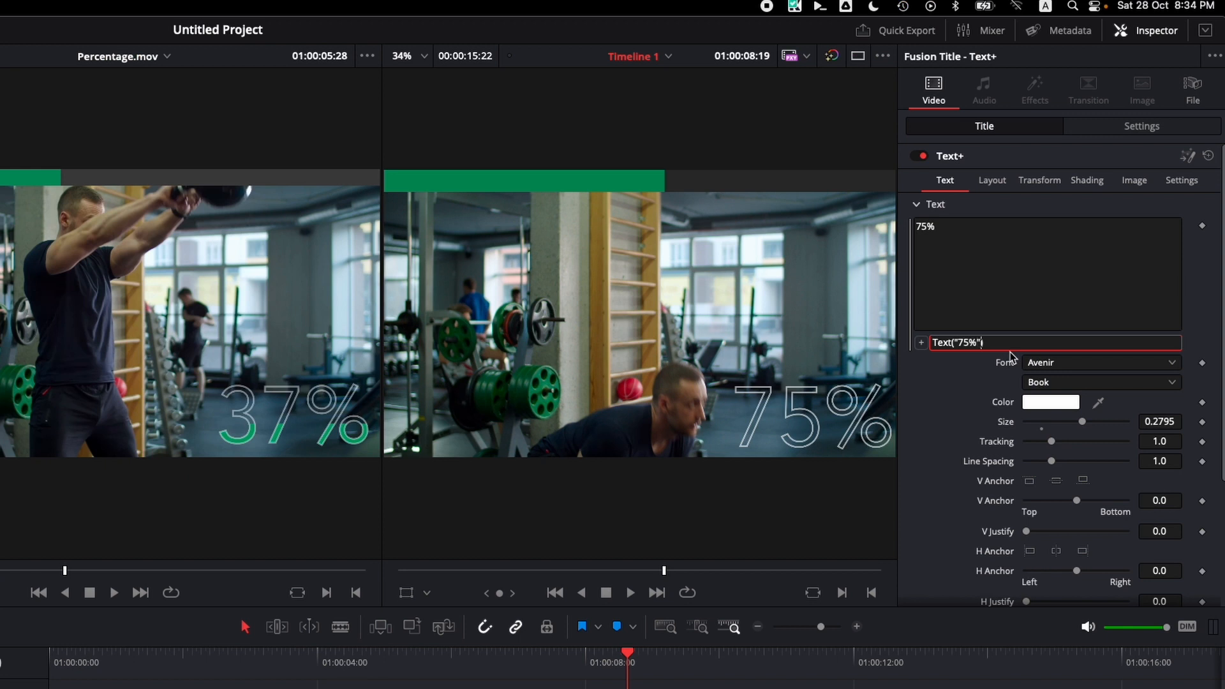
key(shift+Left)
key(shift+Left)
key(shift+Left)
key(shift+Left)
key(super+v)
Shorten the title's expression to Text( time ) and scrub the timeline to its end and back to preview the frame counter.
double_click(1010, 350)
key(alt+shift+Left)
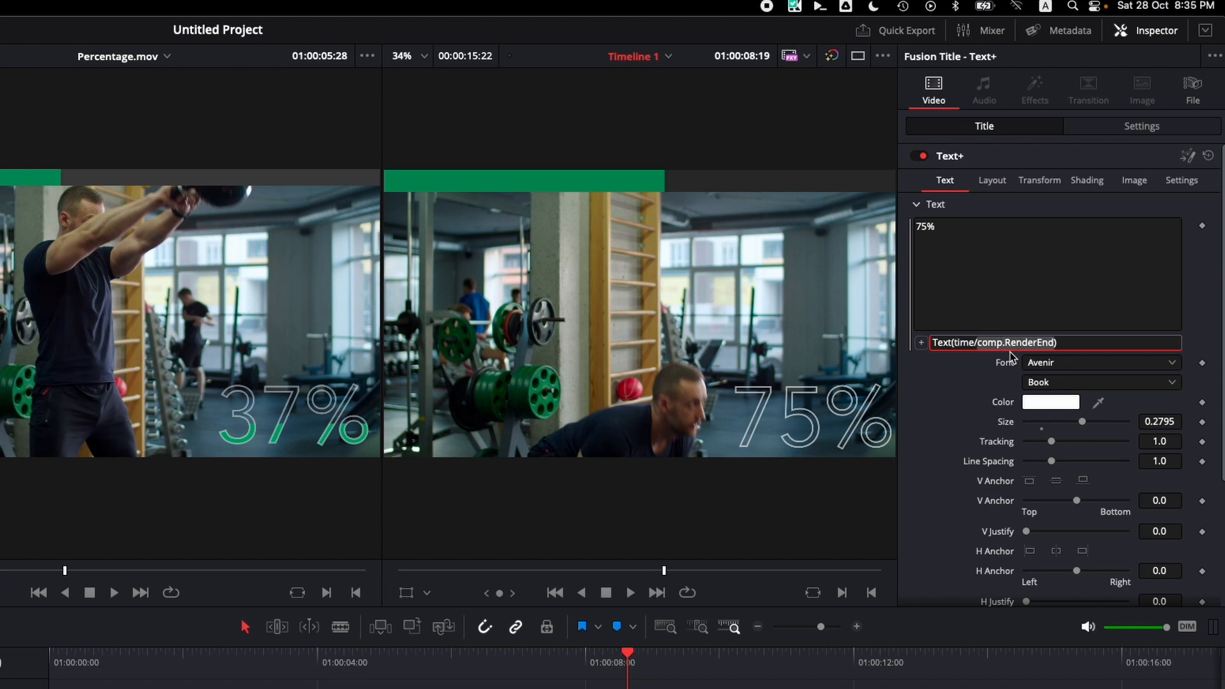
key(BackSpace)
key(BackSpace)
key(alt+Left)
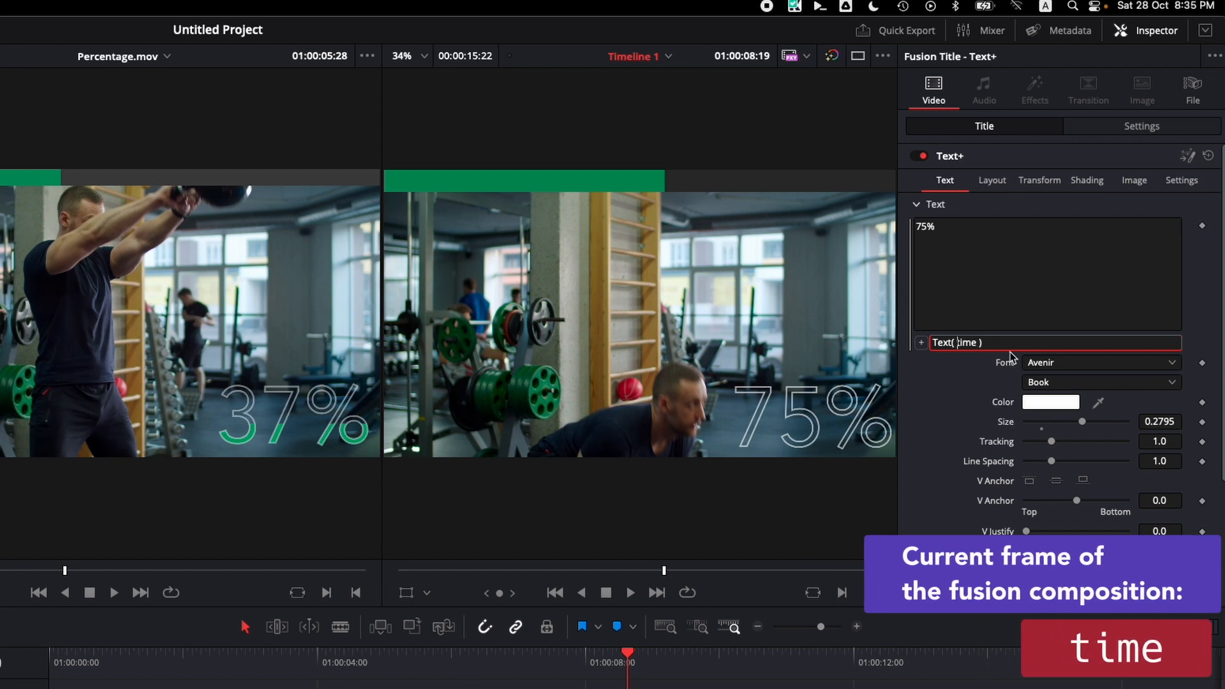
click(662, 669)
drag(659, 671, 1080, 686)
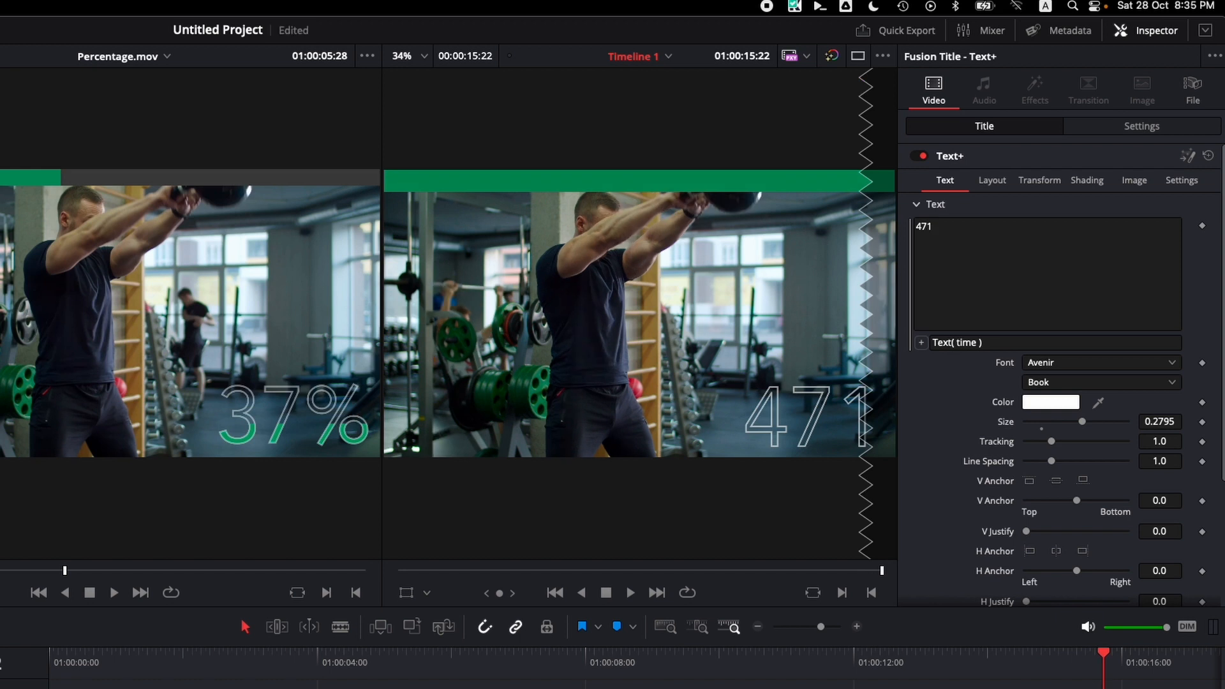
click(806, 681)
click(772, 660)
drag(772, 660, 594, 660)
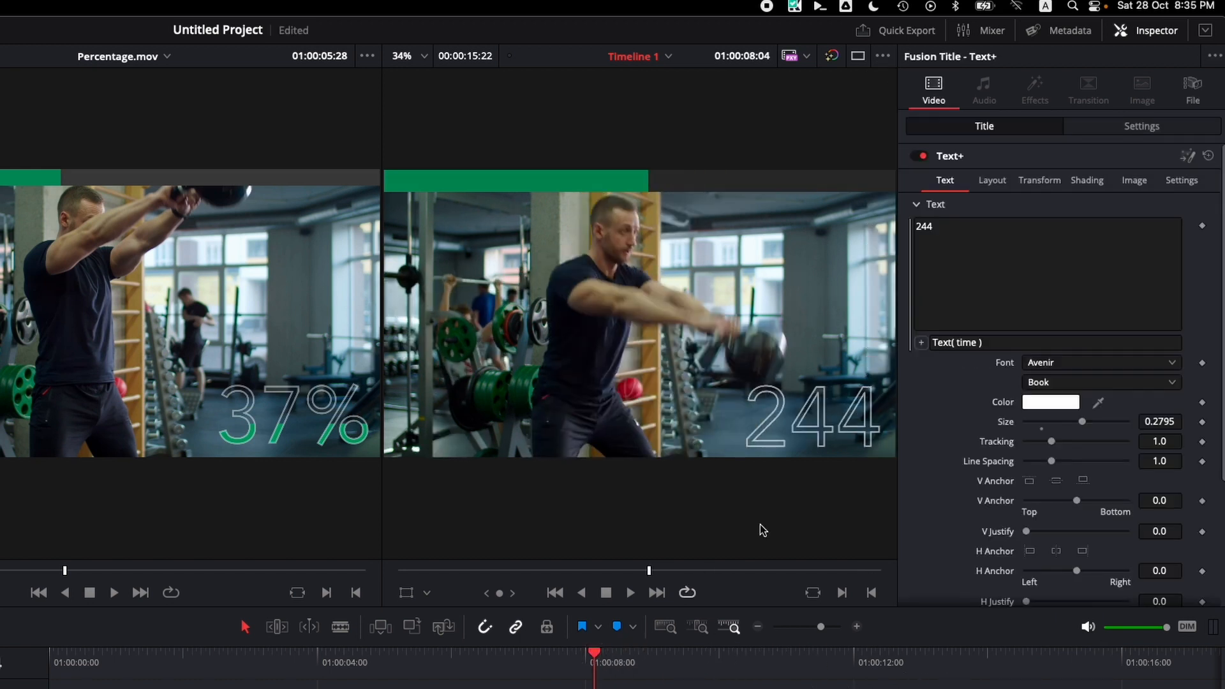
Change the title's expression to Text( comp.RenderEnd ) and check it at another point on the timeline.
double_click(966, 343)
text(comp.RenderEnd)
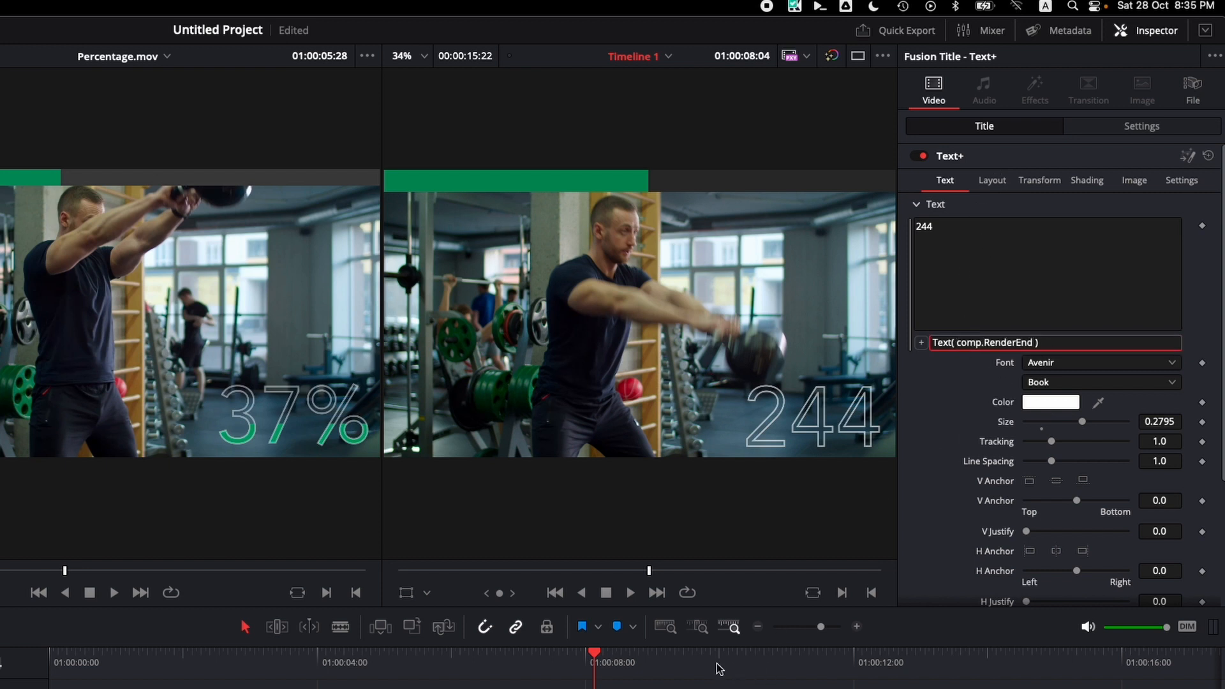
mouse_move(717, 664)
mouse_down()
mouse_move(1049, 665)
mouse_move(715, 665)
mouse_up()
Extend the title's expression to Text( time / comp.RenderEnd ) and scrub the timeline back to preview the fraction.
click(958, 342)
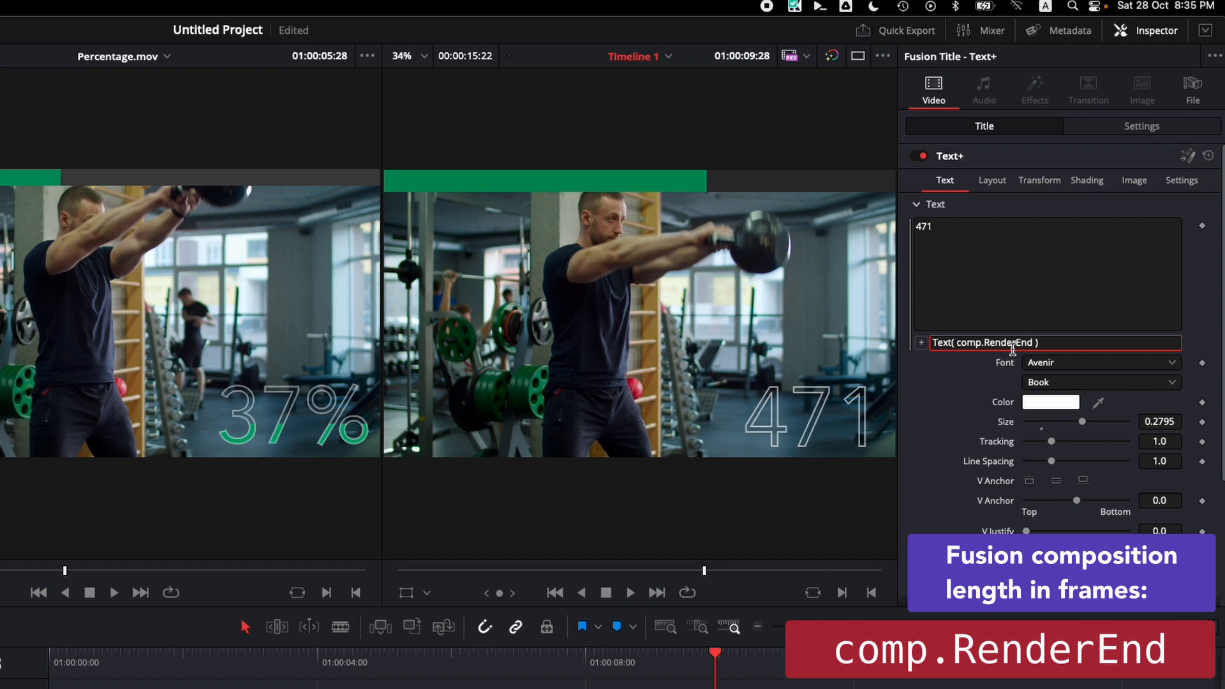
text(time /)
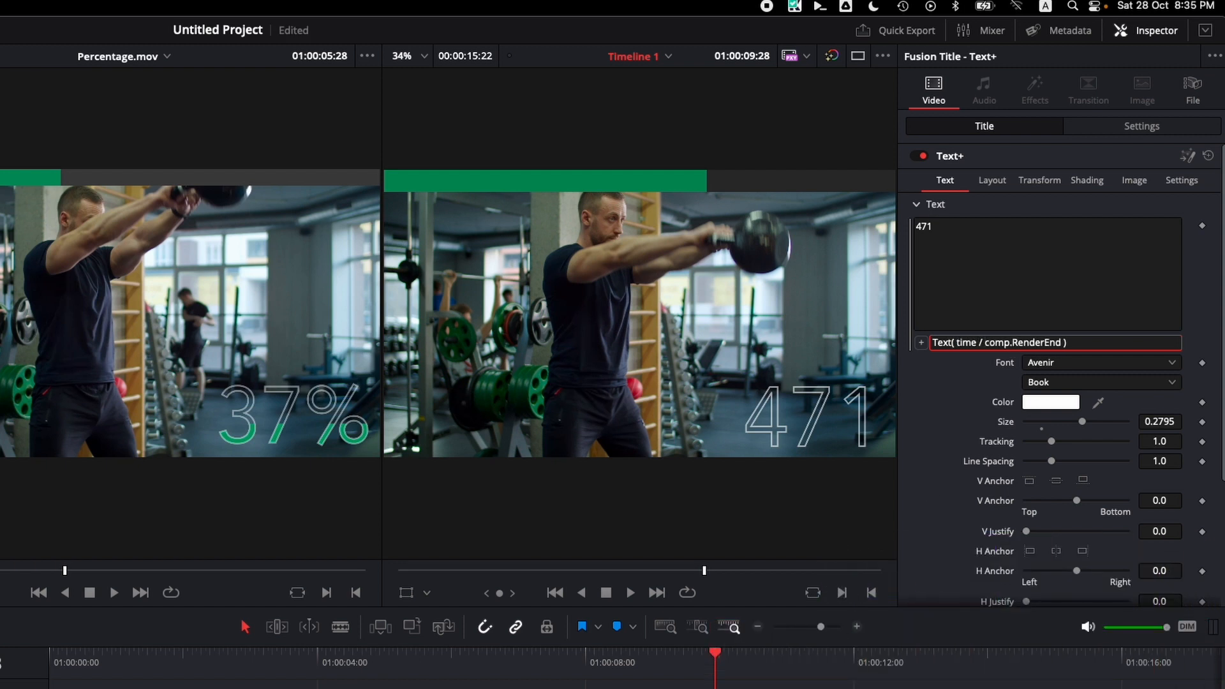
key(Return)
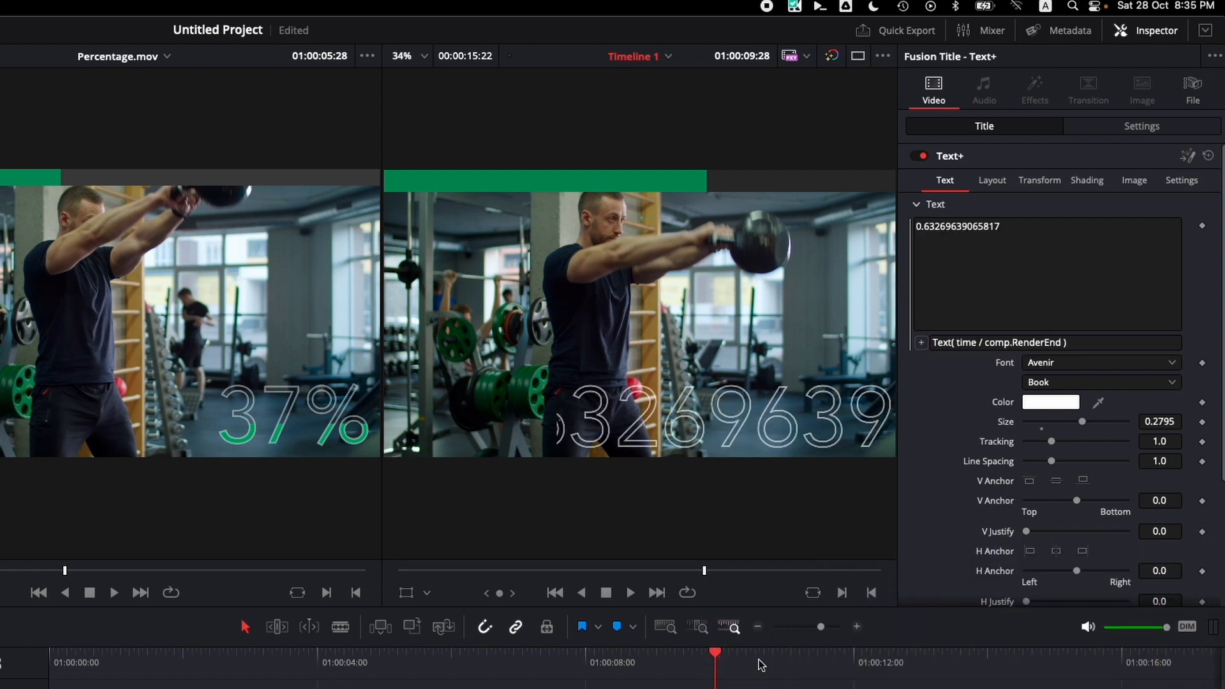
drag(761, 664, 490, 665)
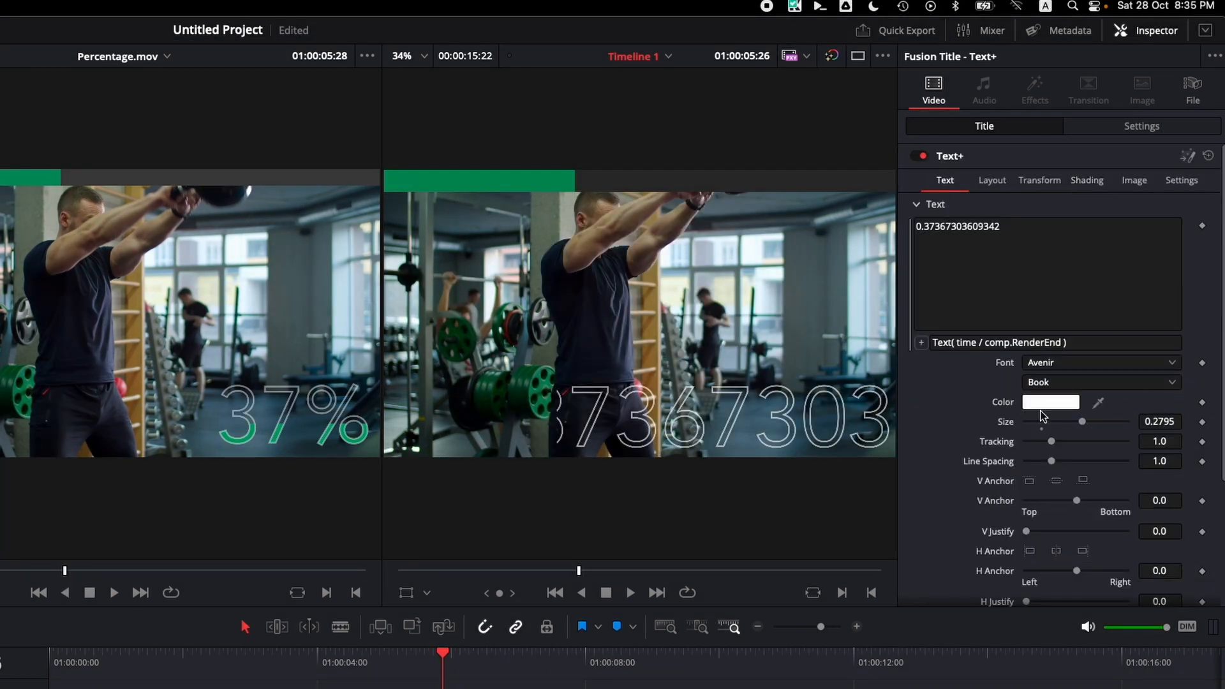
Reduce the title's size to 0.1969 and scrub forward to 01:00:13:02 to preview the decimal counter.
drag(1080, 426, 1066, 425)
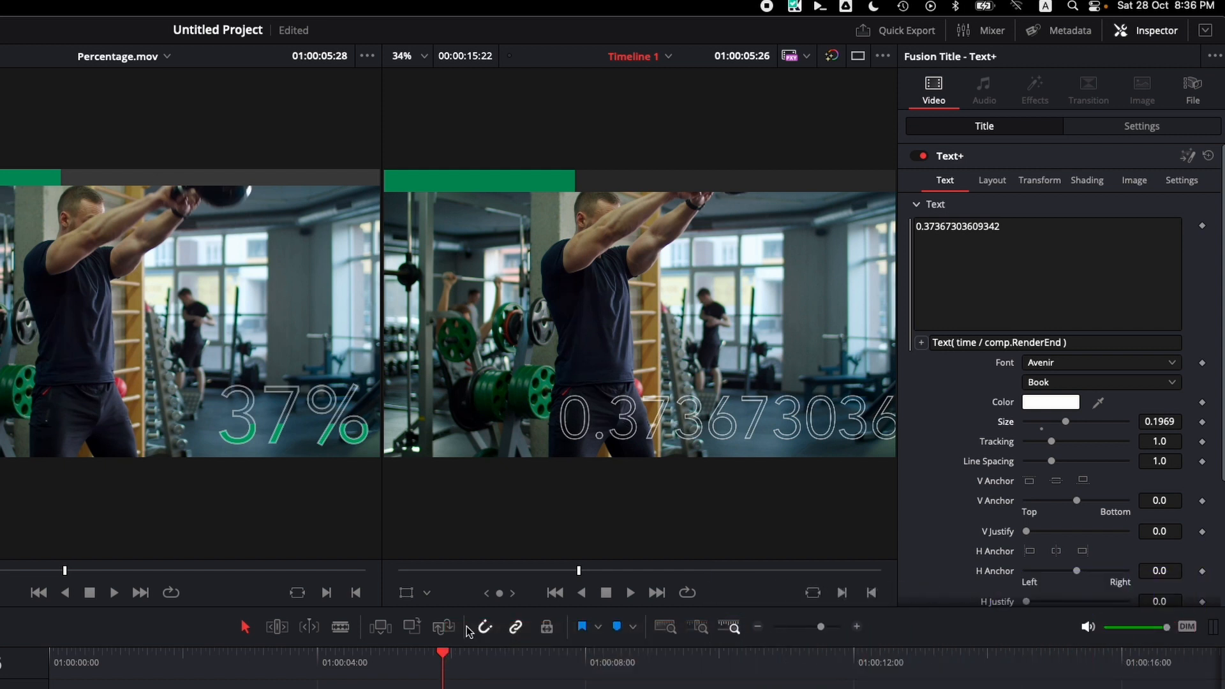
drag(449, 657, 857, 671)
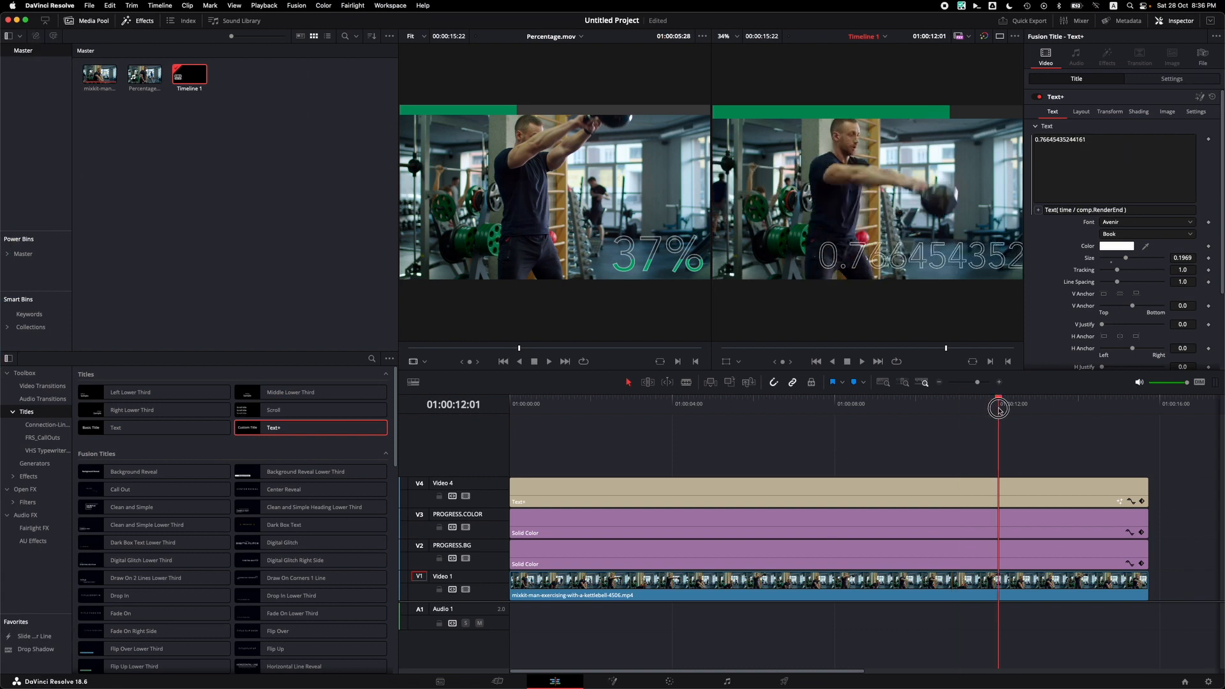
drag(999, 408, 1041, 407)
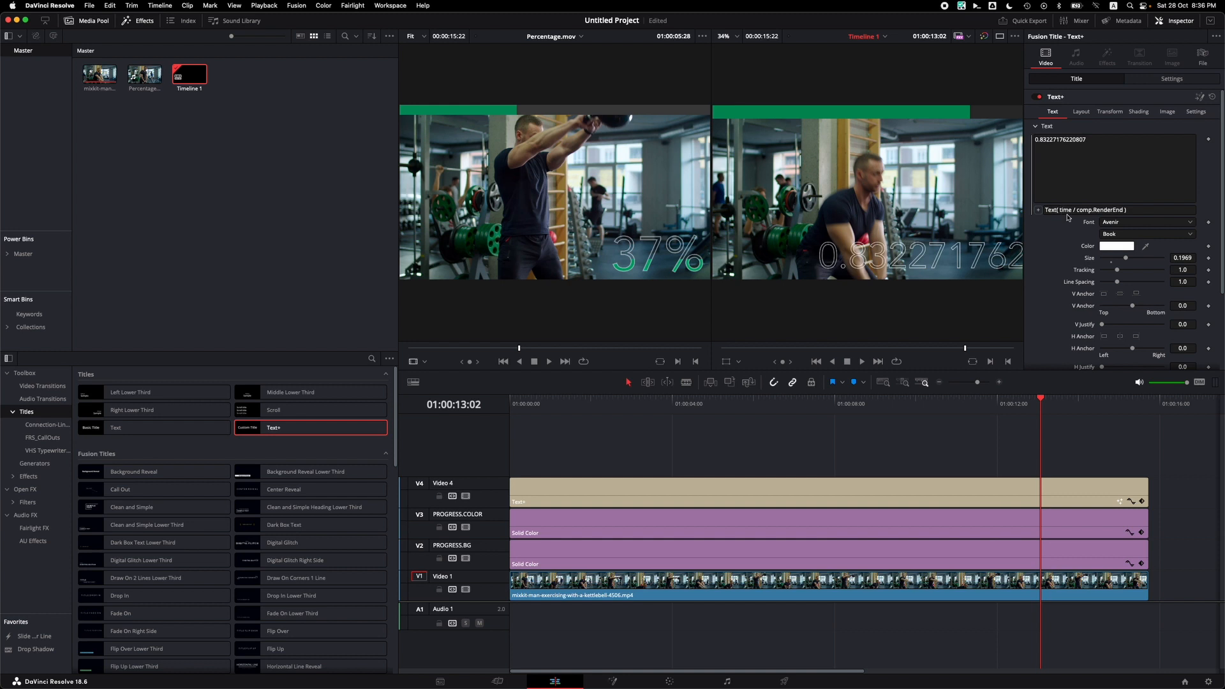
Multiply the title's expression by 100 as Text( time / comp.RenderEnd * 100 ) and scrub from the timeline's start to preview it.
click(1119, 210)
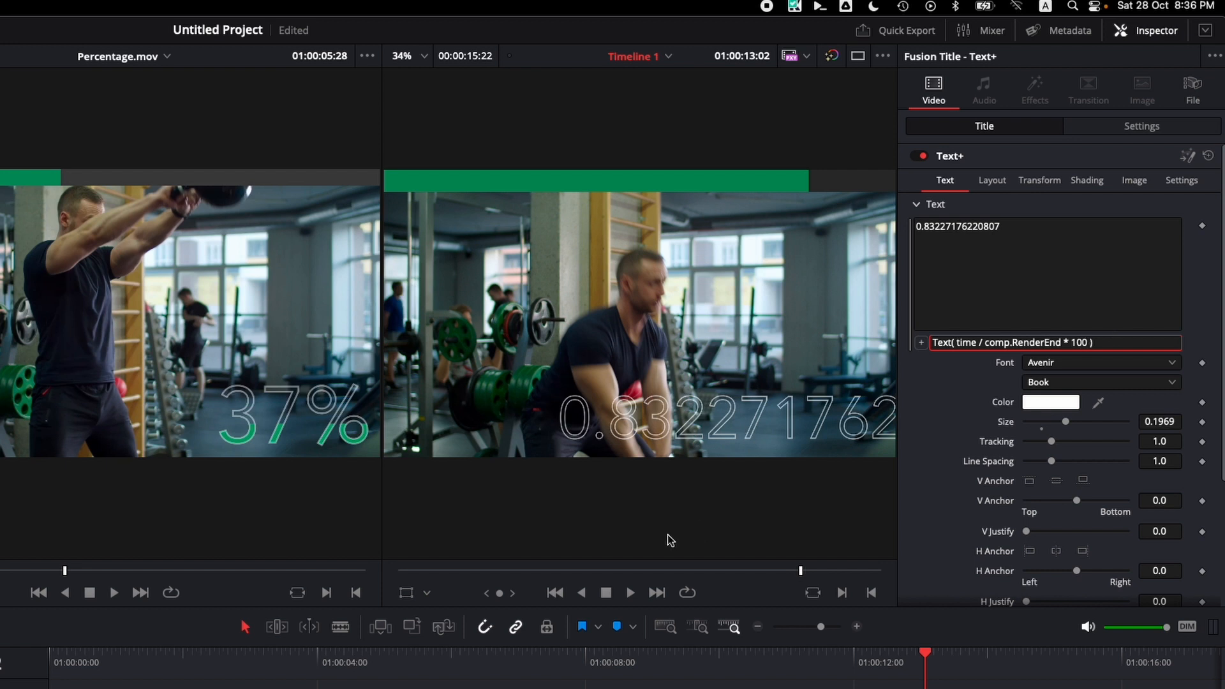
drag(585, 665, 58, 657)
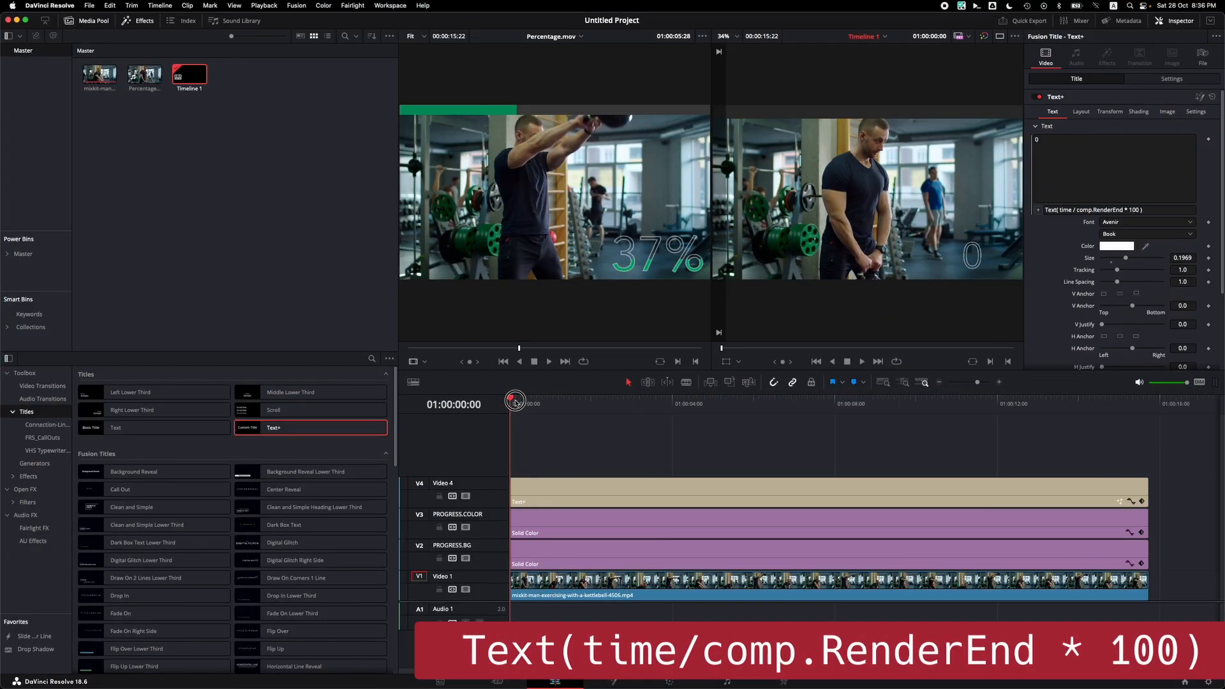
drag(514, 400, 865, 411)
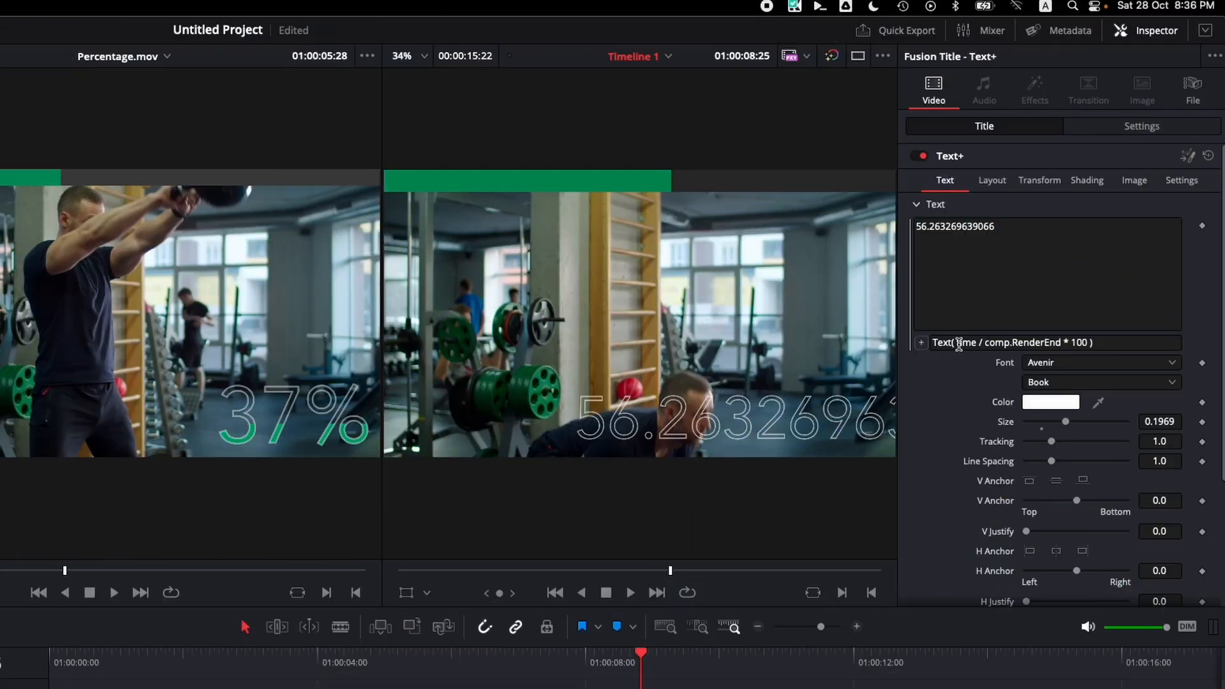
Round the counter down by changing the title's expression to Text( math.floor( time / comp.RenderEnd * 100 ) ).
click(1059, 210)
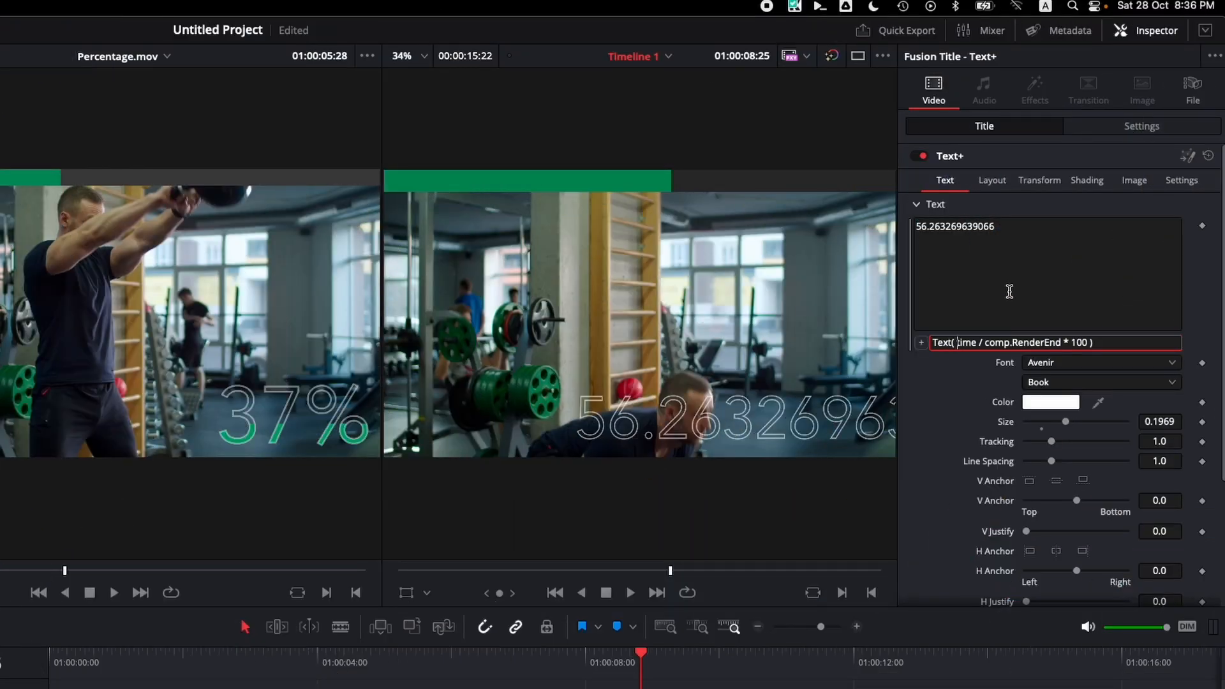
text(math.flo)
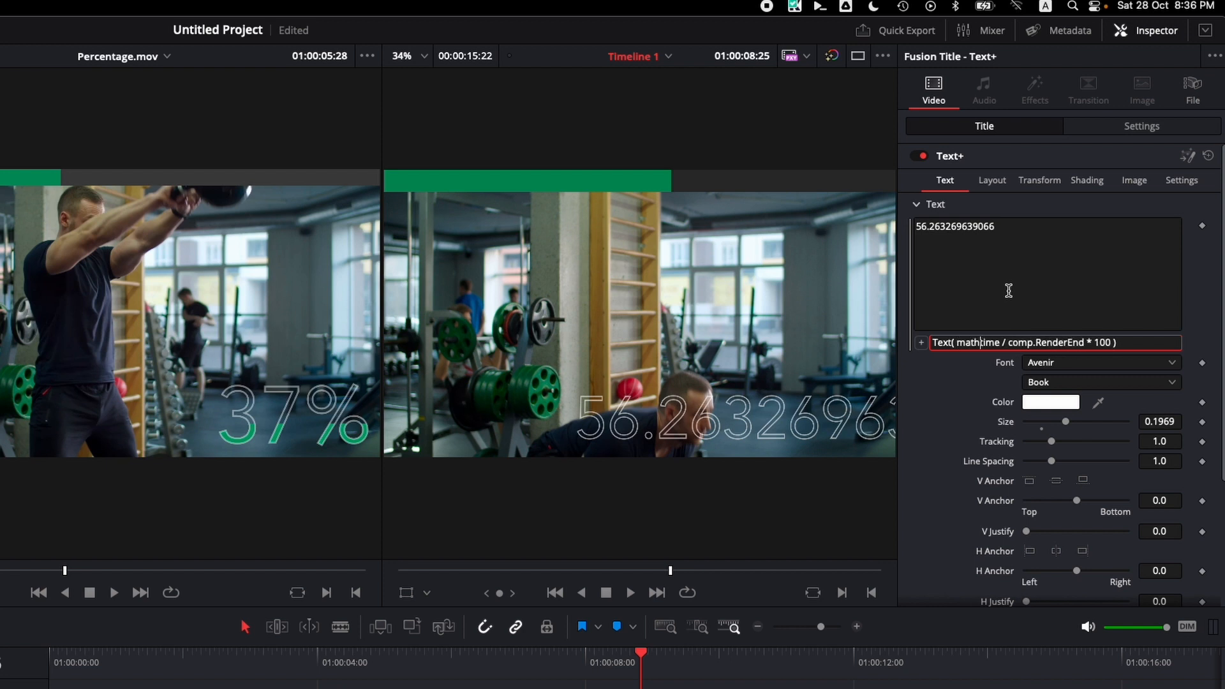
text(or()
key(Right)
key(Right)
key(Right)
key(Right)
key(Right)
key(Right)
key(Right)
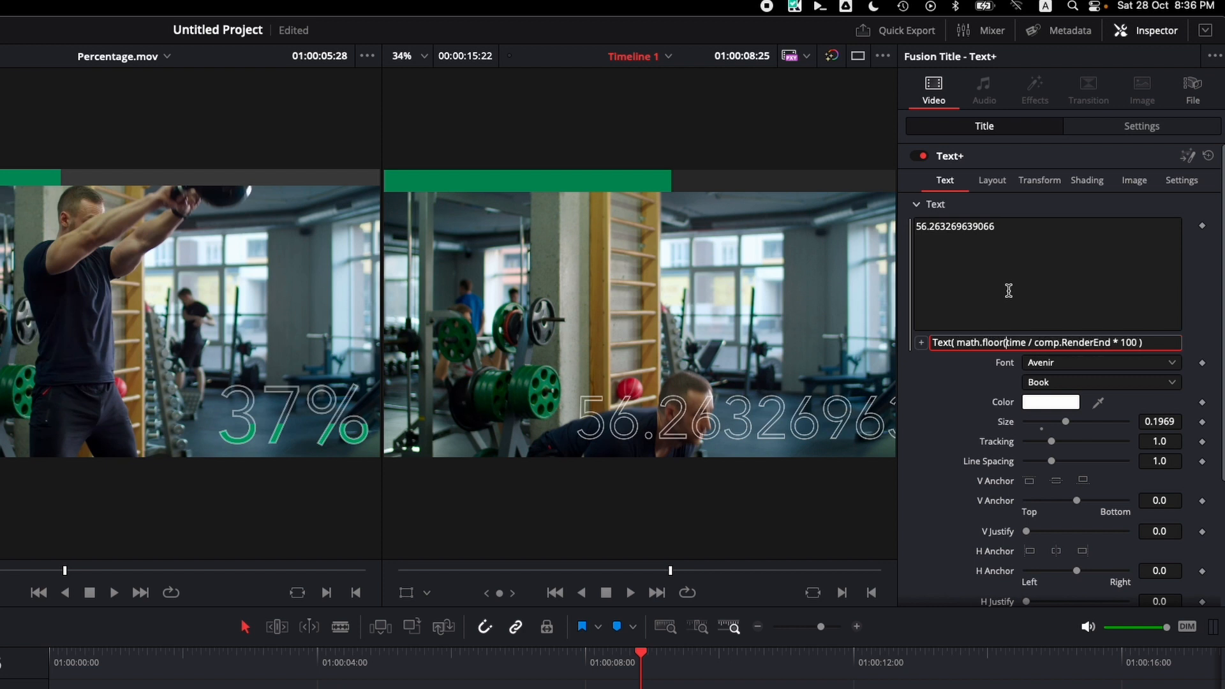
key(End)
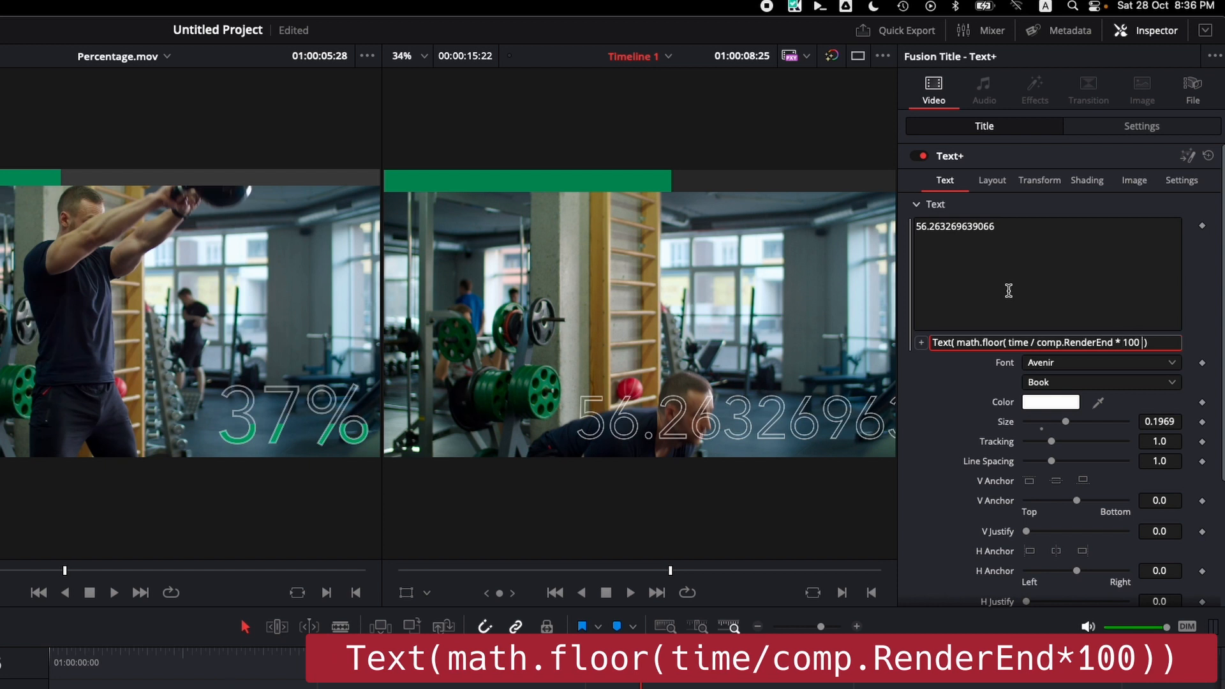
key(Tab)
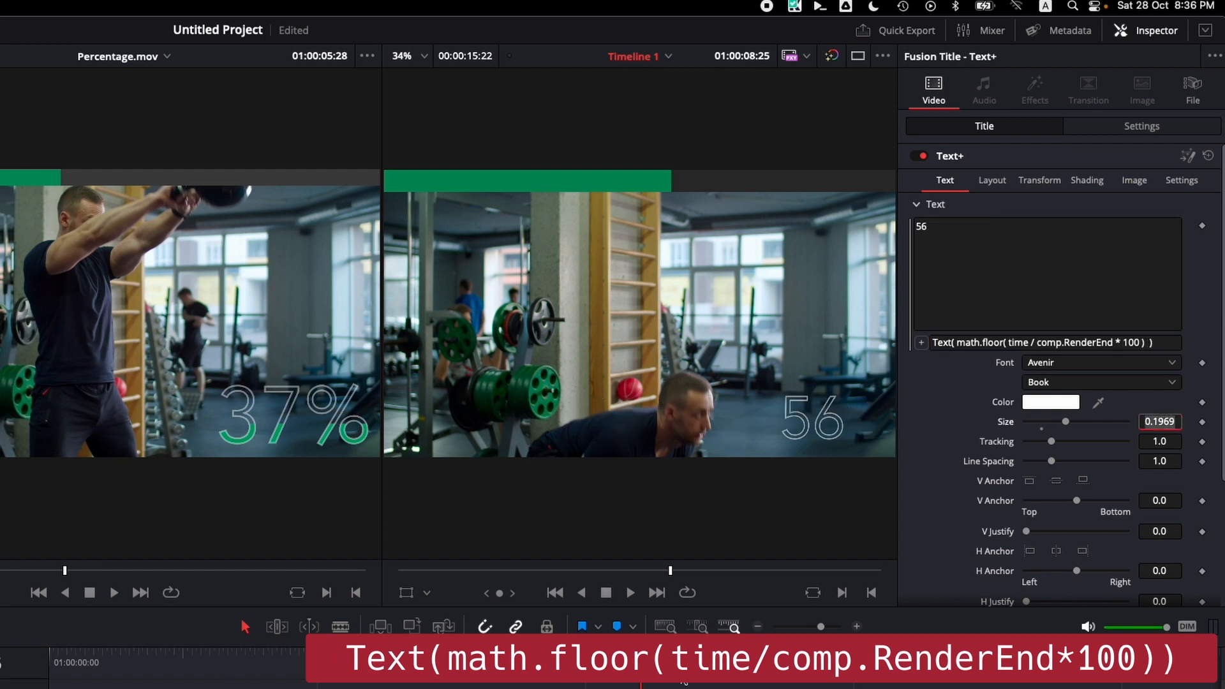
Scrub to 01:00:10:11 to preview the whole-number counter and enlarge the title to size 0.3346.
drag(680, 680, 743, 669)
drag(1069, 423, 1093, 421)
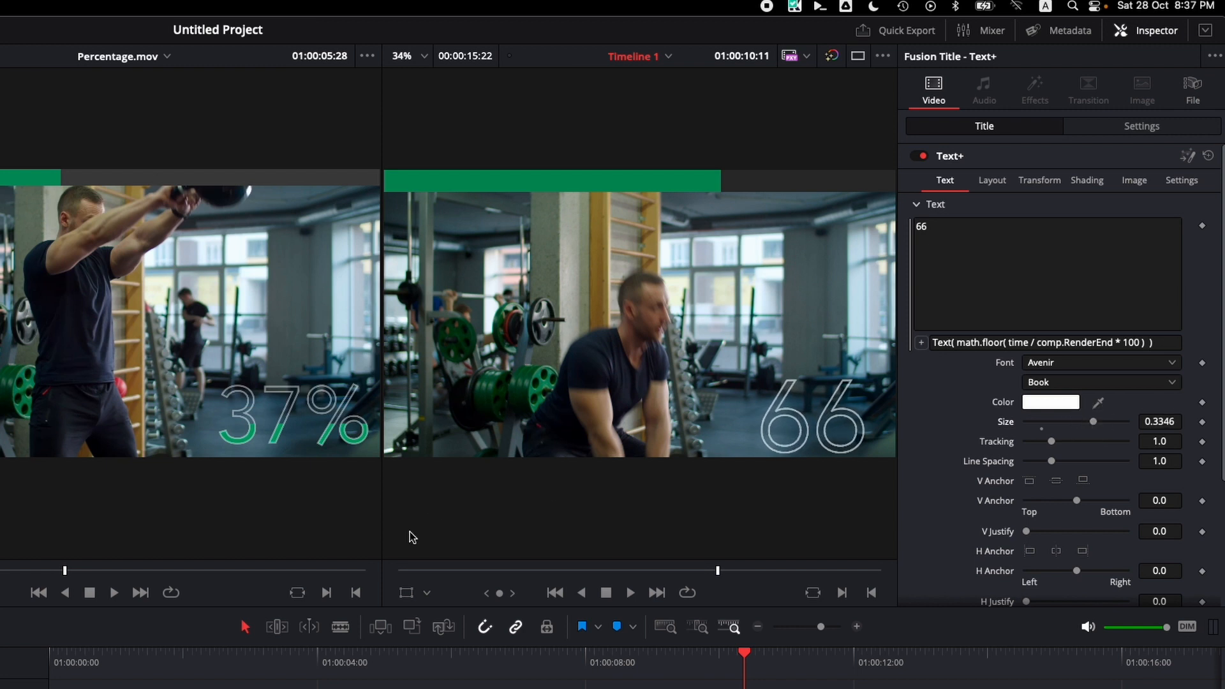
Shift the outlined counter title slightly left and up over the clip using the on-screen transform controls.
click(405, 592)
drag(841, 423, 814, 421)
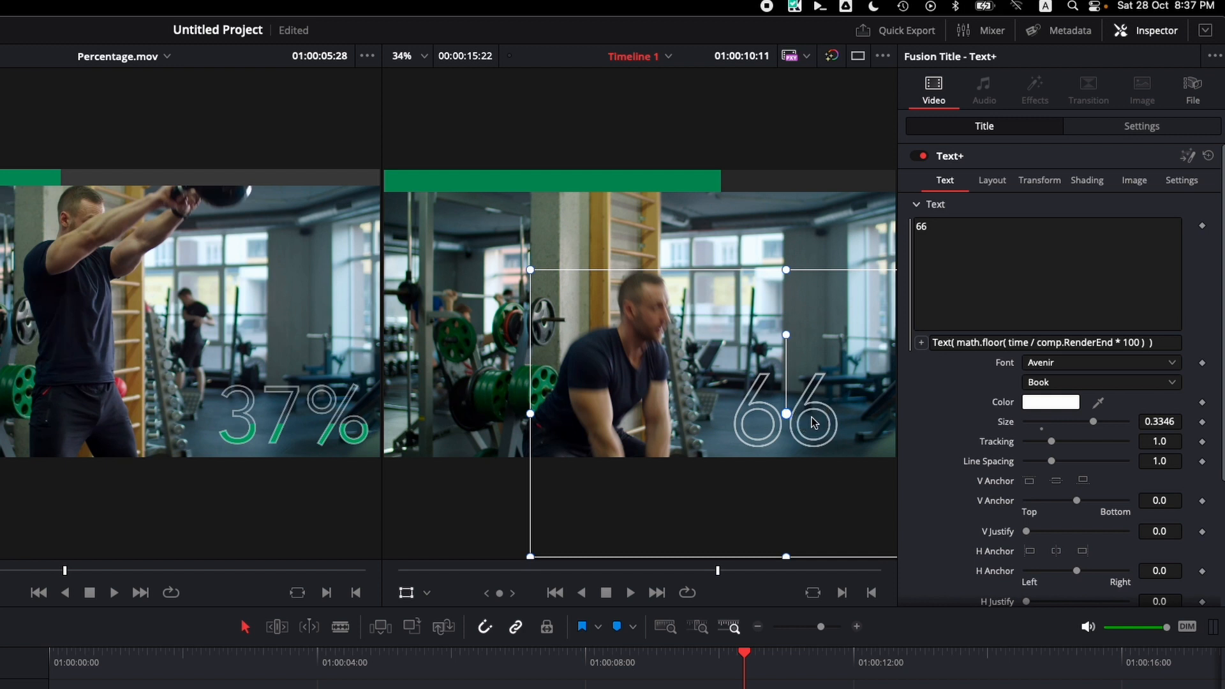
click(407, 596)
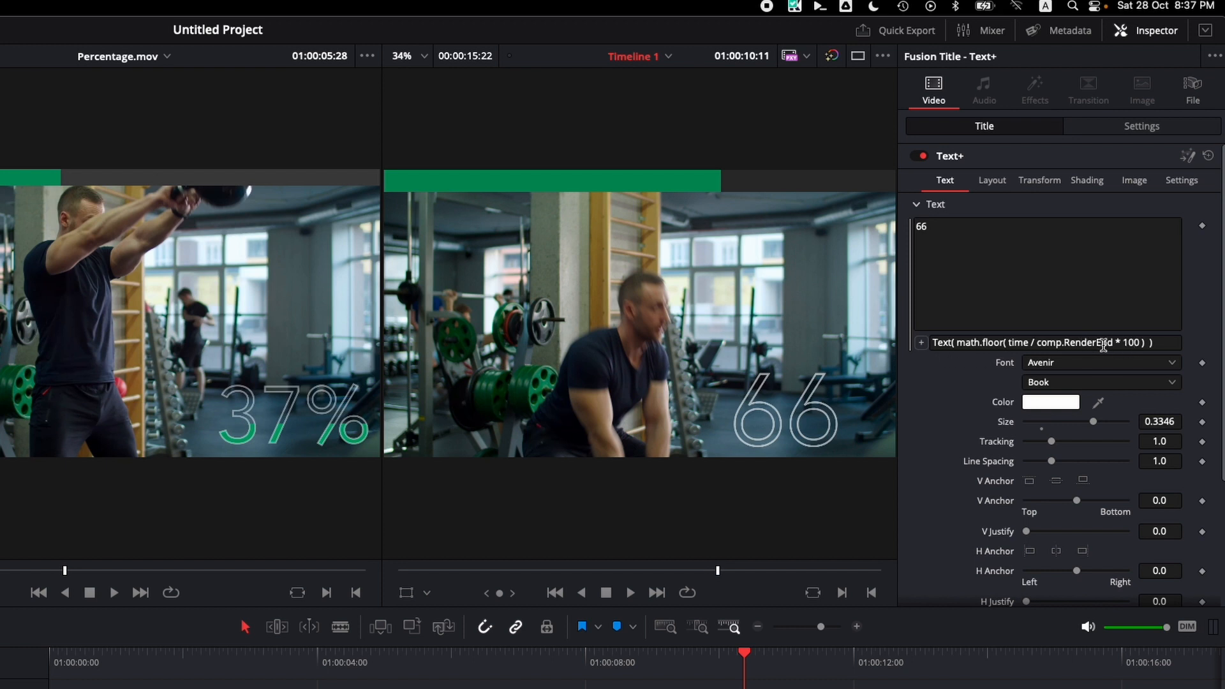
Append a percent sign to the counter by changing the title's expression to Text( math.floor( time / comp.RenderEnd * 100 ) .. "%" ).
click(1143, 343)
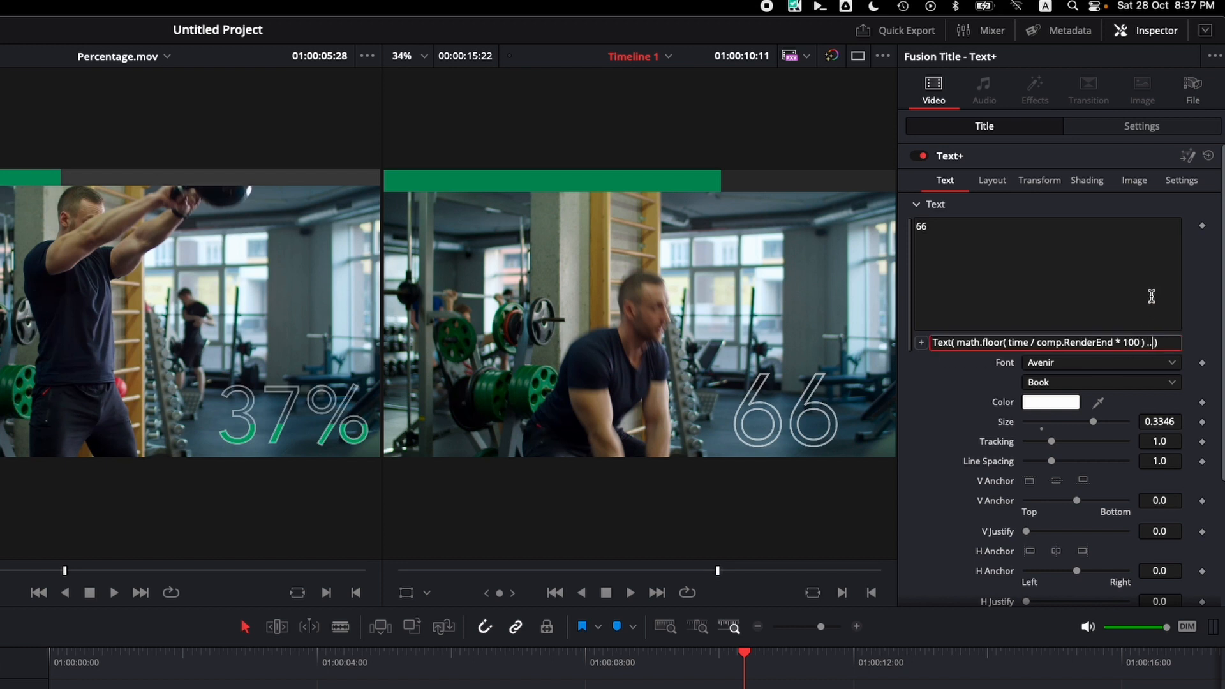
text(%)
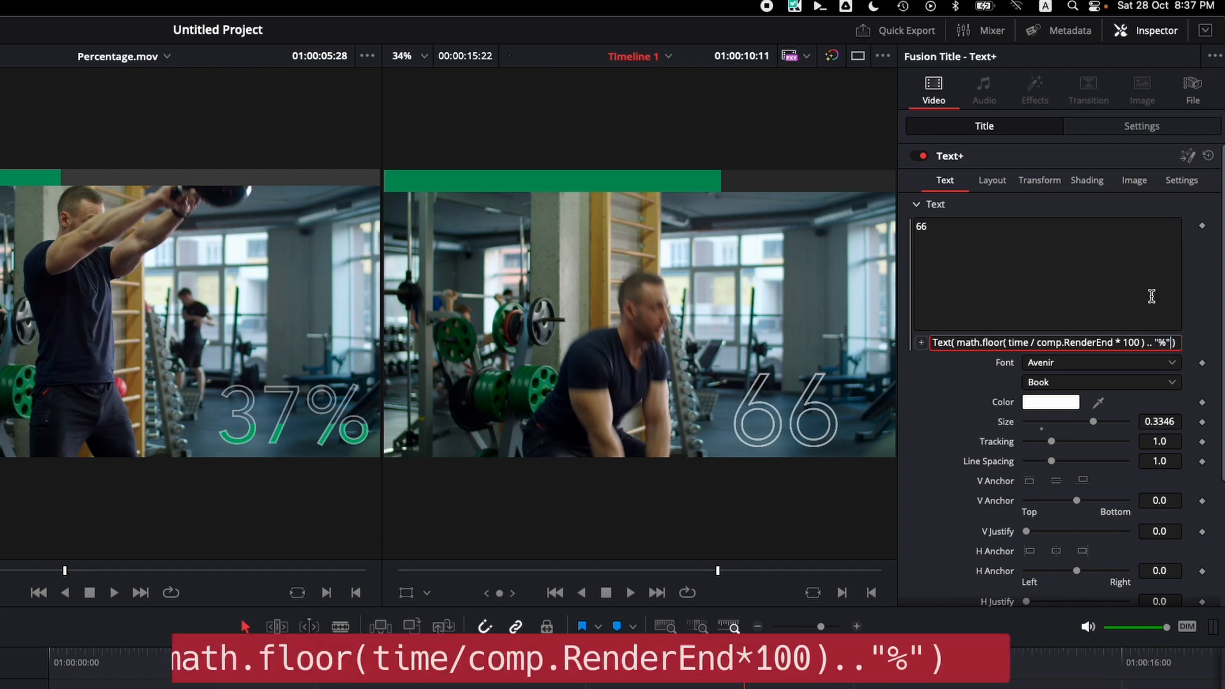
key(Tab)
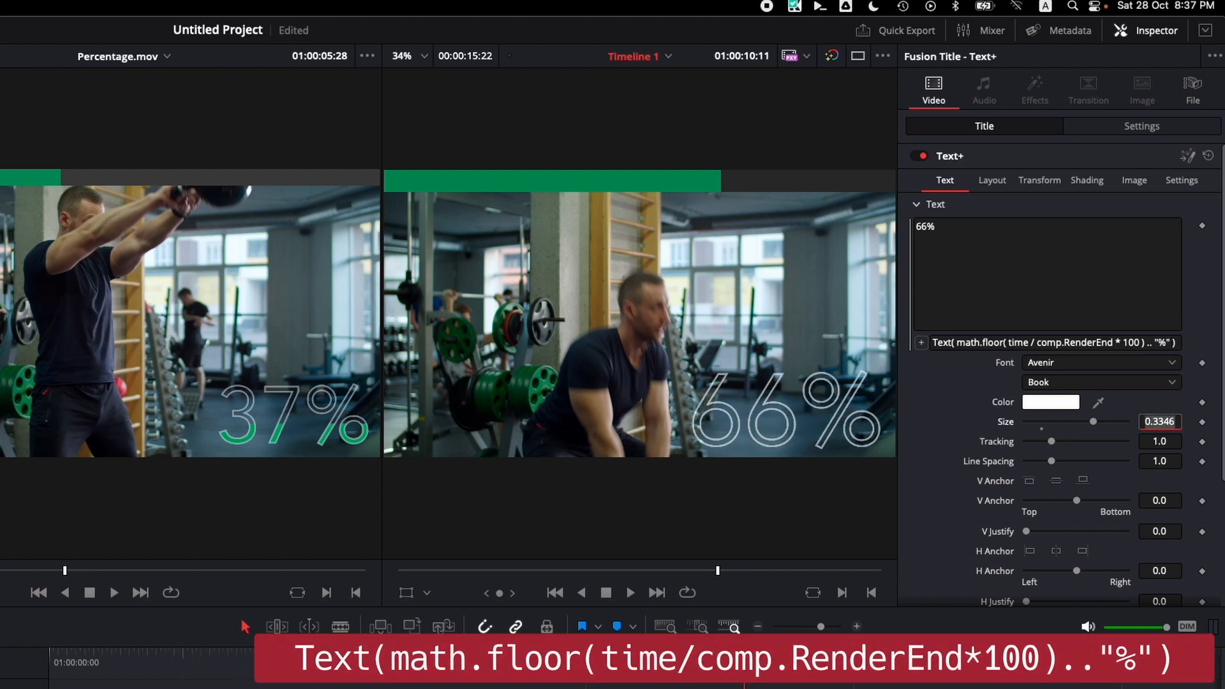
Scrub the timeline forward and back to 01:00:05:24 to preview the percentage, and the Percentage.mov reference clip to 01:00:15:01.
drag(744, 652, 1049, 657)
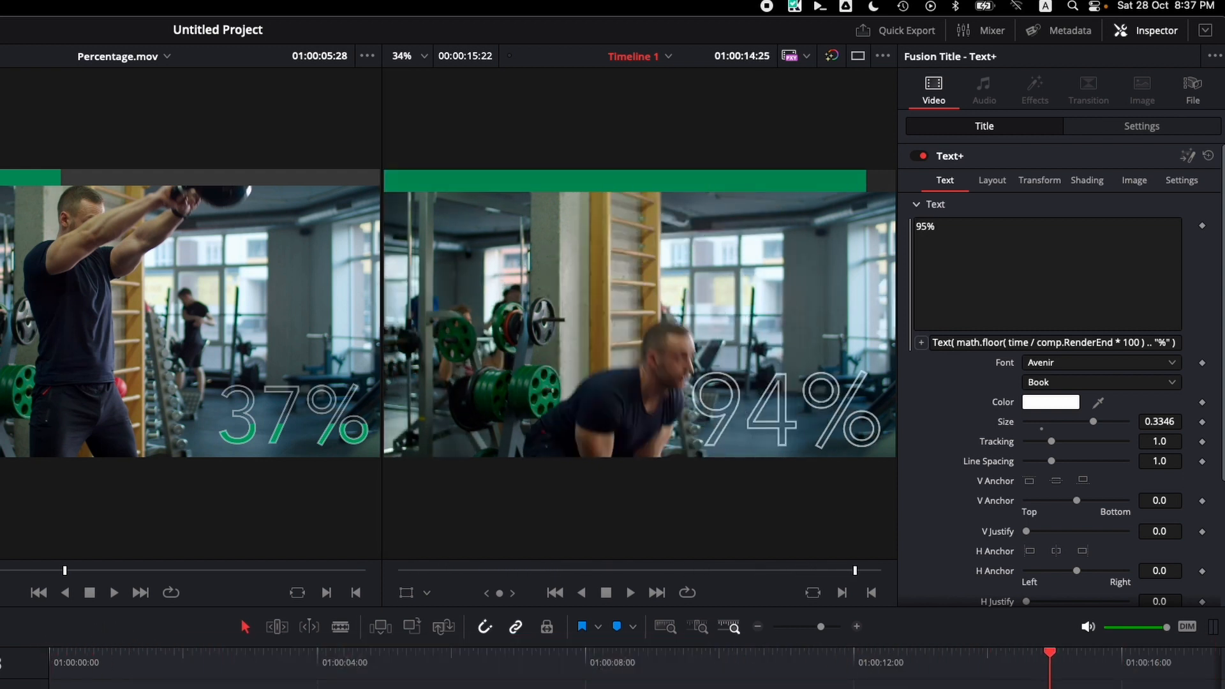
drag(1049, 657, 1029, 657)
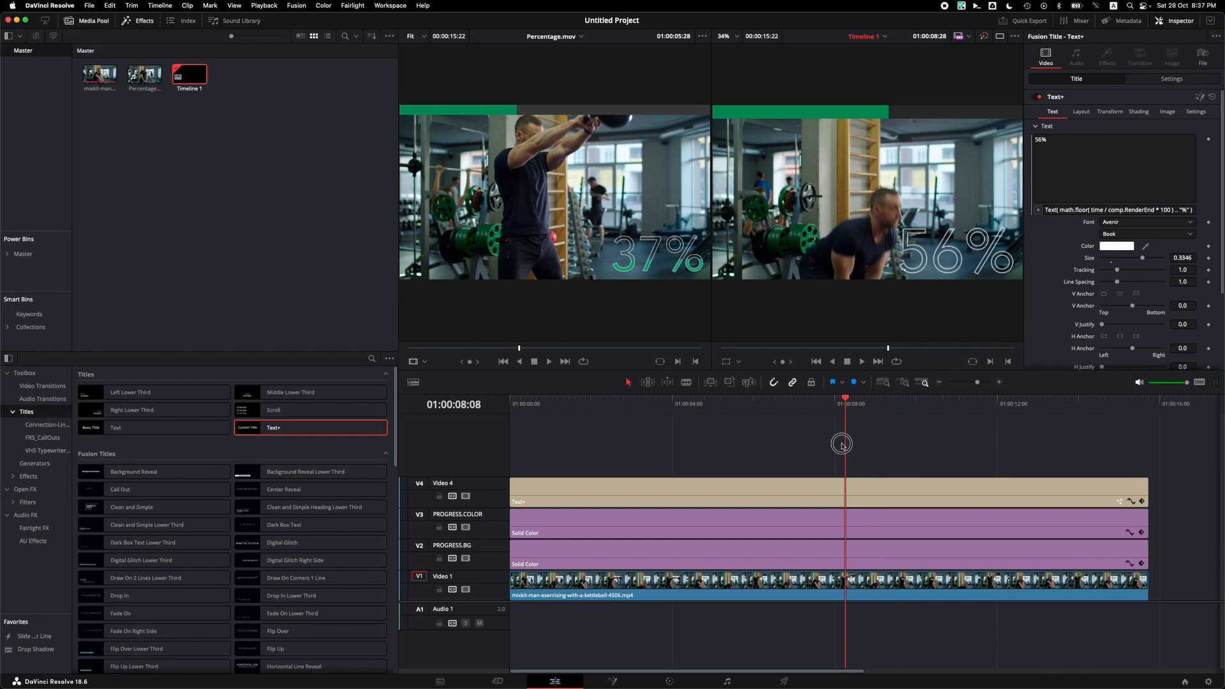
drag(843, 444, 745, 449)
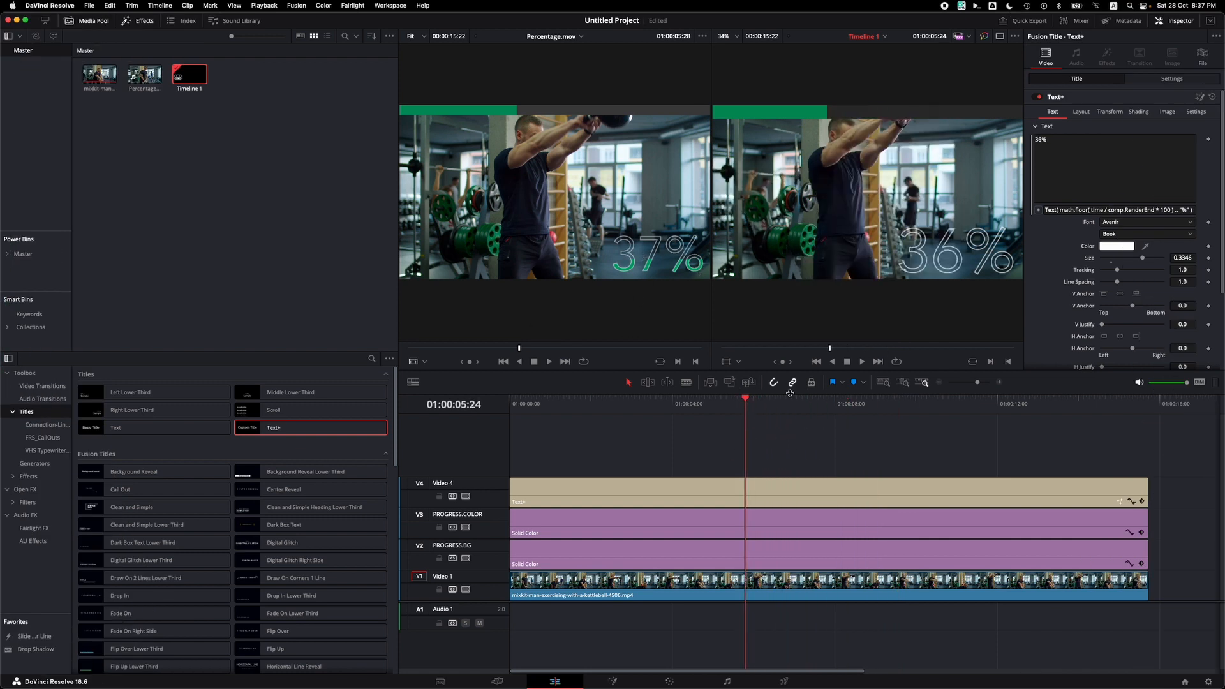
drag(467, 346, 690, 355)
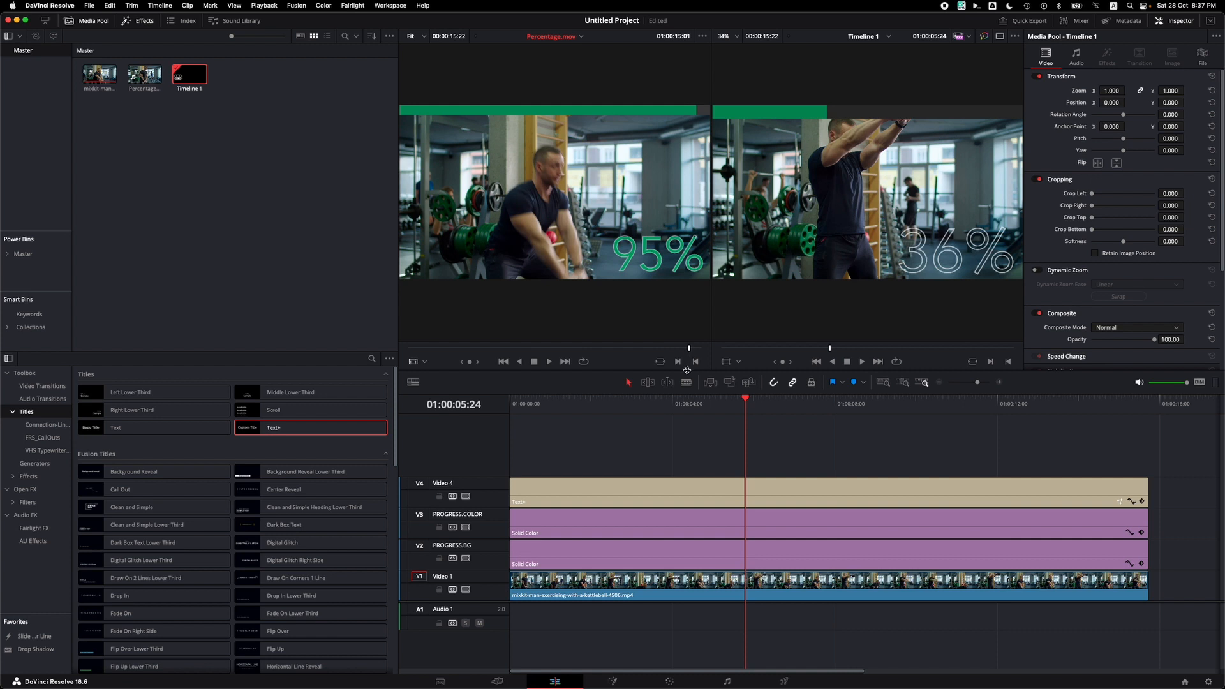
Duplicate the counter title from Video 4 onto a new Video 5 track and disable the Video 4 track.
click(715, 496)
drag(719, 495, 740, 469)
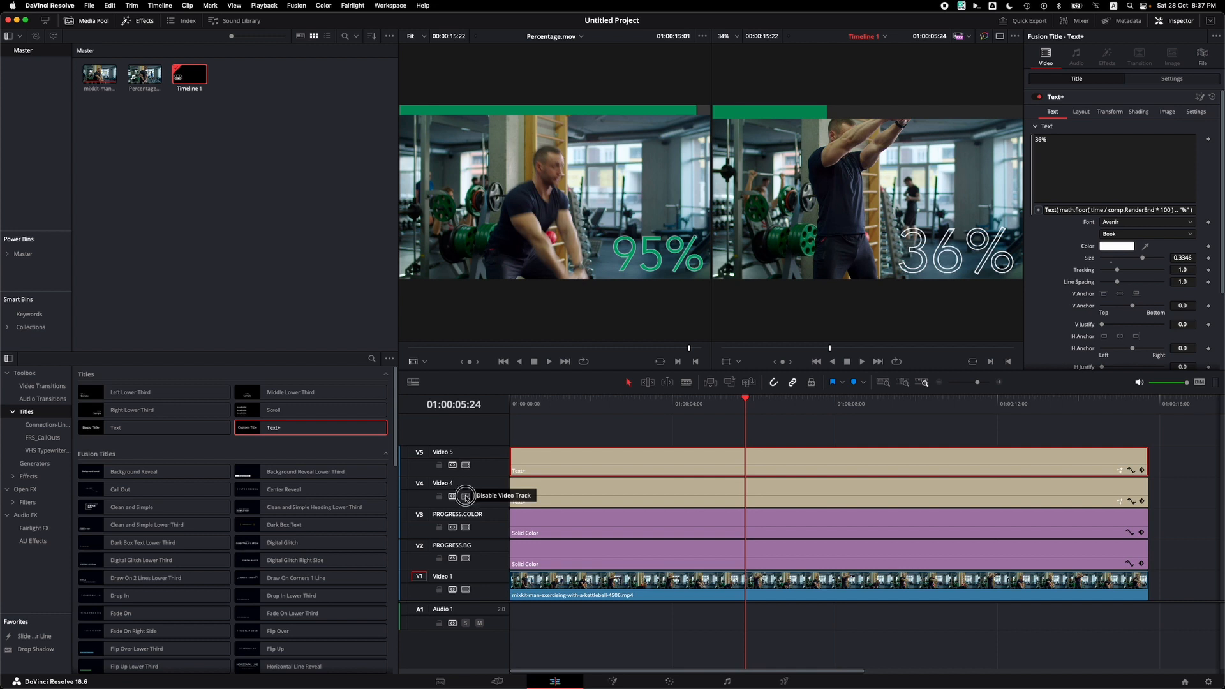
click(465, 496)
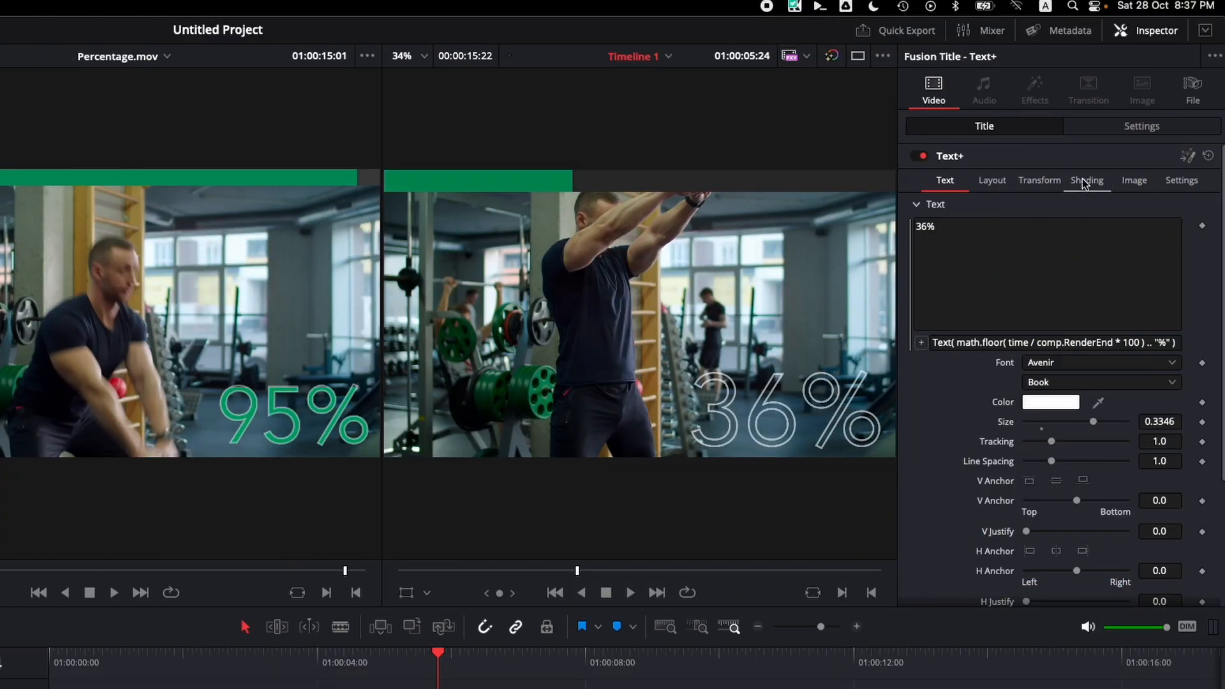
Change the duplicate title's shading appearance to Text Fill and raise its opacity to 1.0.
click(1138, 113)
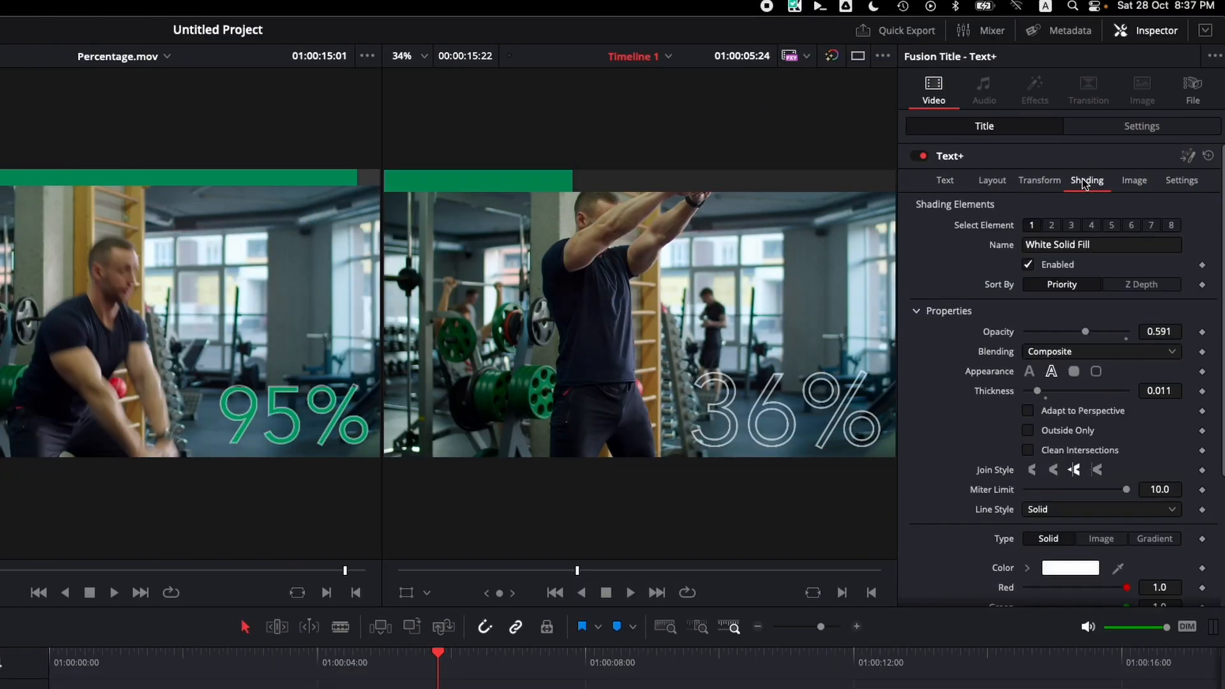
click(1031, 371)
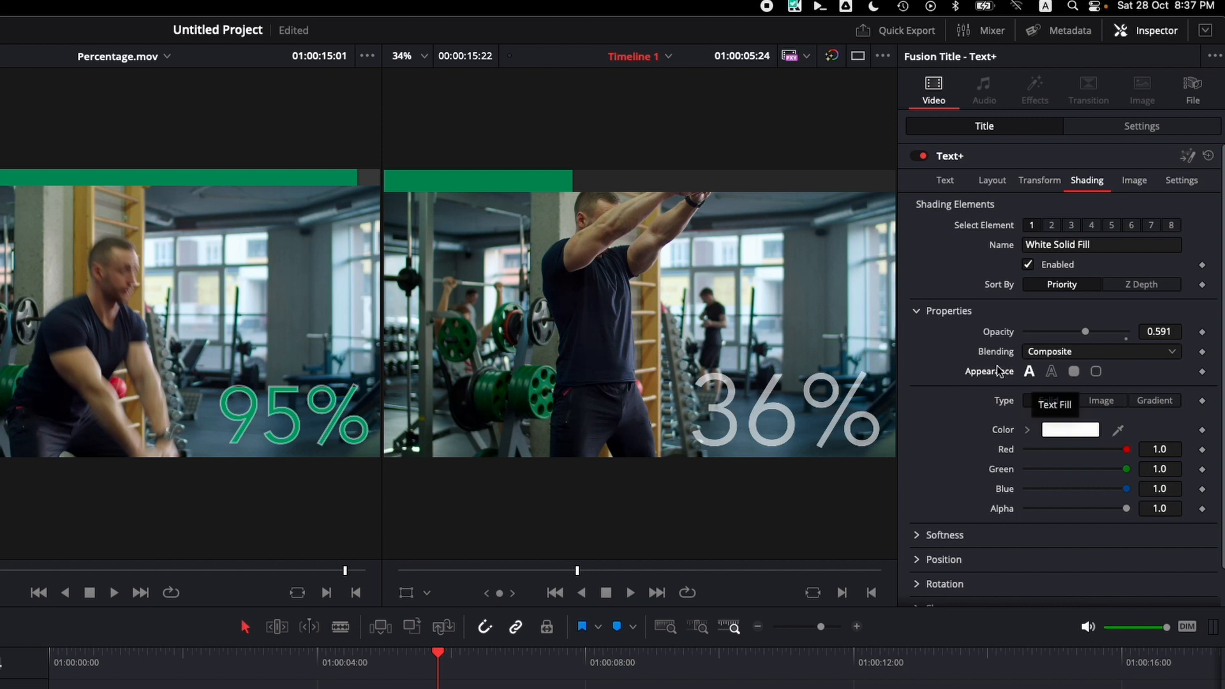
drag(1085, 332, 1128, 332)
Sample the progress bar's green as the duplicate title's fill color and scrub to 01:00:05:14 to preview it.
click(1081, 432)
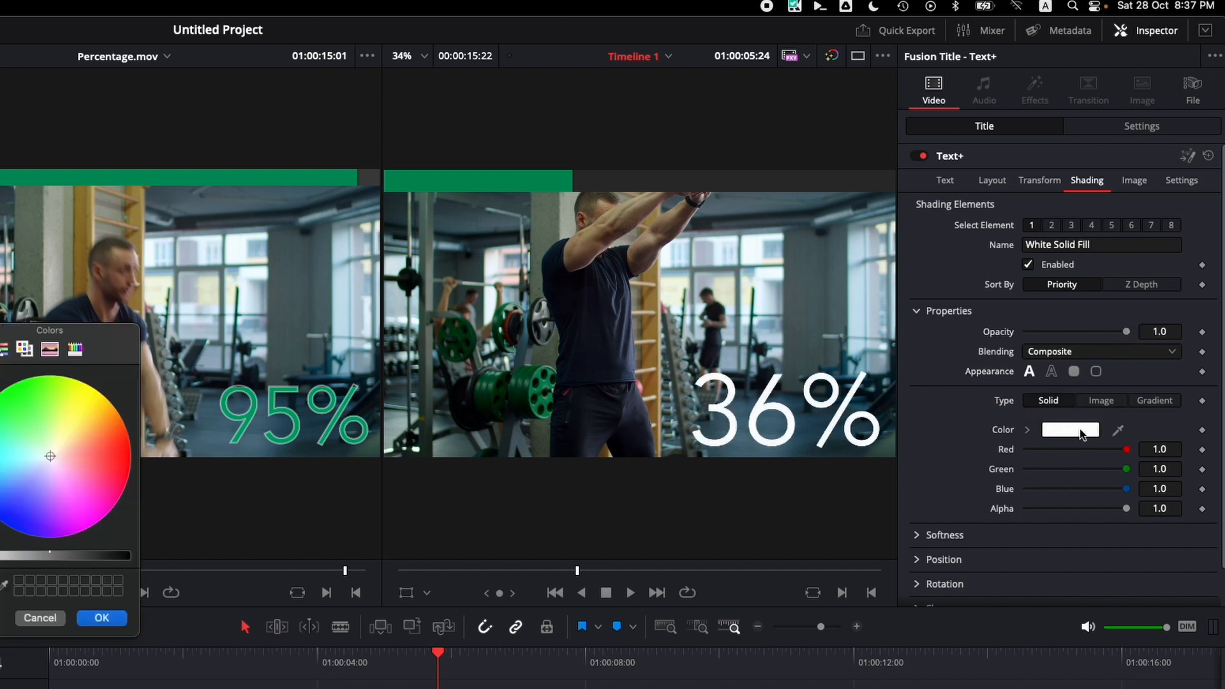
click(4, 583)
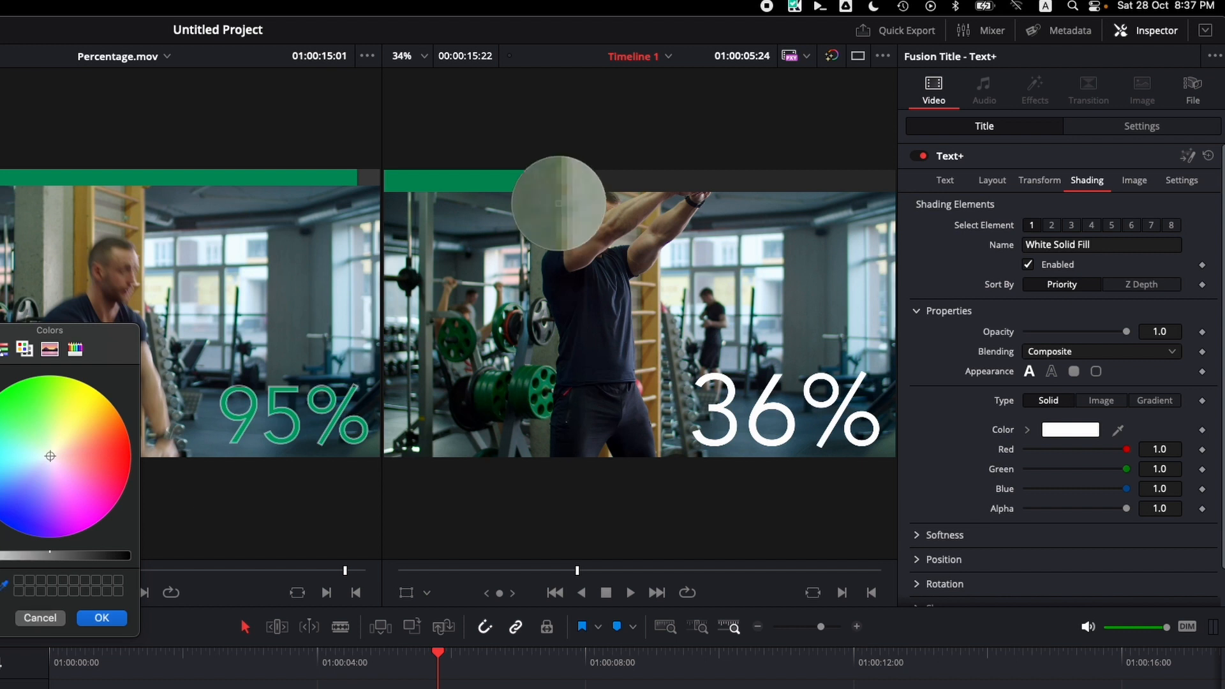
click(514, 189)
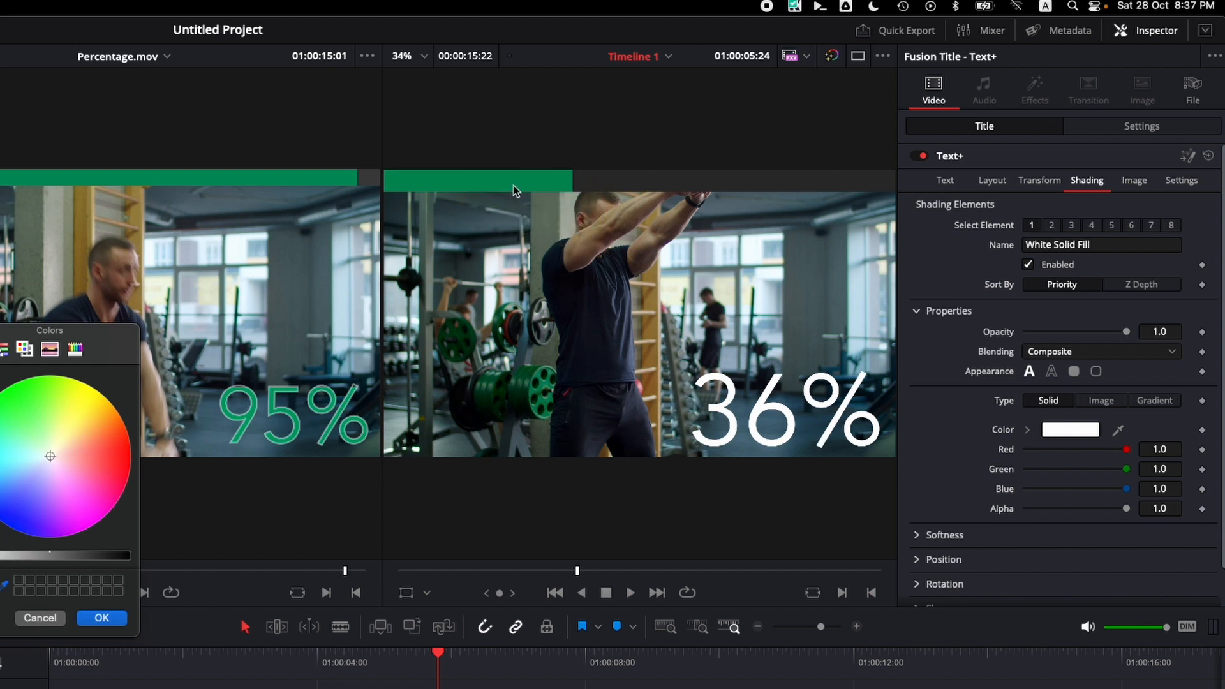
click(119, 619)
mouse_move(438, 654)
mouse_down()
mouse_move(985, 660)
mouse_move(416, 664)
mouse_up()
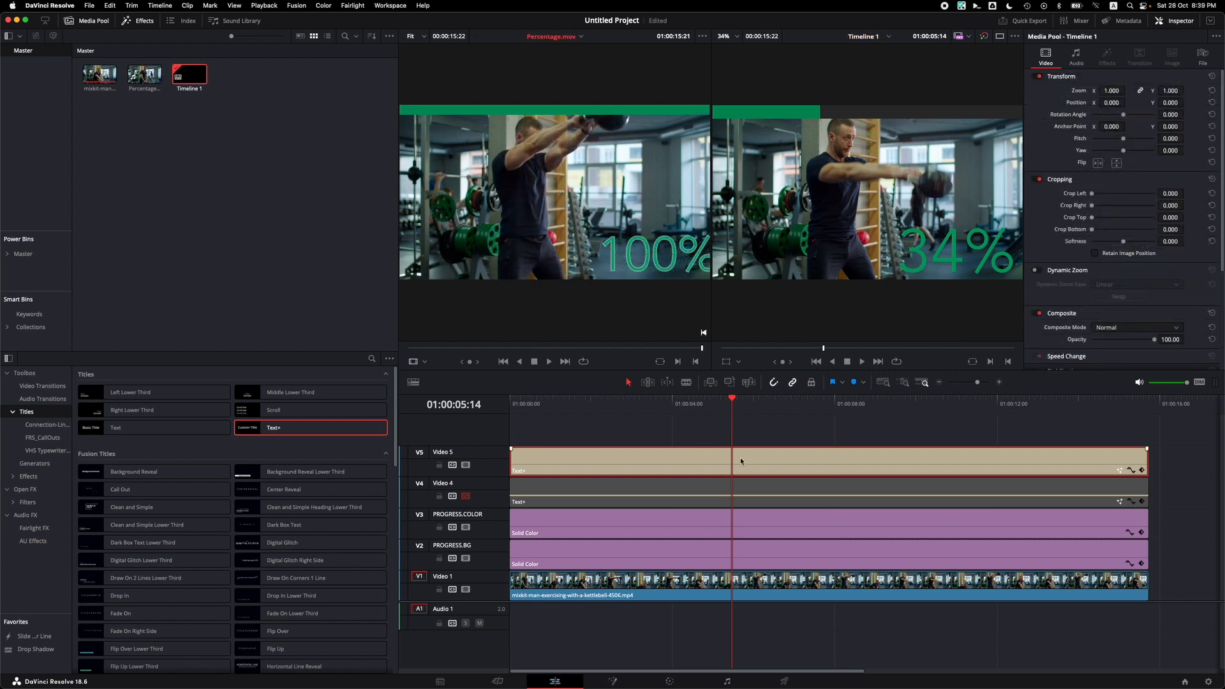
Open the green title on Video 5 in the Fusion page and reposition its Template and MediaOut1 nodes.
right_click(740, 459)
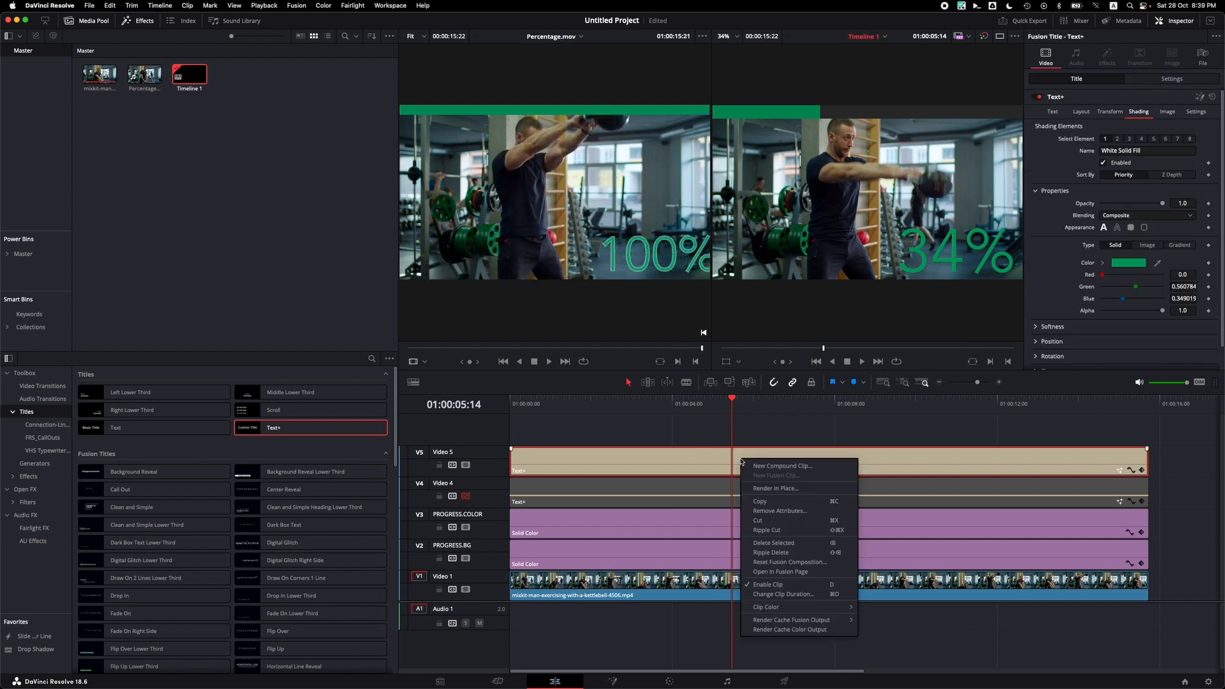
click(801, 571)
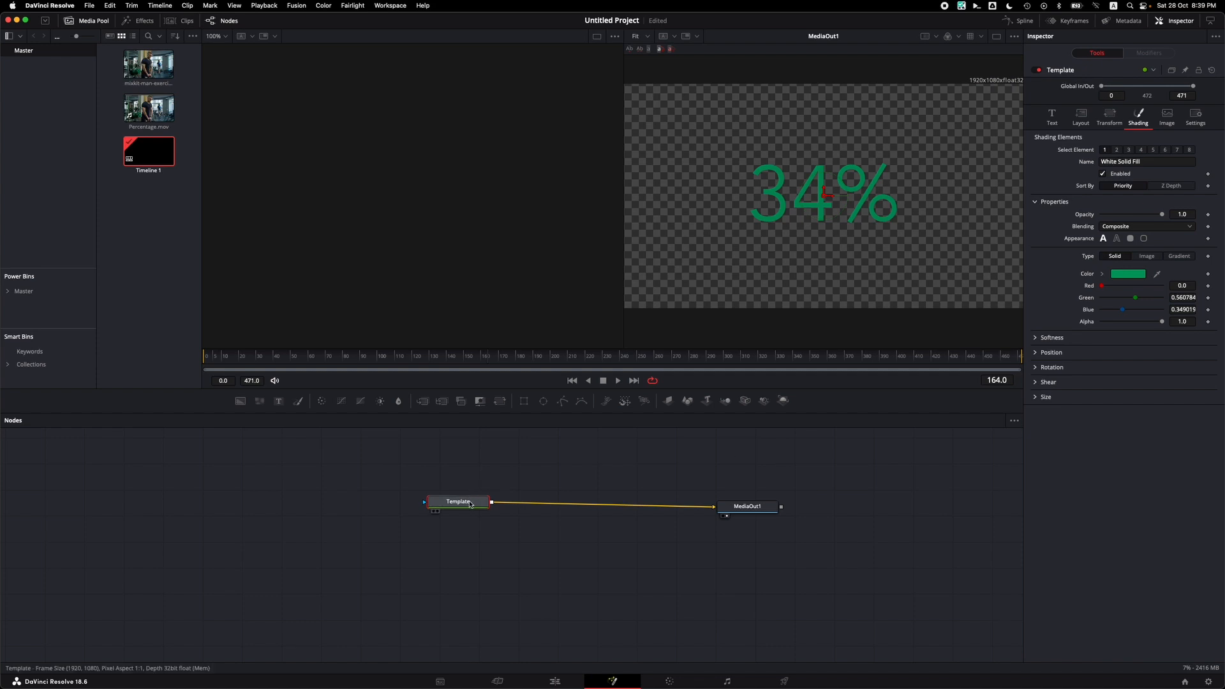
drag(470, 503, 436, 510)
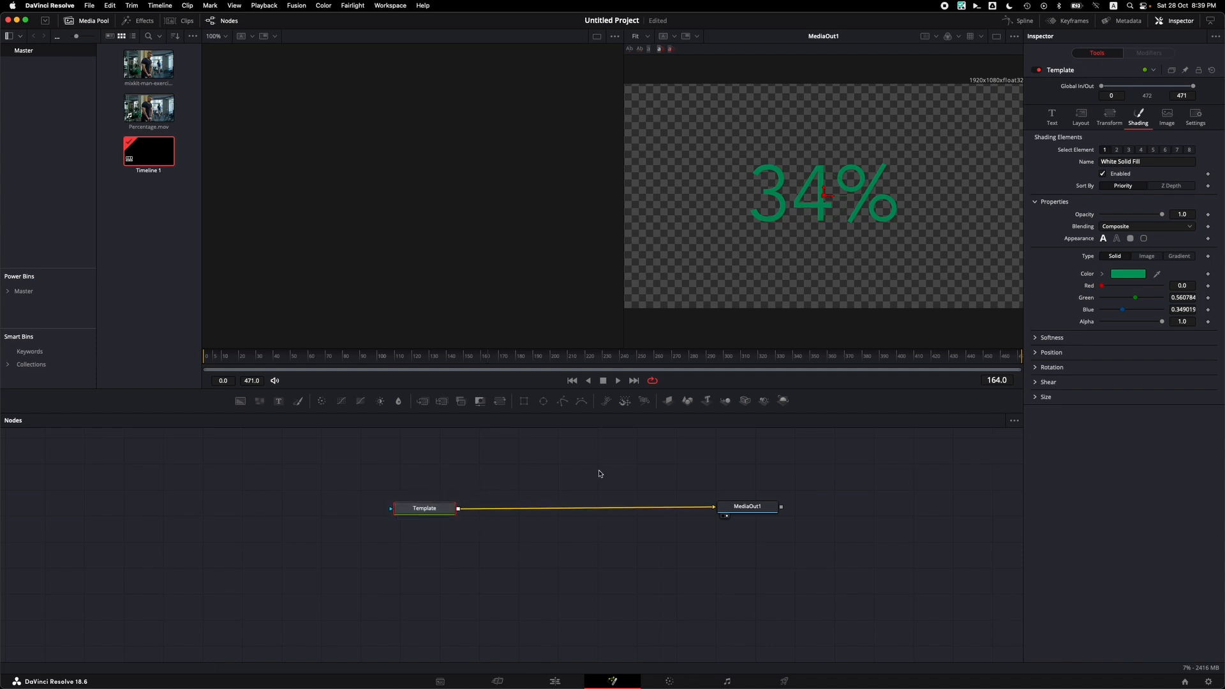
drag(758, 511, 749, 514)
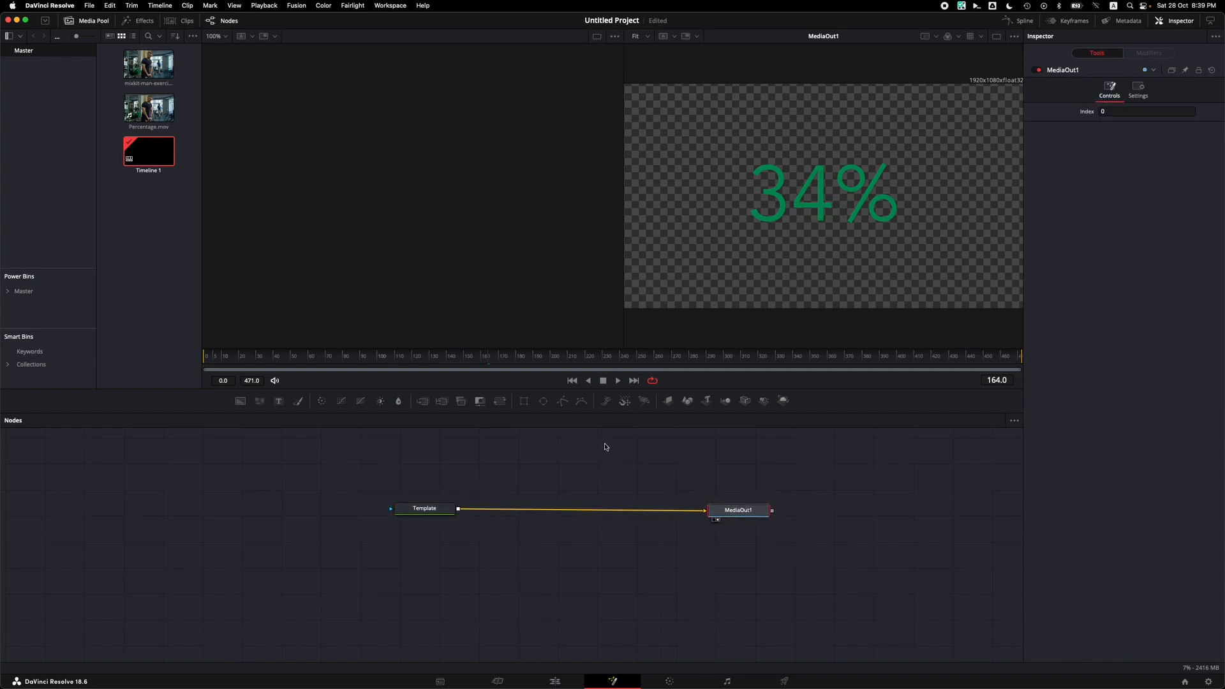
Mask the Template node with a Rectangle mask and move the rectangle below the text, to a center Y of about 0.13.
click(455, 508)
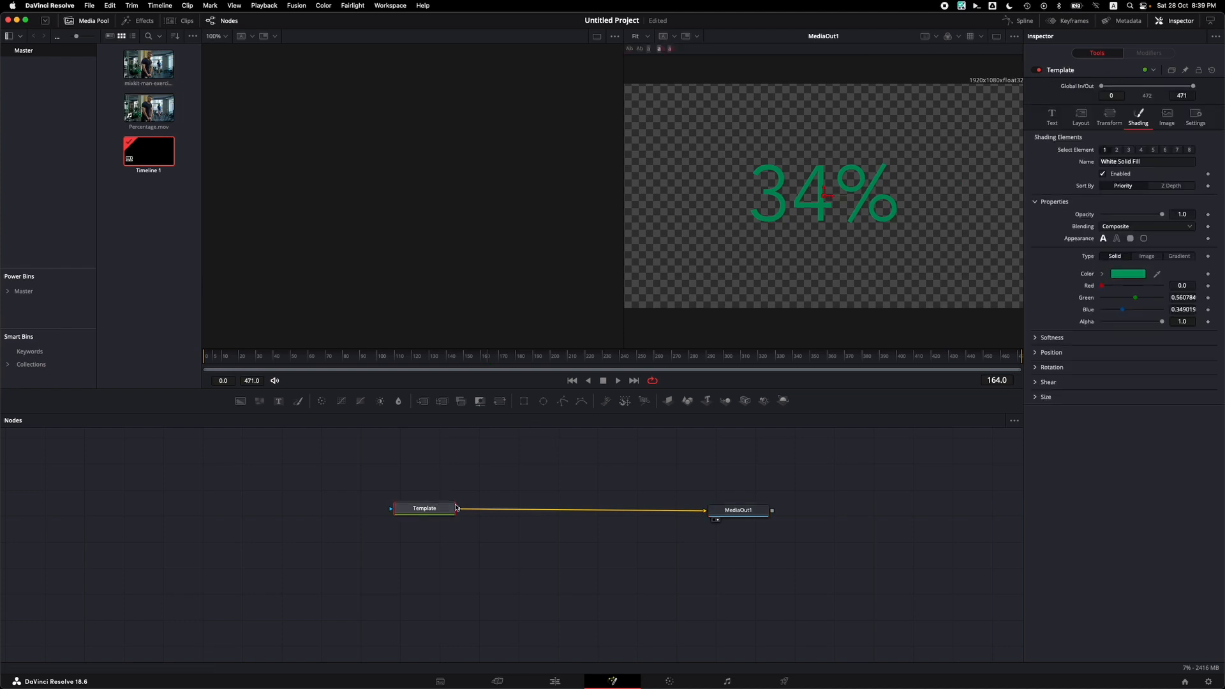
click(524, 402)
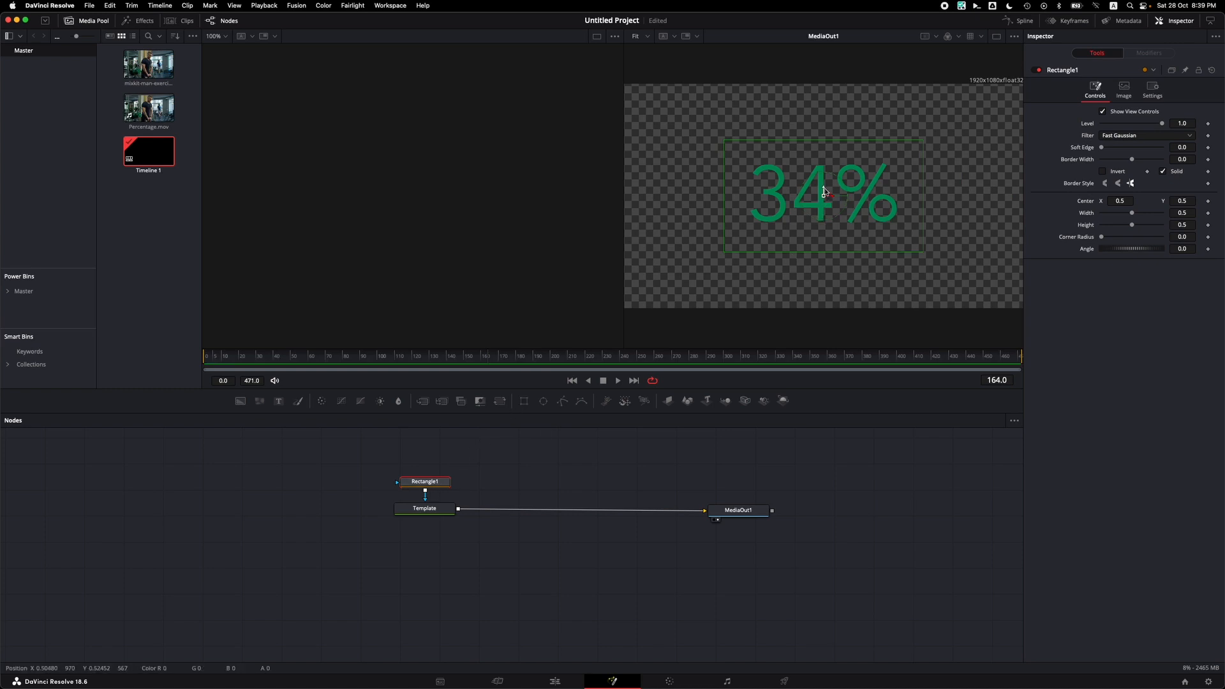
drag(826, 191, 822, 271)
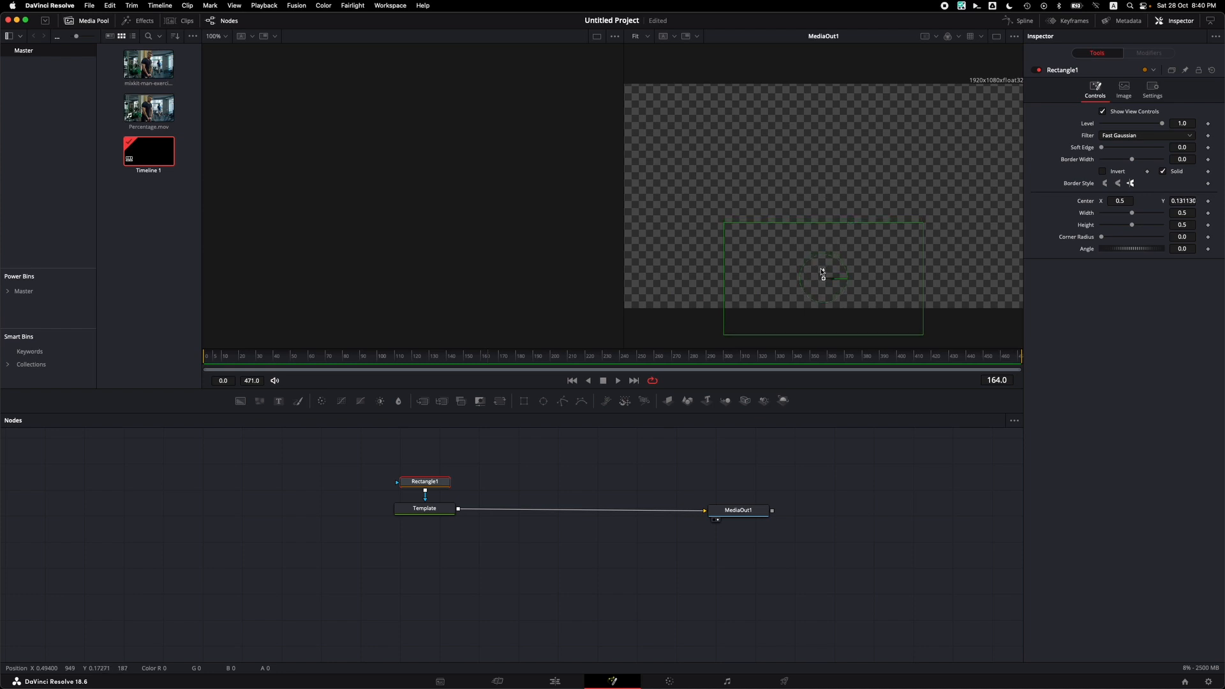
Keyframe the rectangle mask's center at frame 164, then raise it to a center Y of about 0.387 at frame 471.
click(1207, 202)
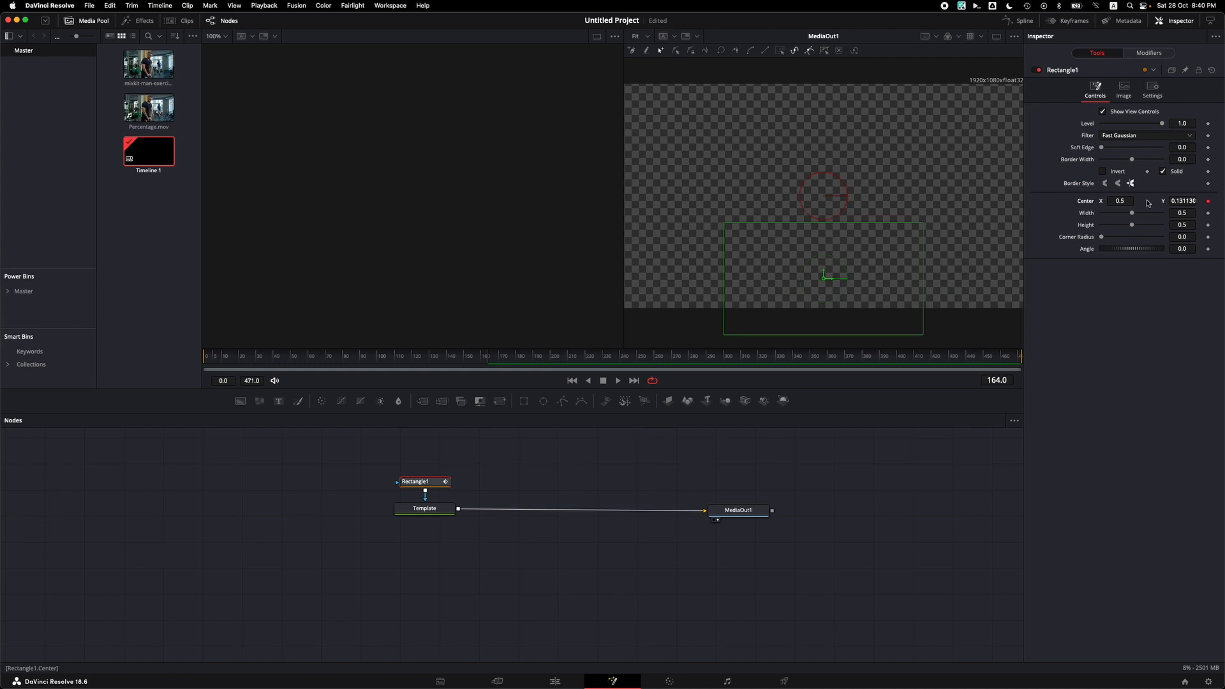
drag(767, 355, 1017, 354)
drag(823, 274, 823, 215)
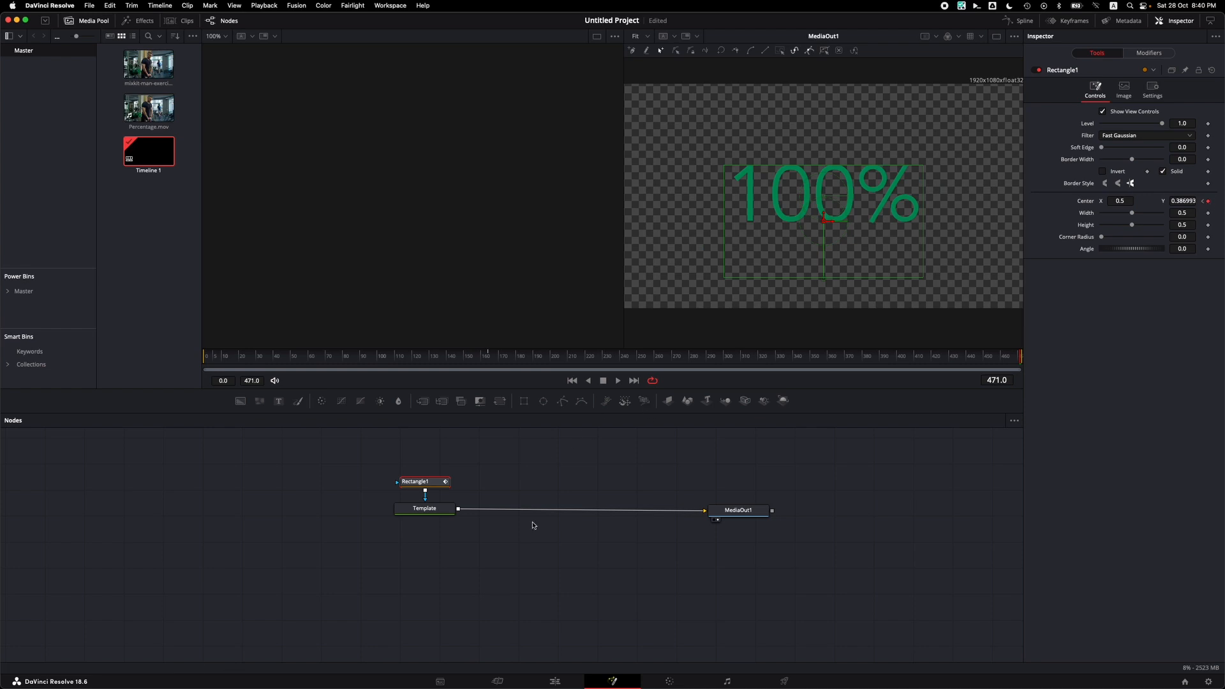
Return to the Edit page, re-enable the Video 4 track, and scrub the timeline to 01:00:06:16 to preview both titles.
click(556, 681)
drag(524, 402, 804, 415)
click(465, 497)
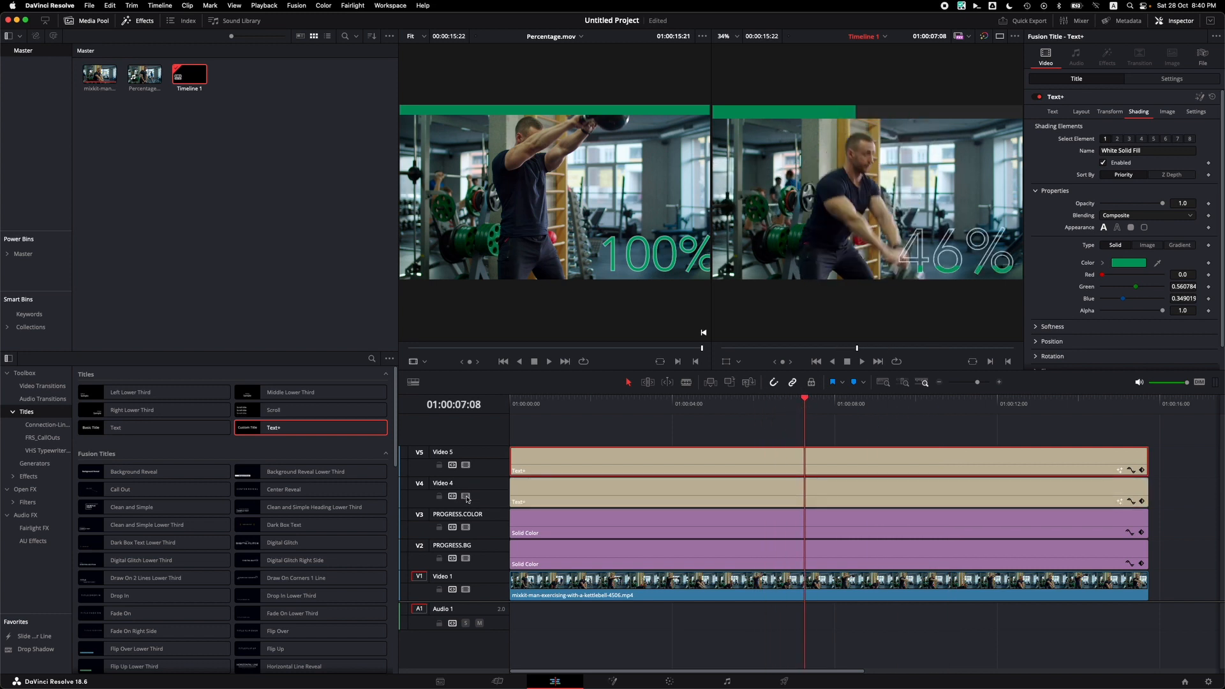
drag(742, 410, 775, 405)
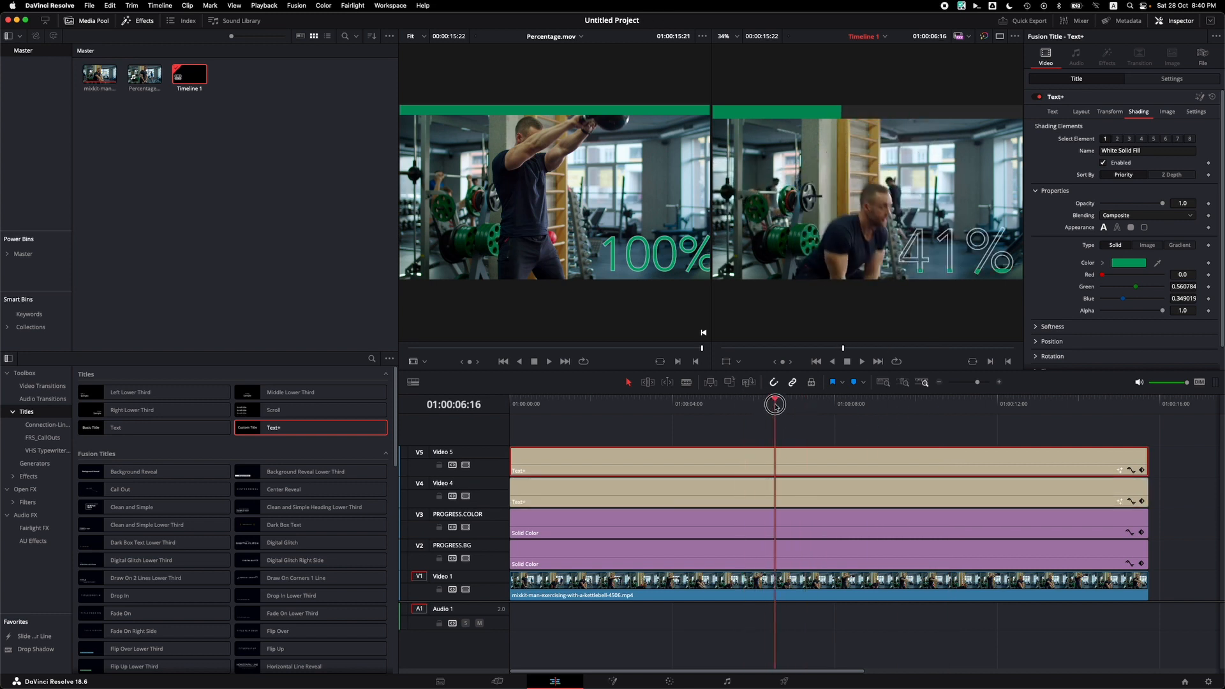
Swap the two titles so the white outline sits on Video 5 above the green fill on Video 4, and scrub to 01:00:11:27.
drag(714, 495, 714, 439)
drag(725, 487, 747, 455)
drag(752, 406, 993, 403)
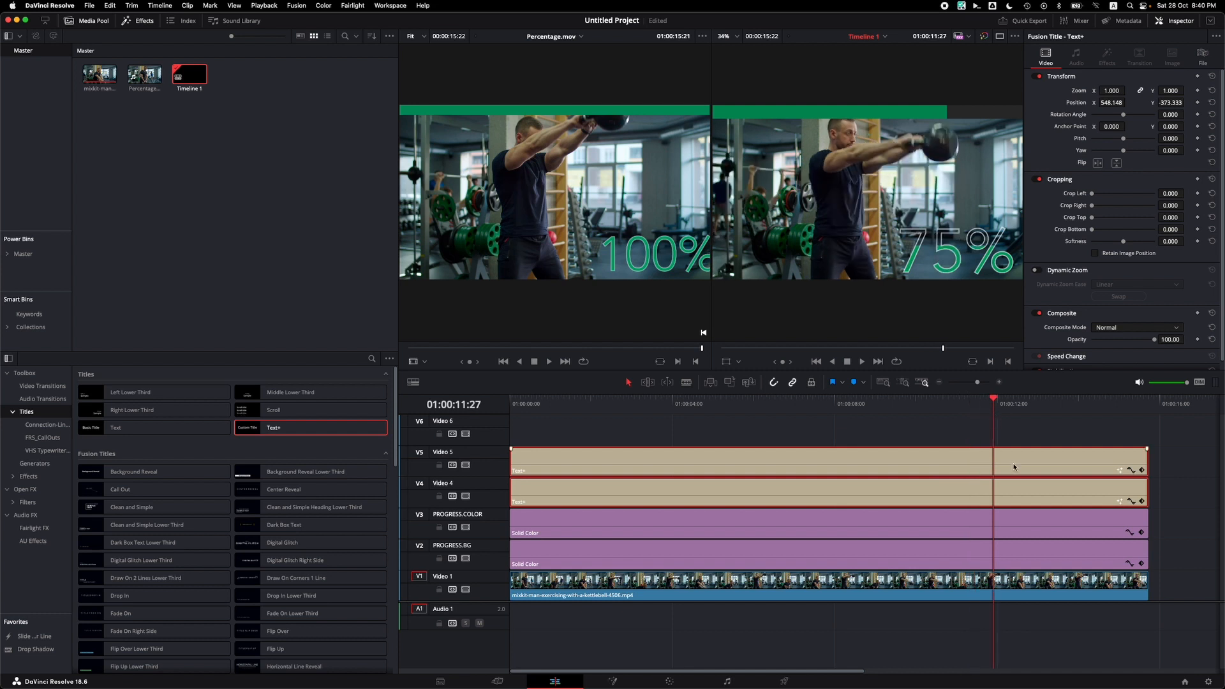
Set the shading opacity of the outlined title on Video 5 to 0.5.
click(1011, 465)
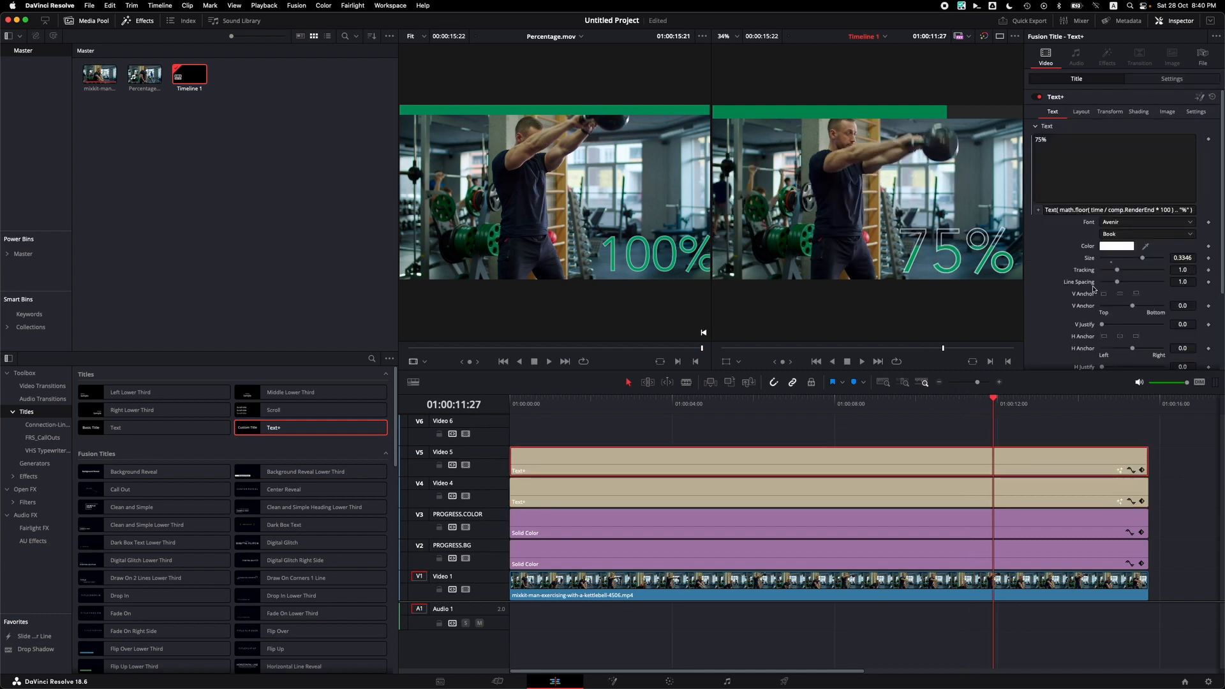
scroll(1057, 296, down, 5)
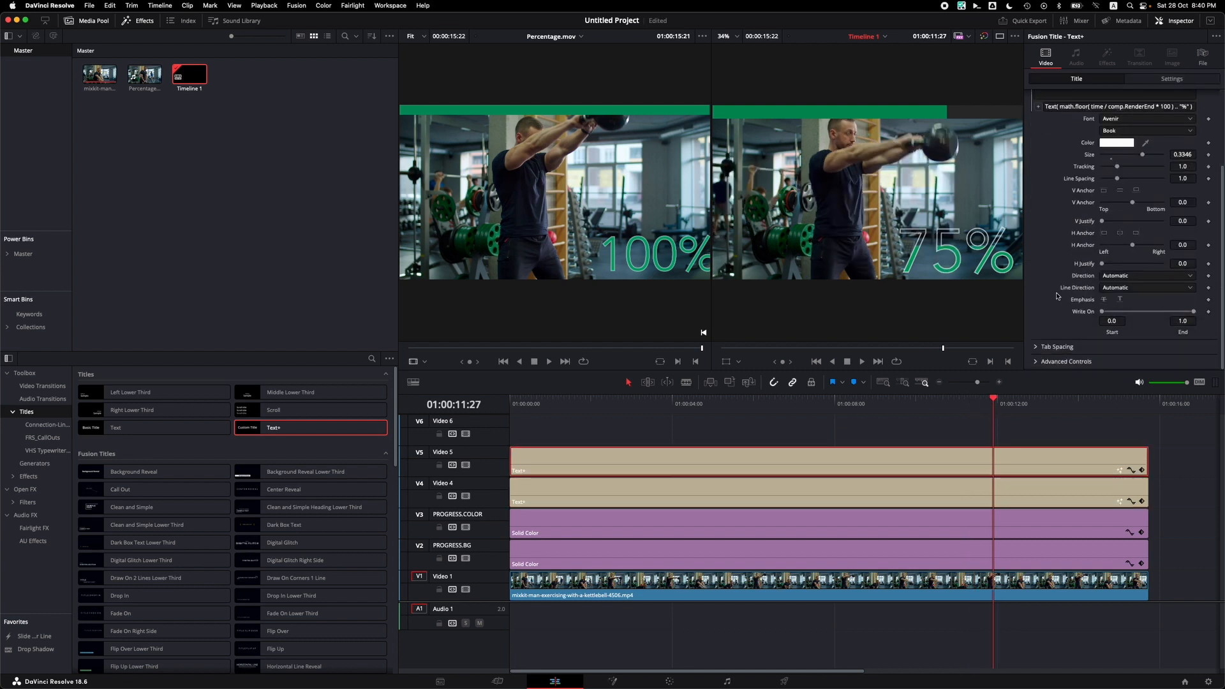
scroll(1059, 293, up, 5)
click(1138, 112)
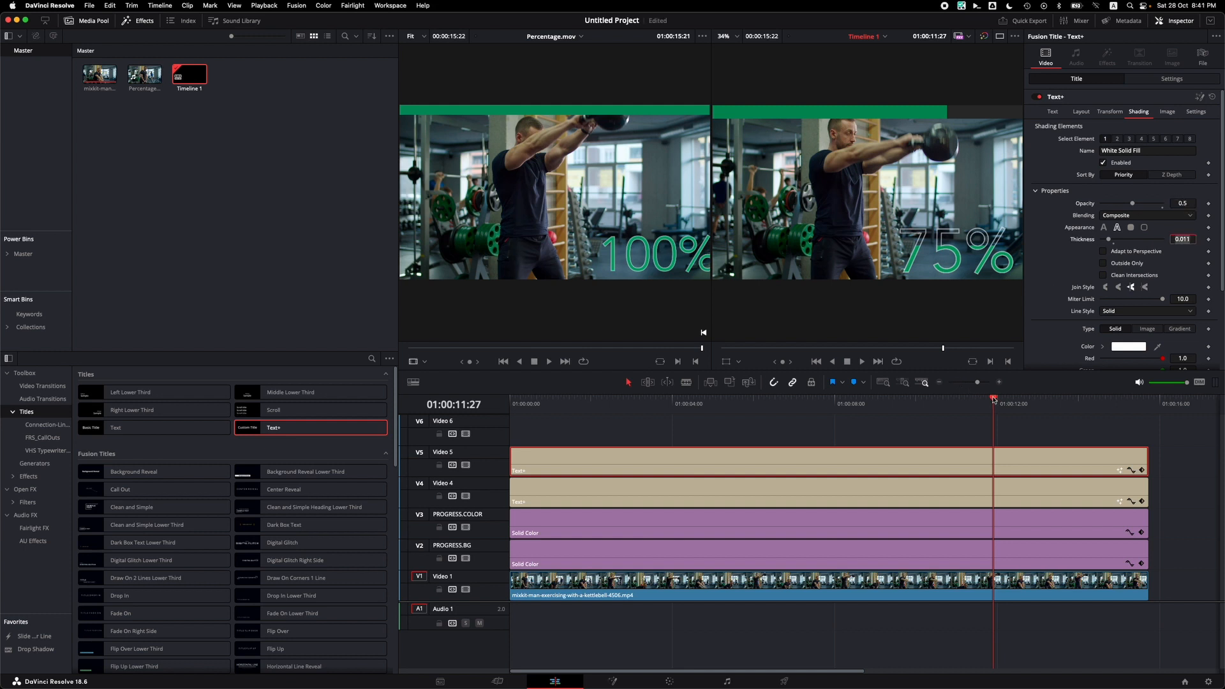
Play the timeline full screen from 01:00:00:00 to review the progress bar and filling counter, then stop and leave full screen.
drag(993, 400, 508, 421)
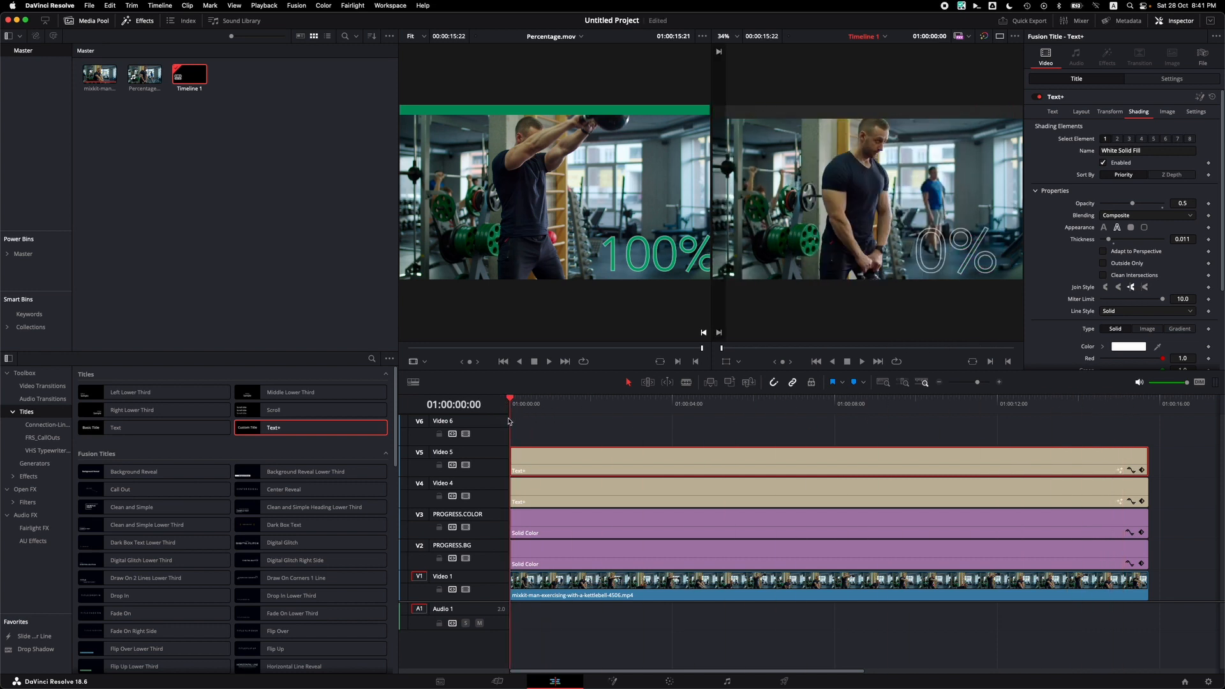
key(super+f)
key(space)
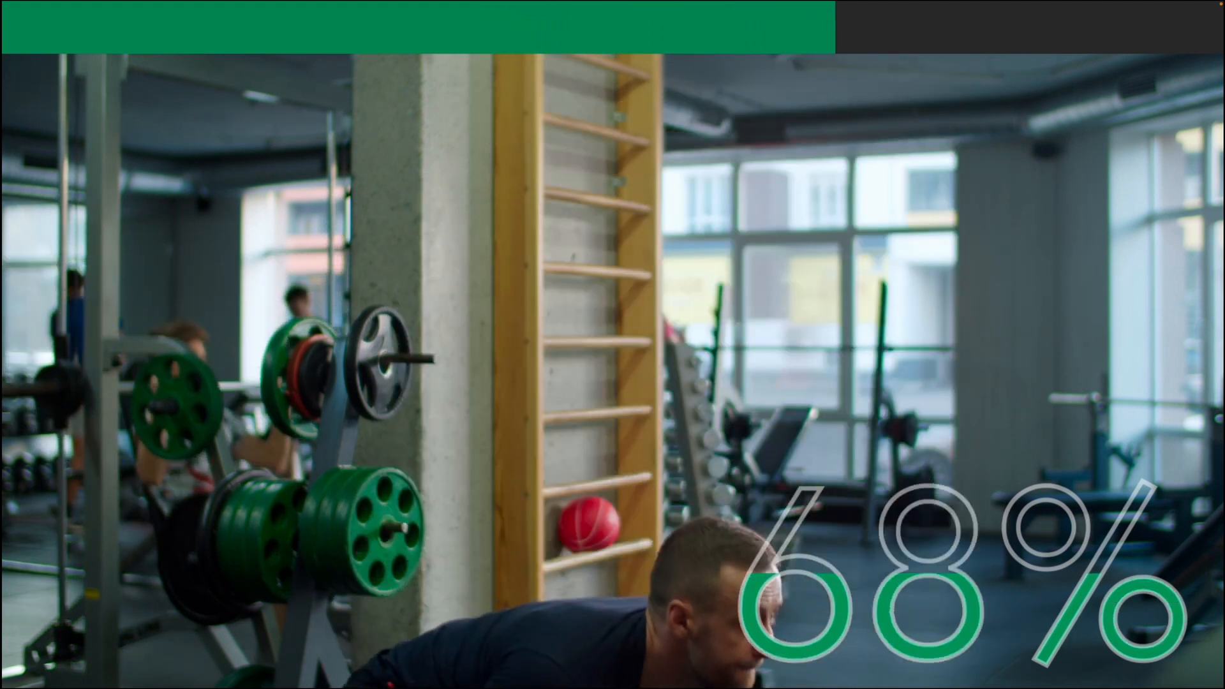
key(space)
key(Escape)
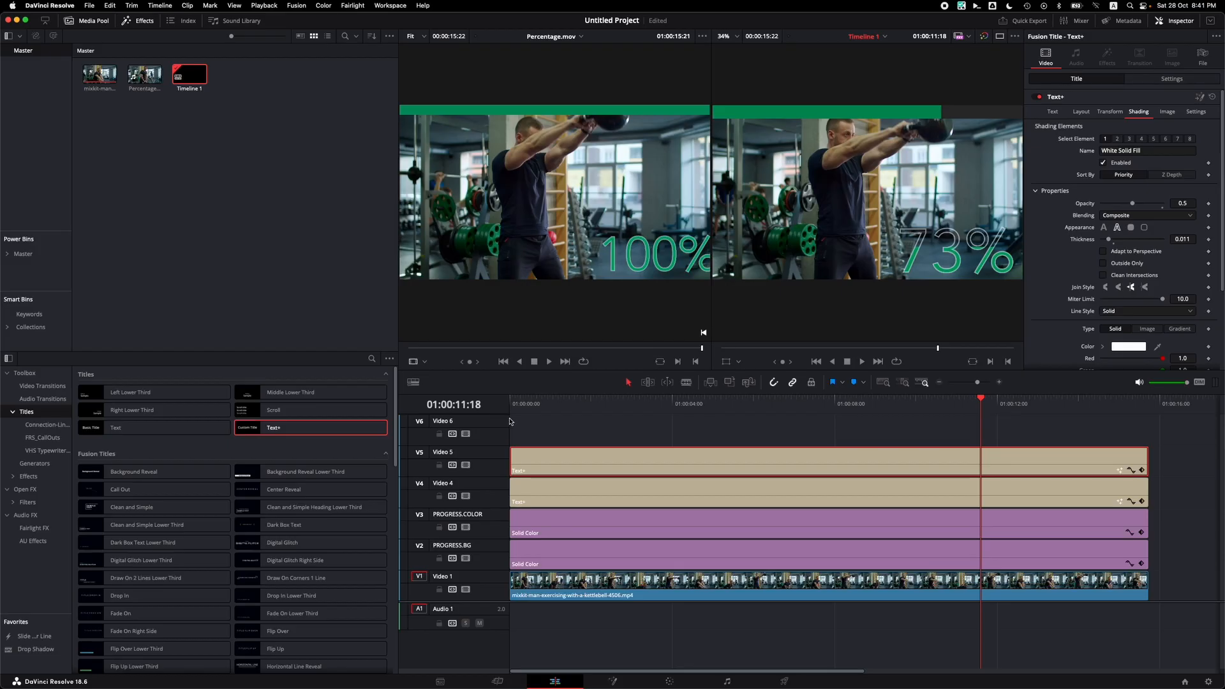
Scrub the timeline to 01:00:06:20 to check how far the green fill rises inside the counter.
click(713, 427)
mouse_move(791, 405)
mouse_down()
mouse_move(730, 407)
mouse_move(780, 407)
mouse_up()
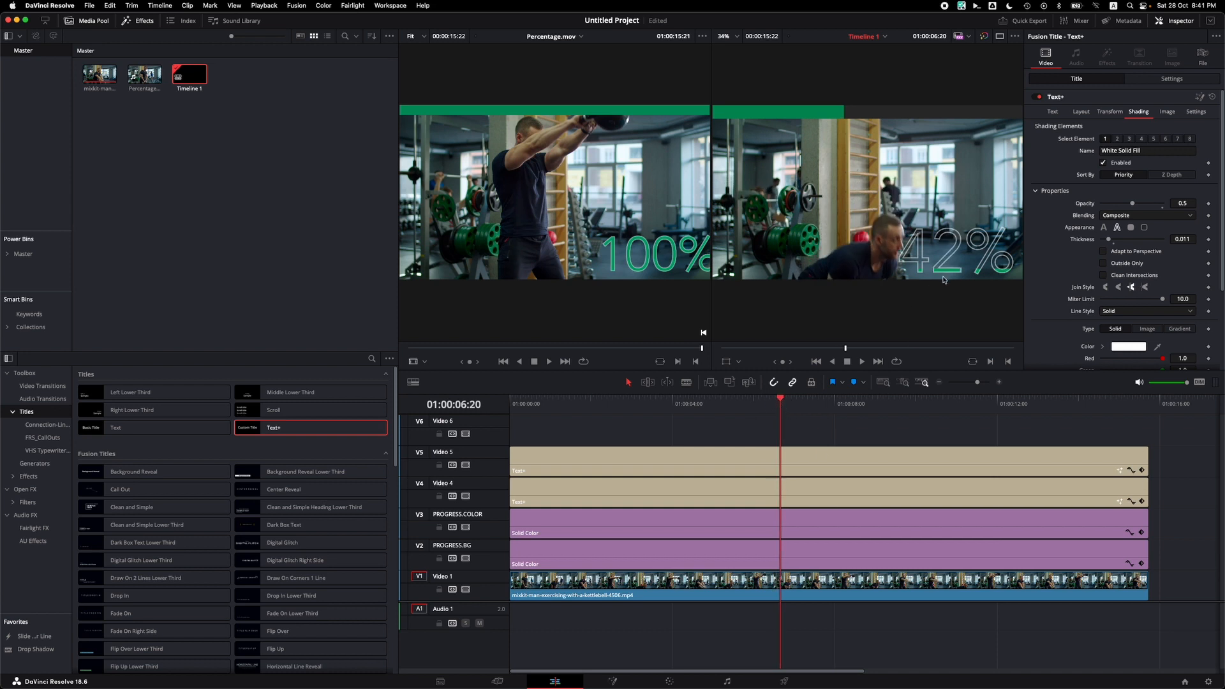
click(828, 491)
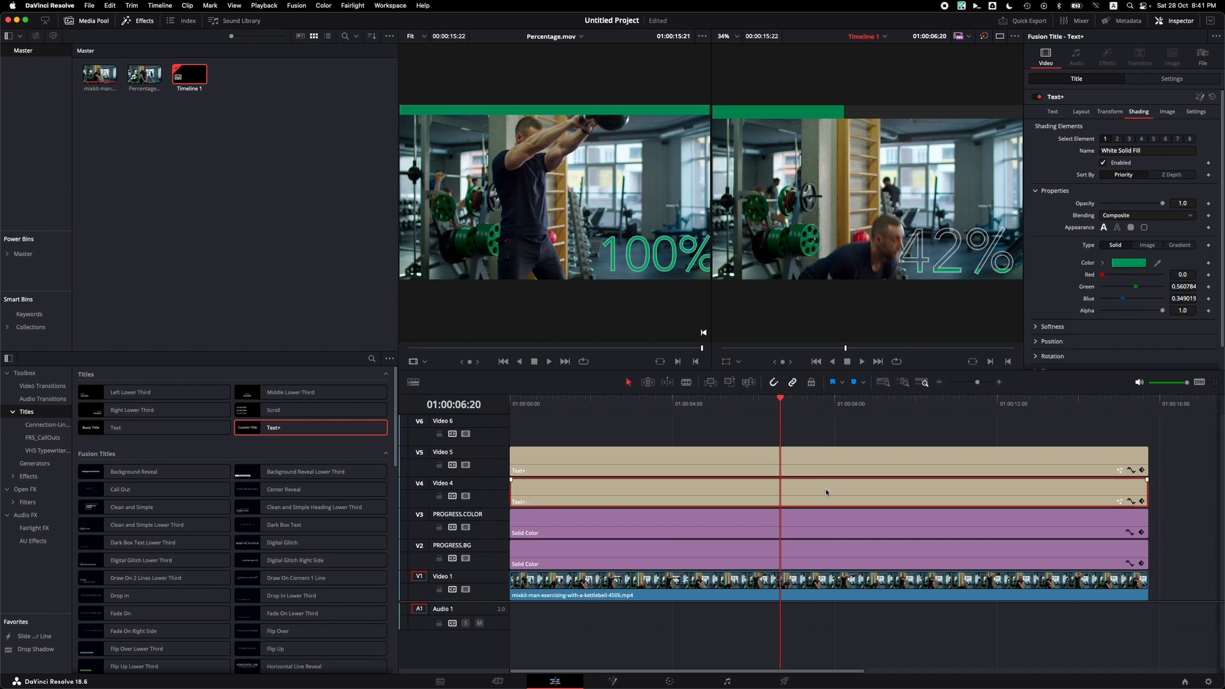
click(614, 681)
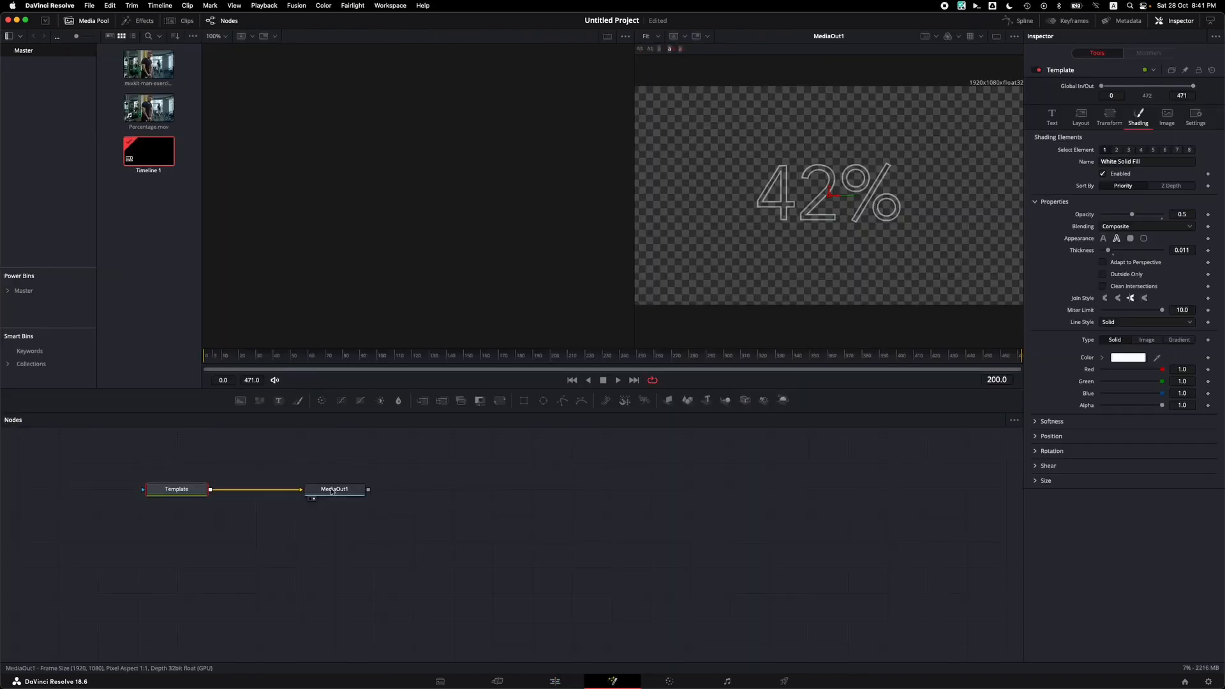
drag(560, 356, 201, 356)
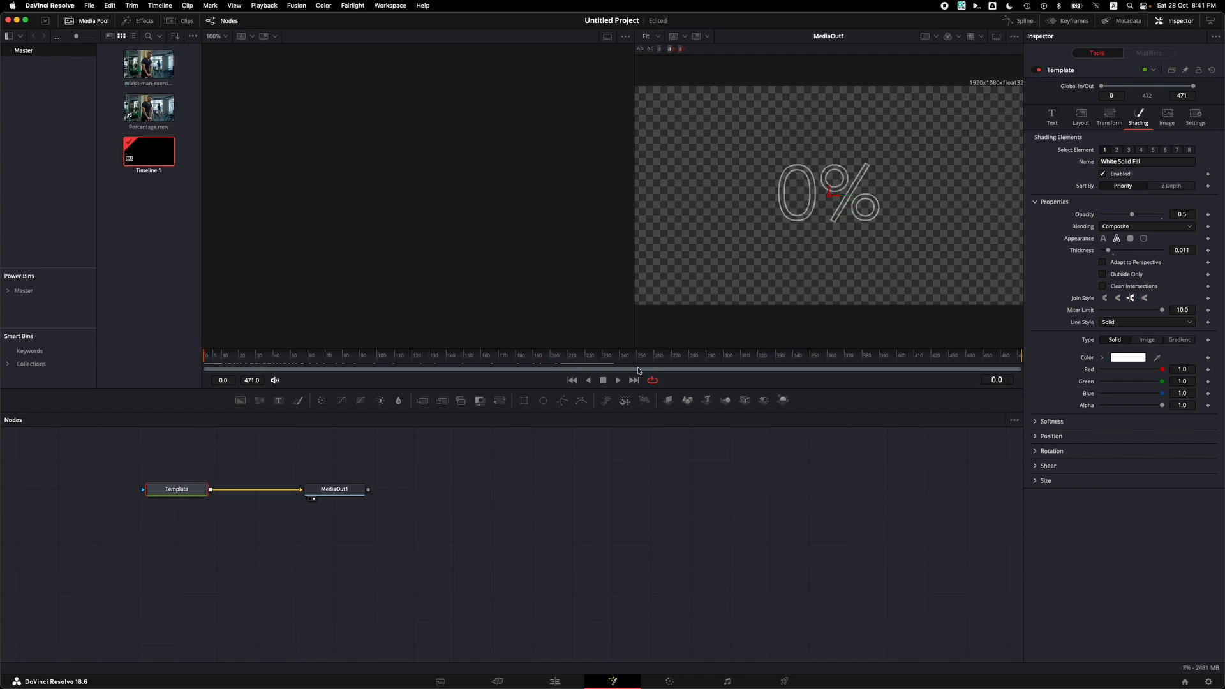
click(559, 680)
click(691, 457)
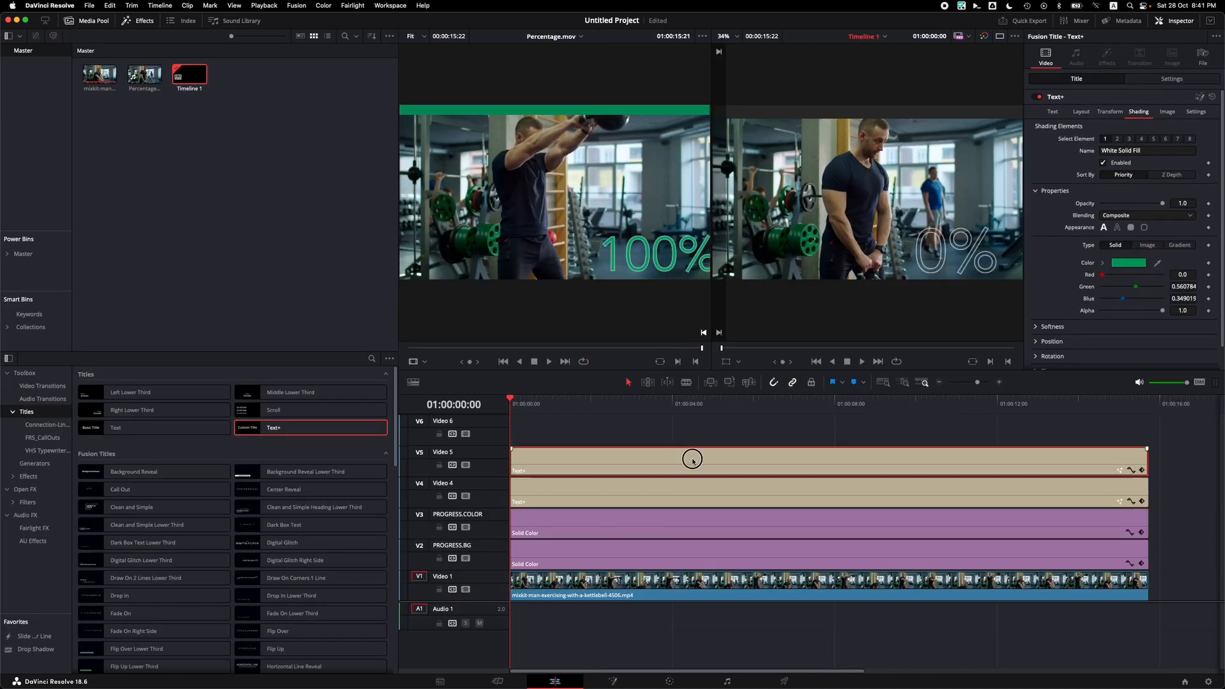
click(616, 682)
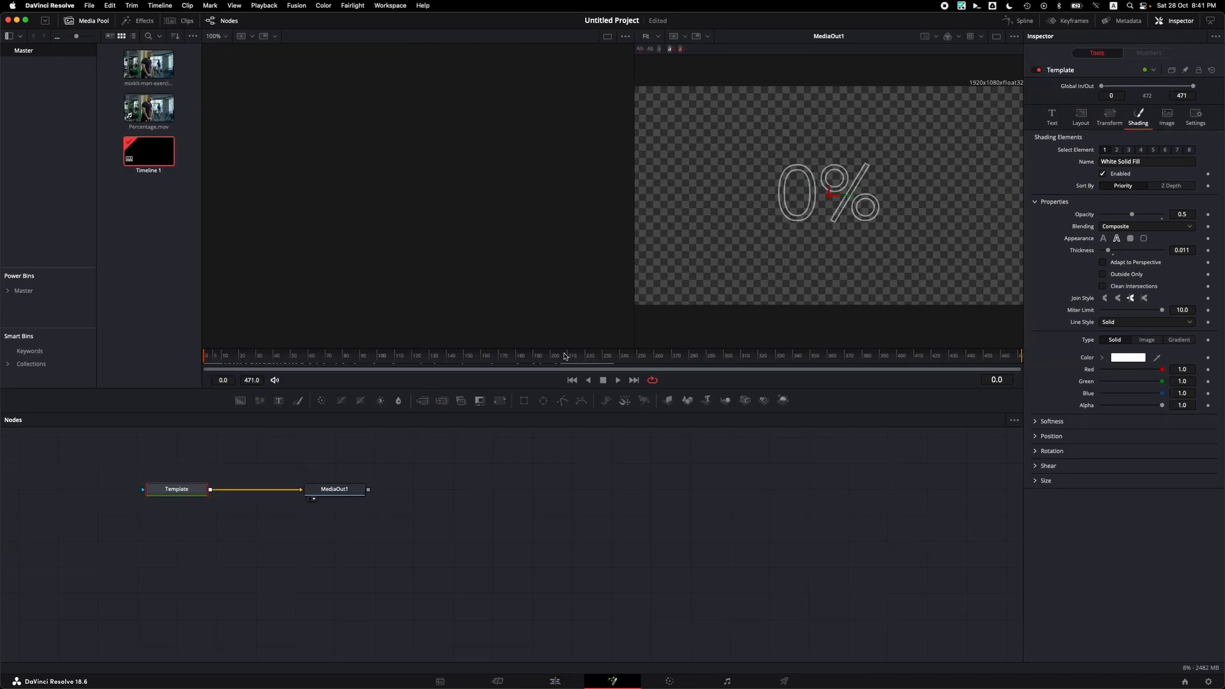
drag(564, 356, 842, 358)
click(555, 682)
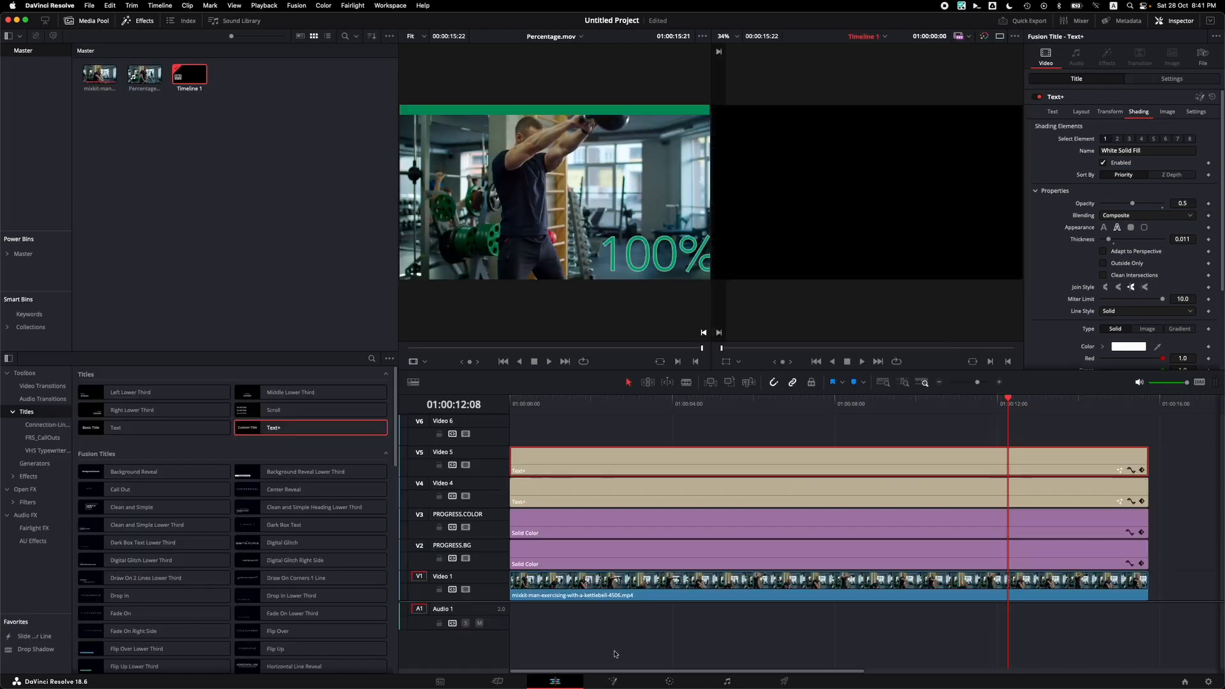
Open the green-filled title on Video 4 in the Fusion page and remove the Rectangle1 mask's Center keyframe at frame 164.
click(654, 496)
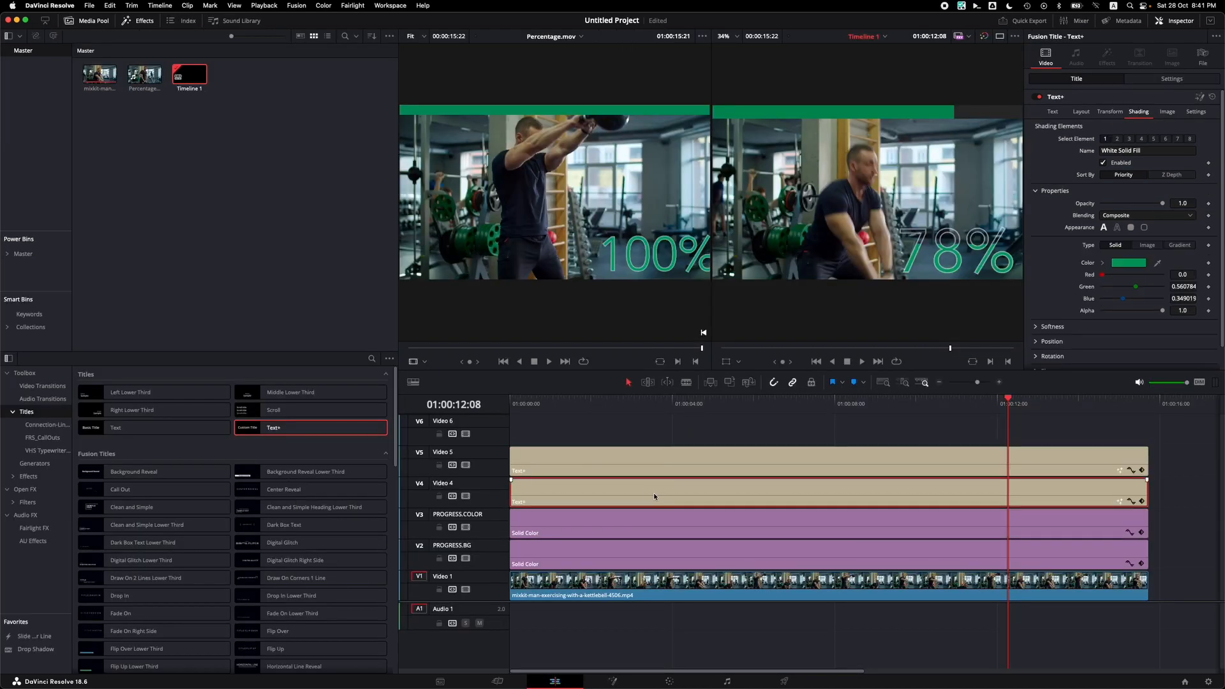
right_click(656, 498)
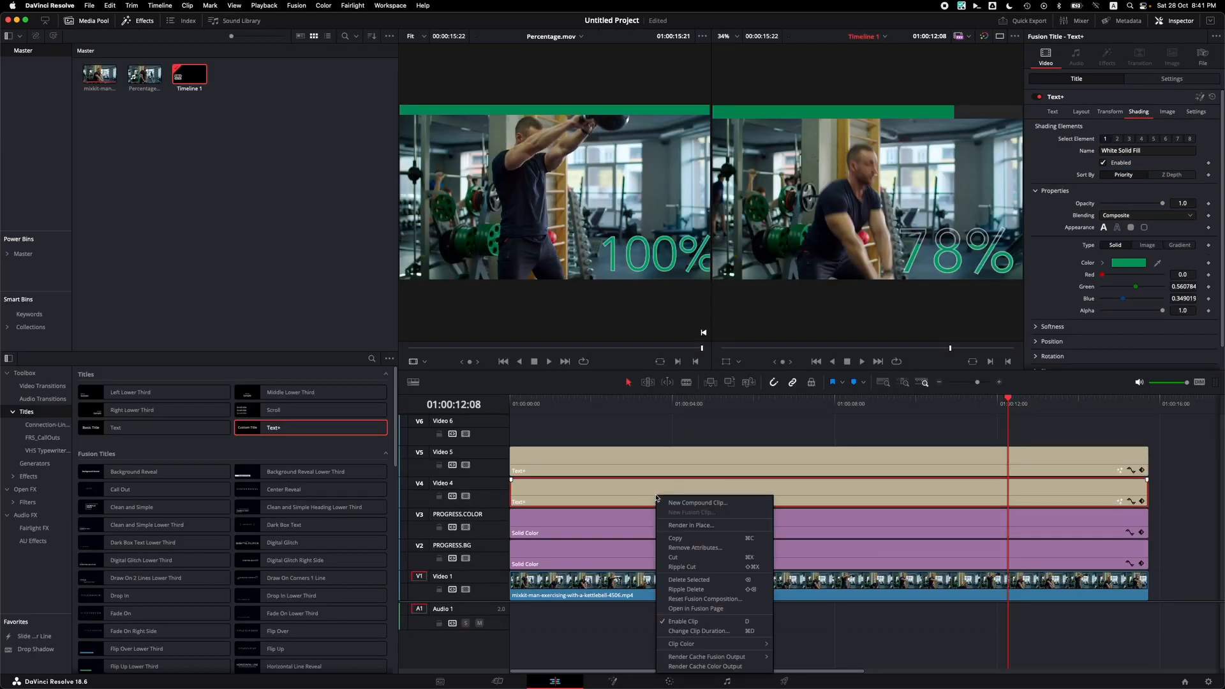
click(711, 610)
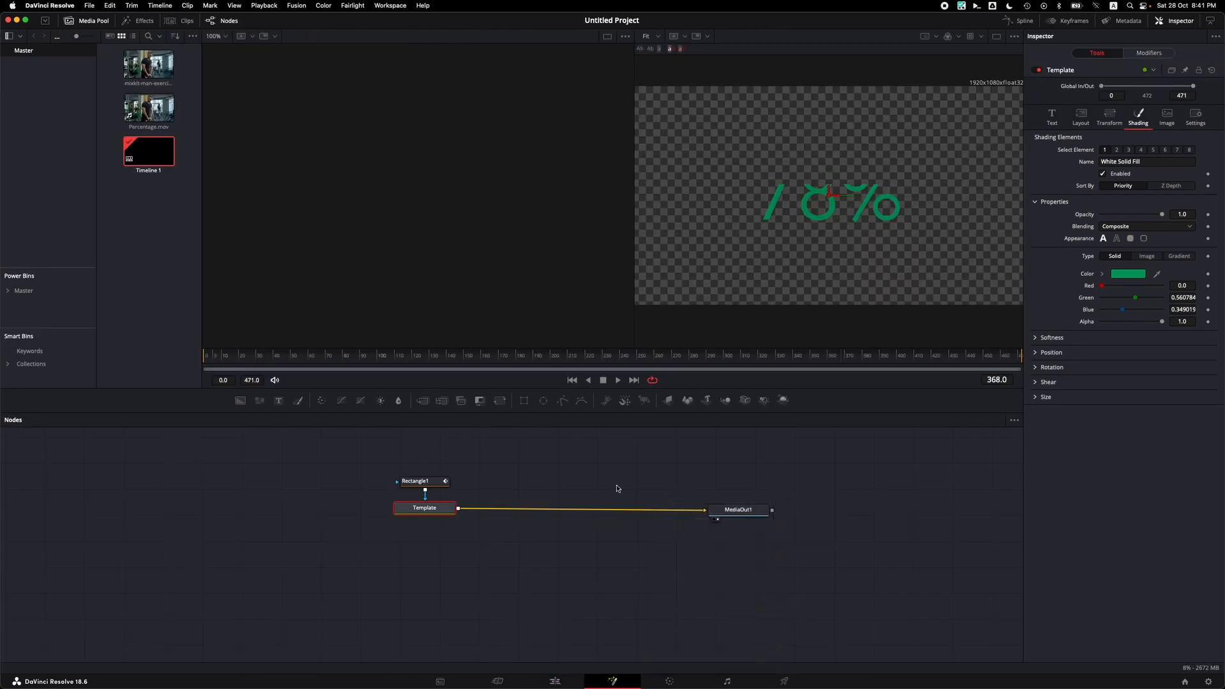
click(418, 482)
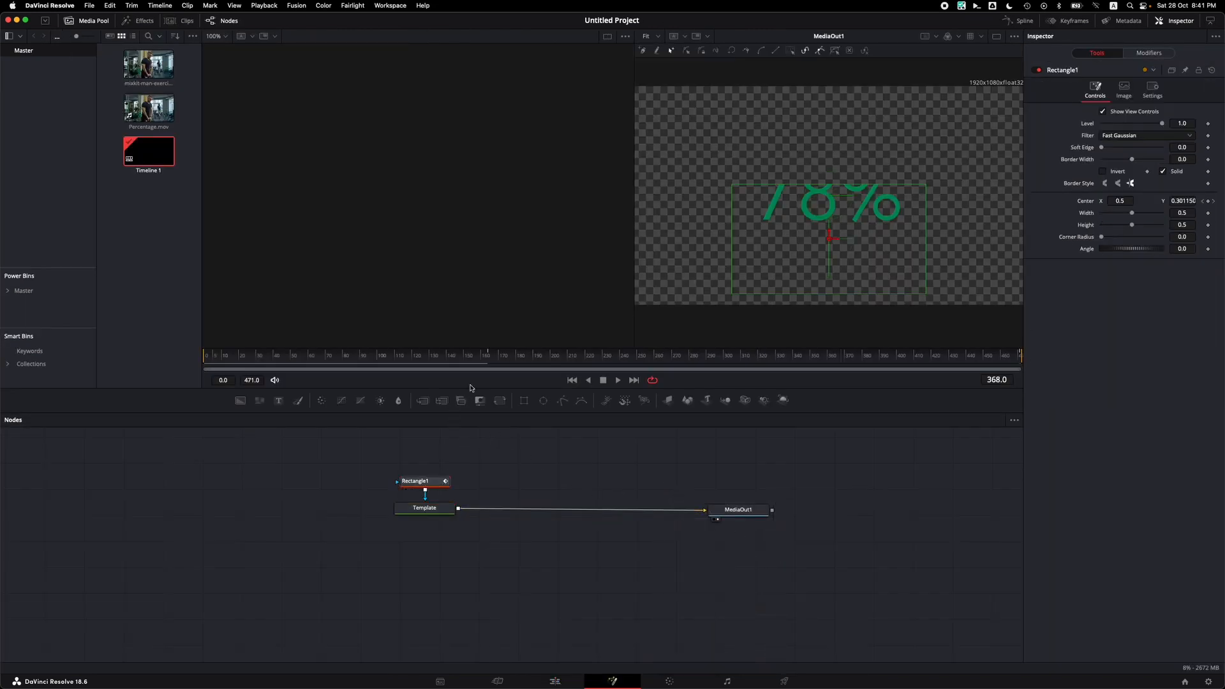
mouse_move(469, 356)
mouse_down()
mouse_move(678, 356)
mouse_move(490, 356)
mouse_up()
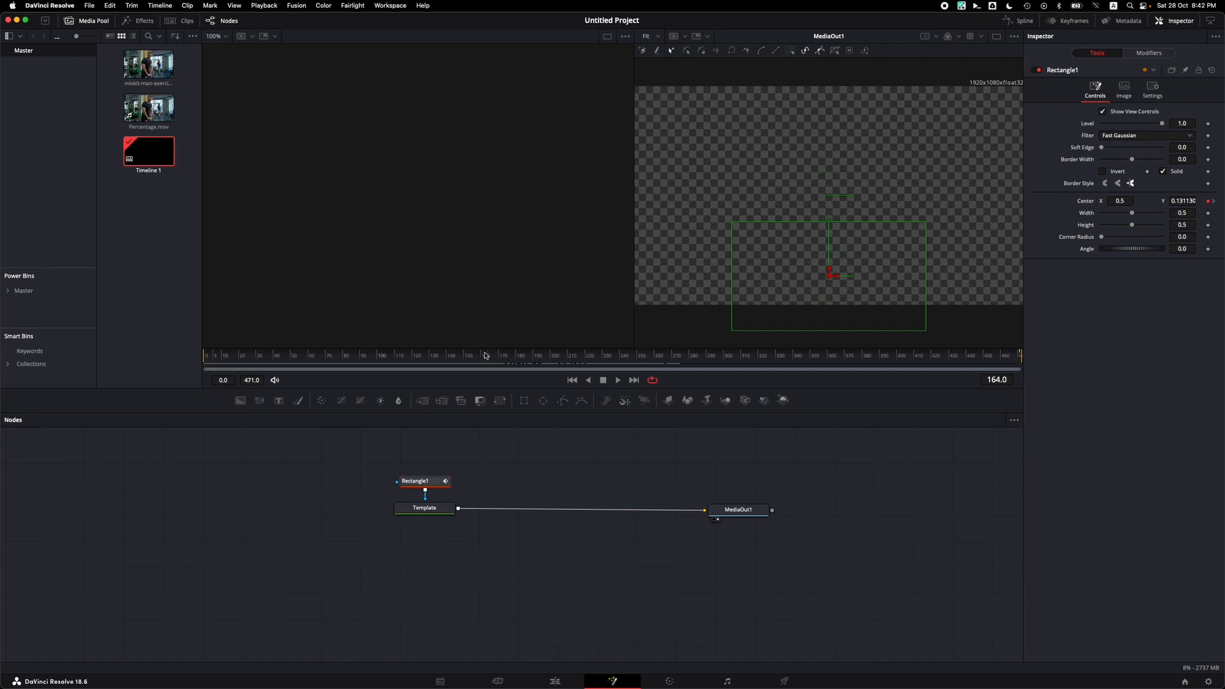
click(1208, 201)
Keyframe the Rectangle1 mask's Center Y at 0.128994 on frame 0, and scrub to frame 271 to check the fill.
drag(247, 355, 195, 357)
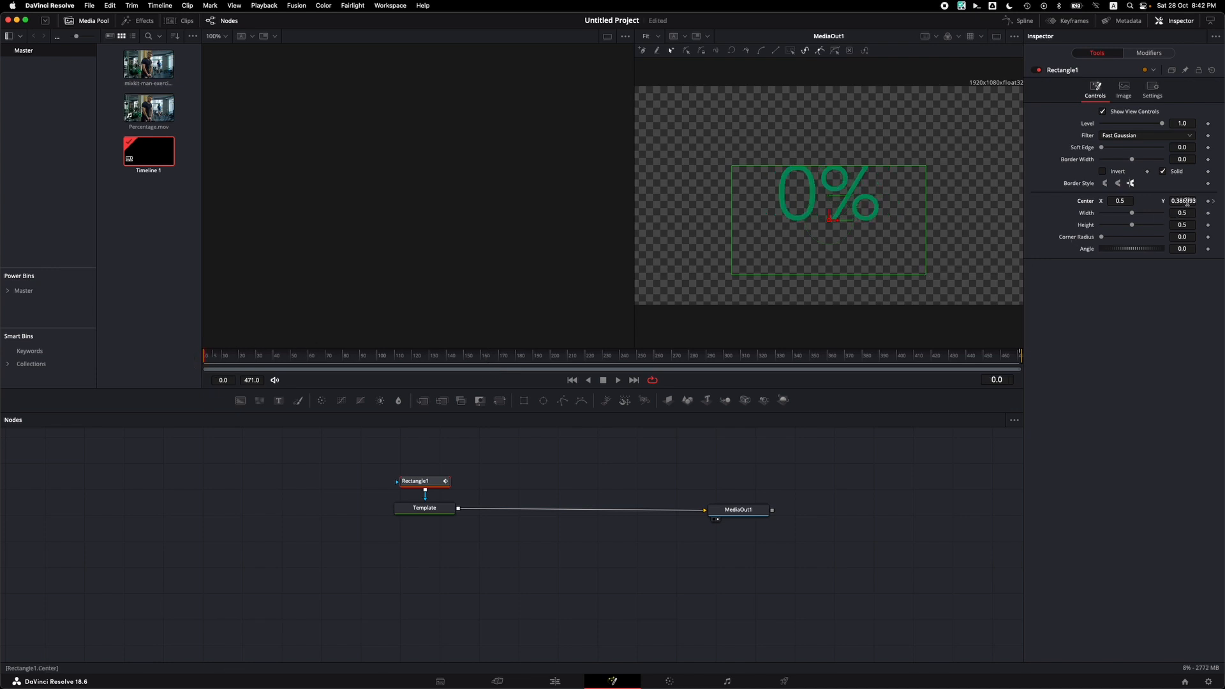
click(1207, 202)
drag(1183, 202, 1060, 207)
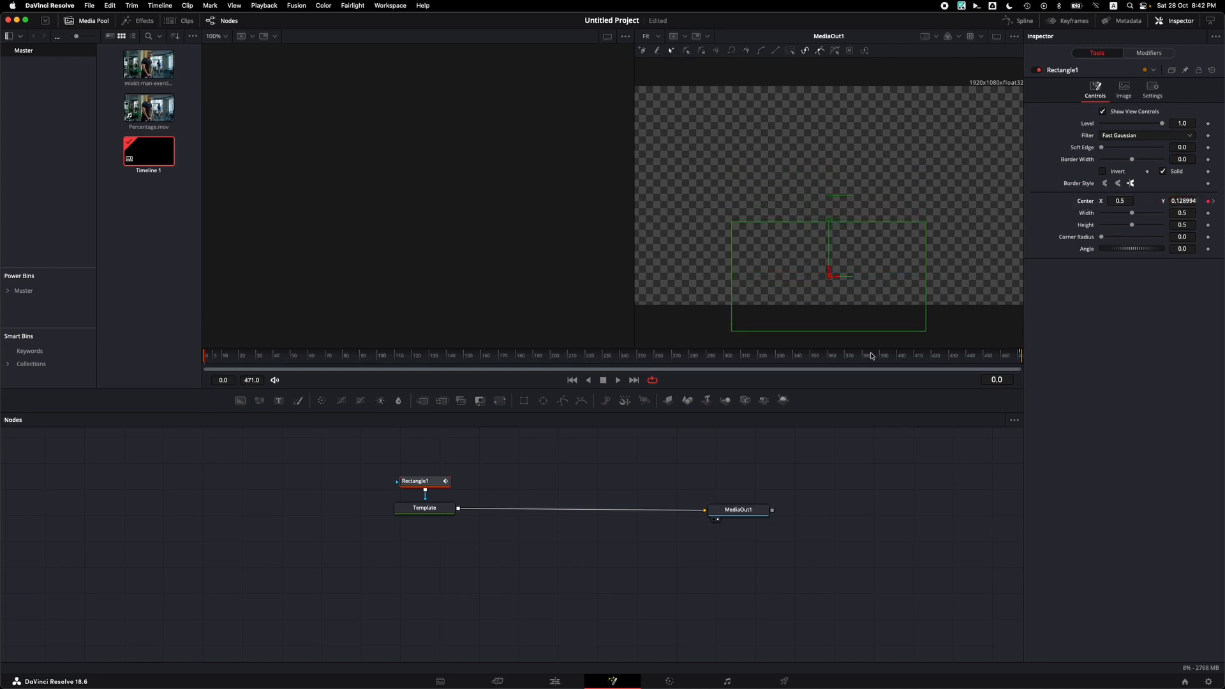
drag(871, 356, 673, 363)
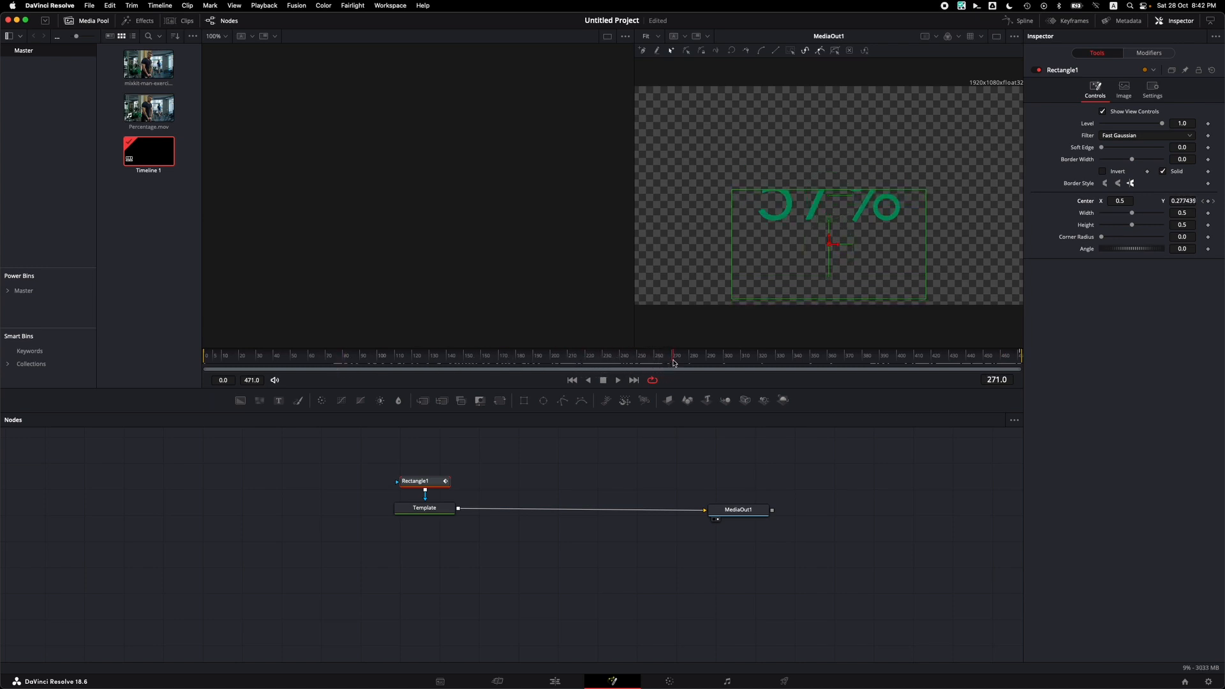
Return to the Edit page and review the progress bar and filling counter by scrubbing and full-screen playback, ending at 01:00:15:22.
click(571, 684)
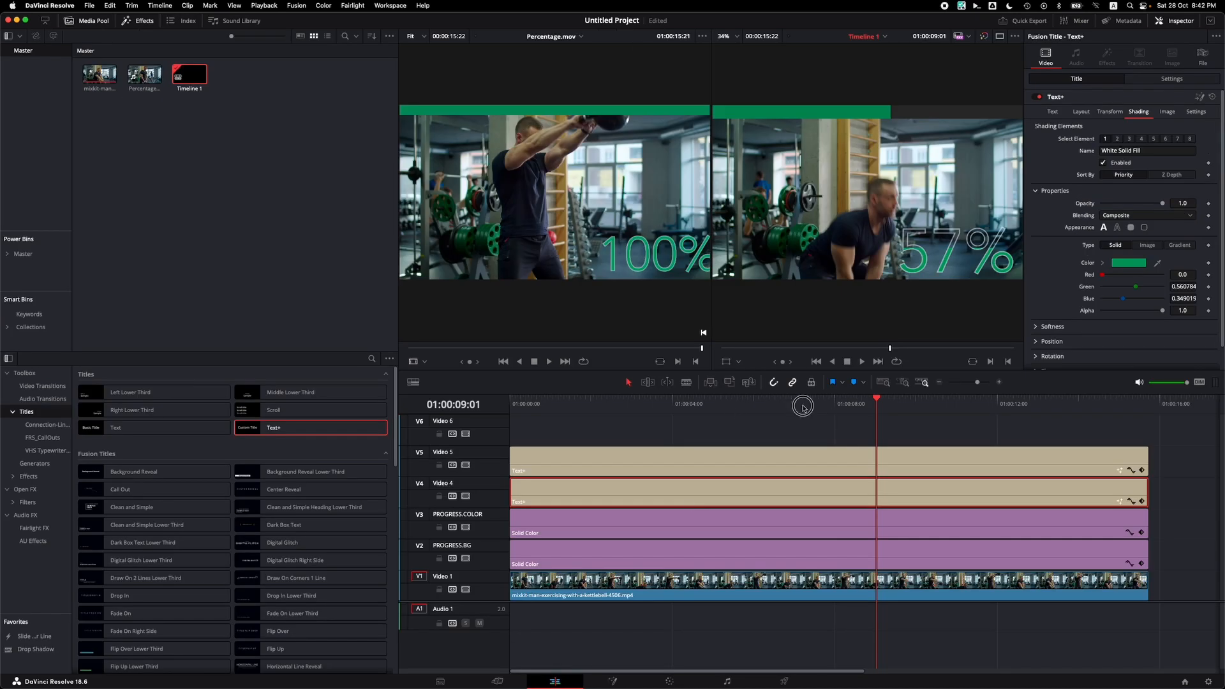
drag(803, 407, 846, 411)
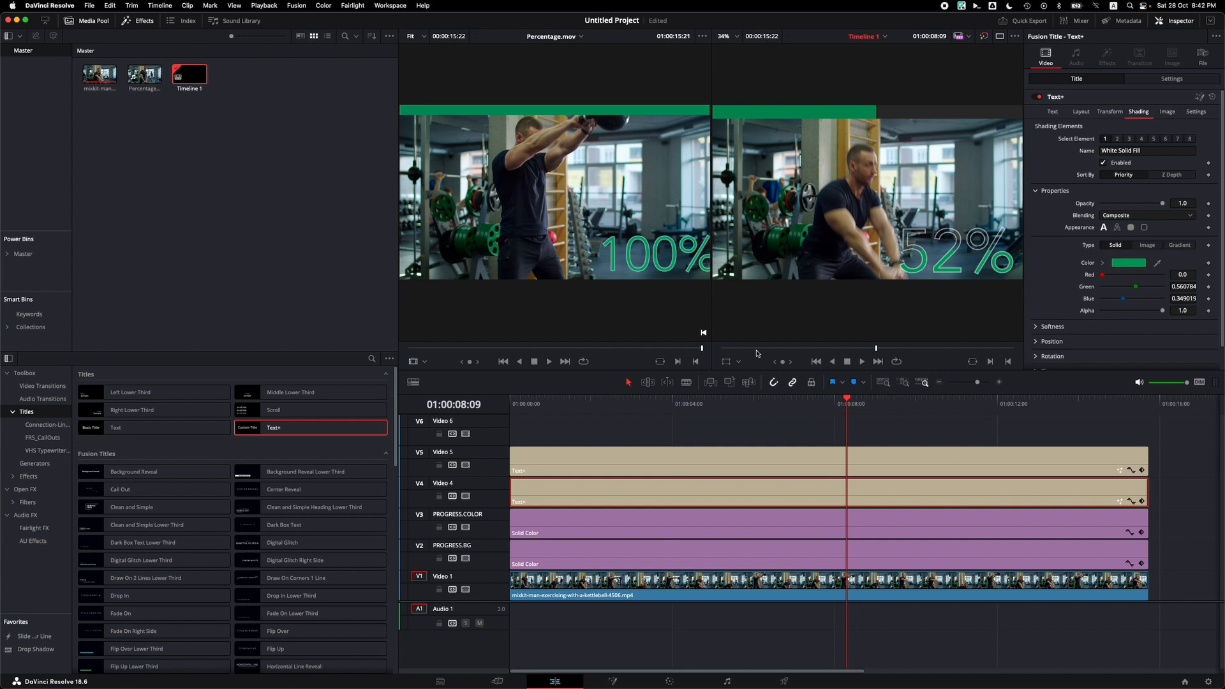
click(712, 351)
key(super+f)
key(space)
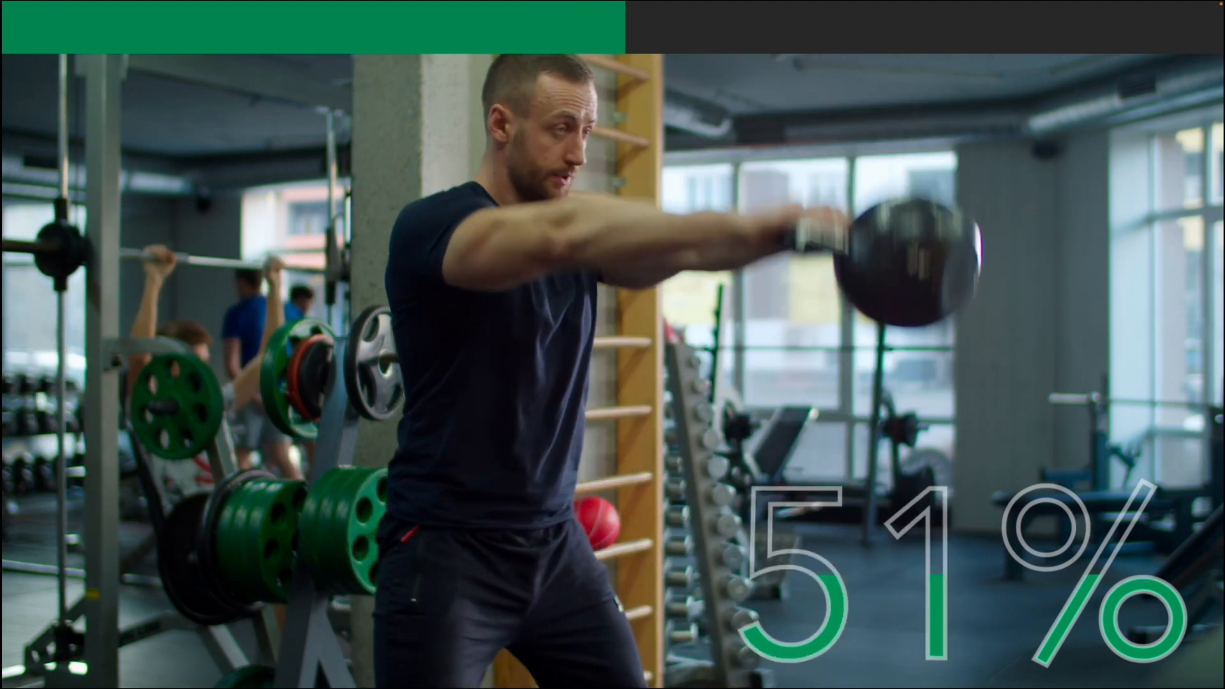
key(Escape)
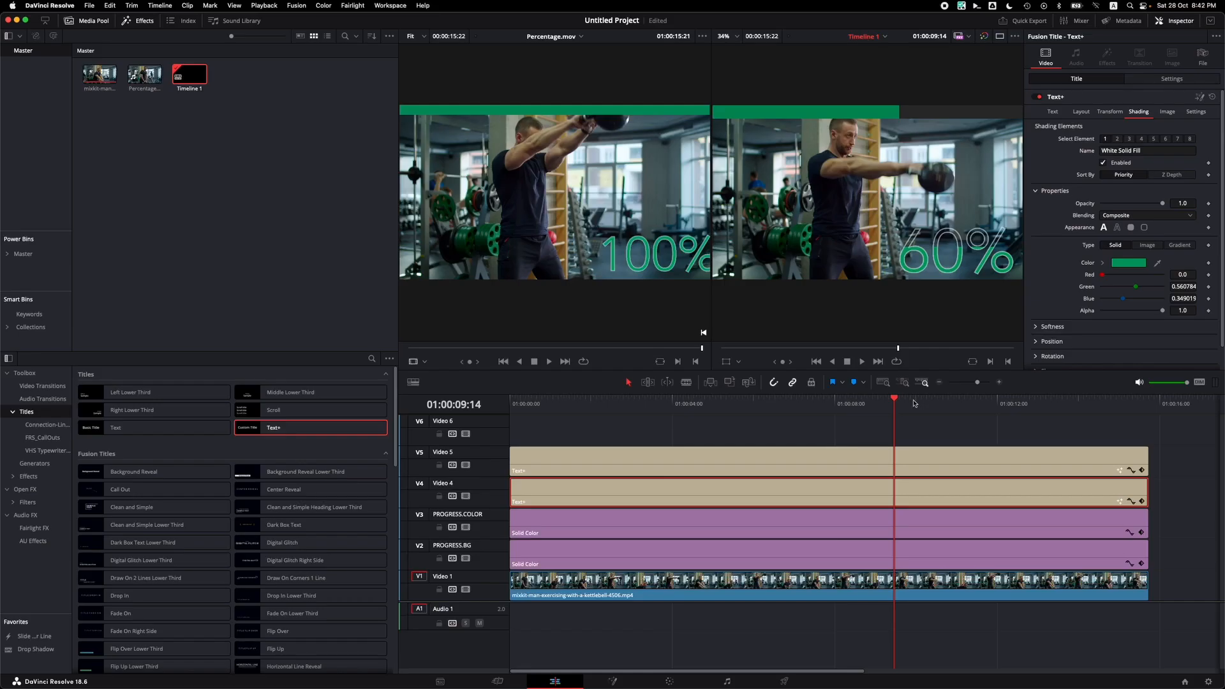
drag(895, 405, 1145, 408)
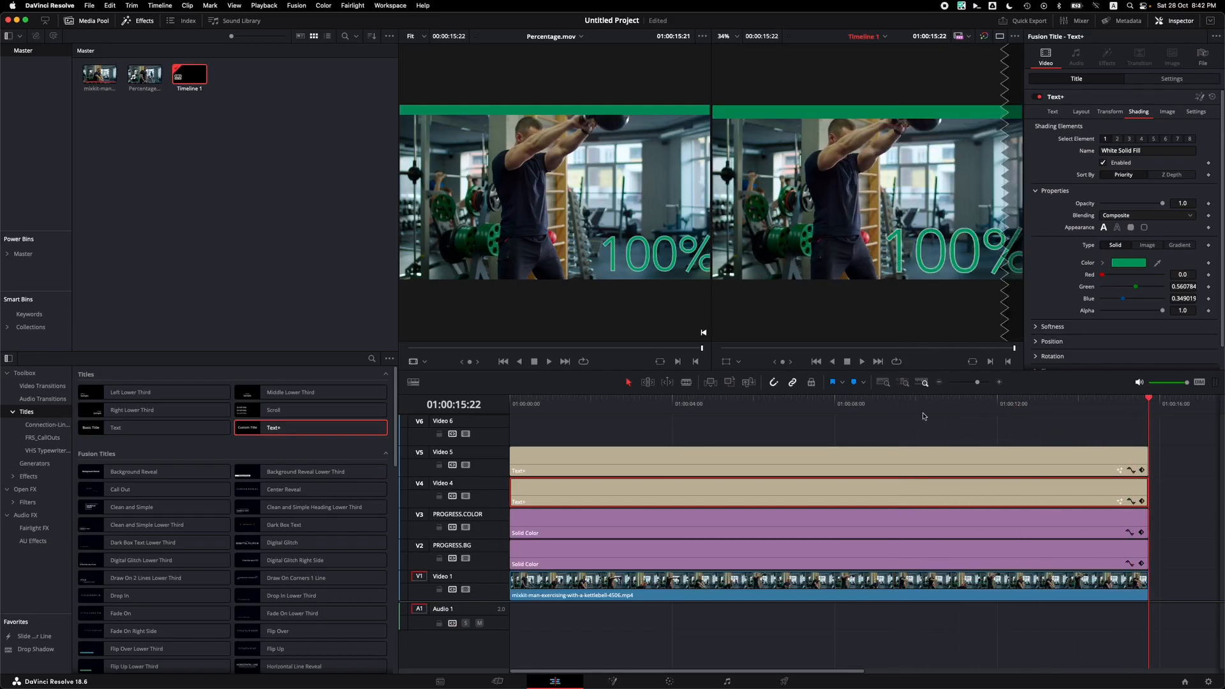